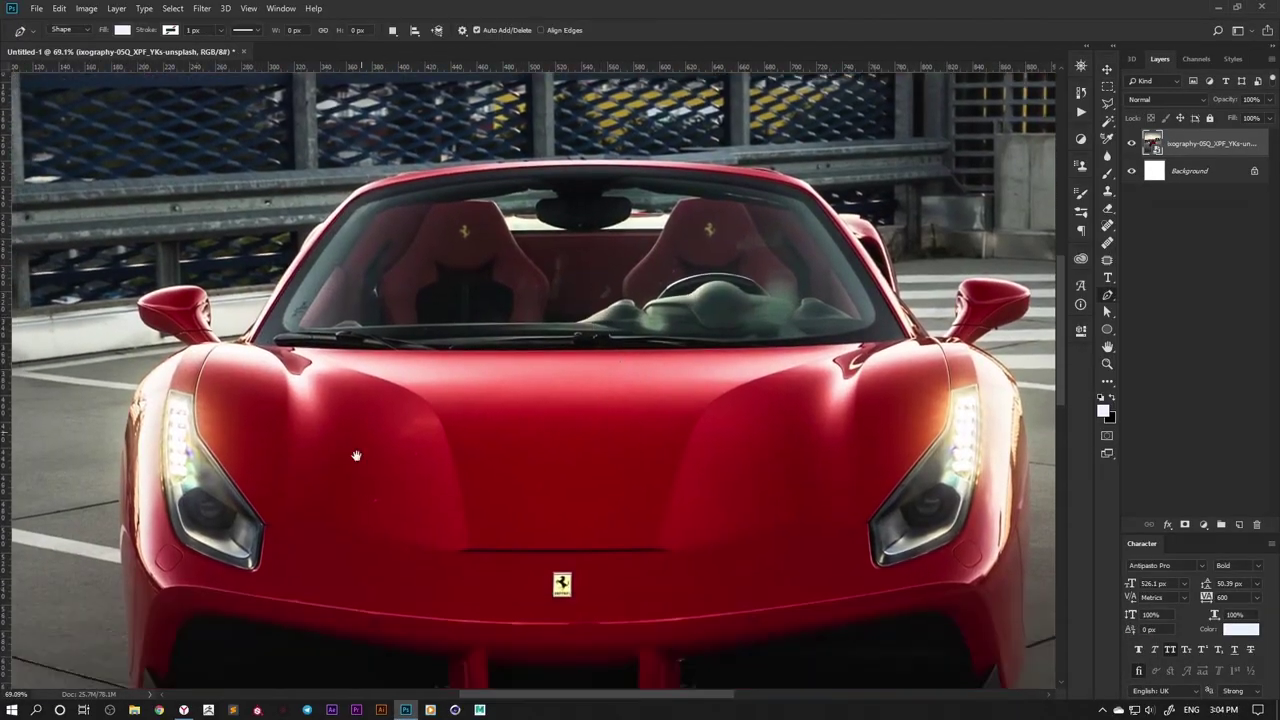
Step: Zoom in to about 315% on the lower-left bumper corner and pan to the area above it
scroll(293, 510, up, 5)
drag(266, 343, 442, 448)
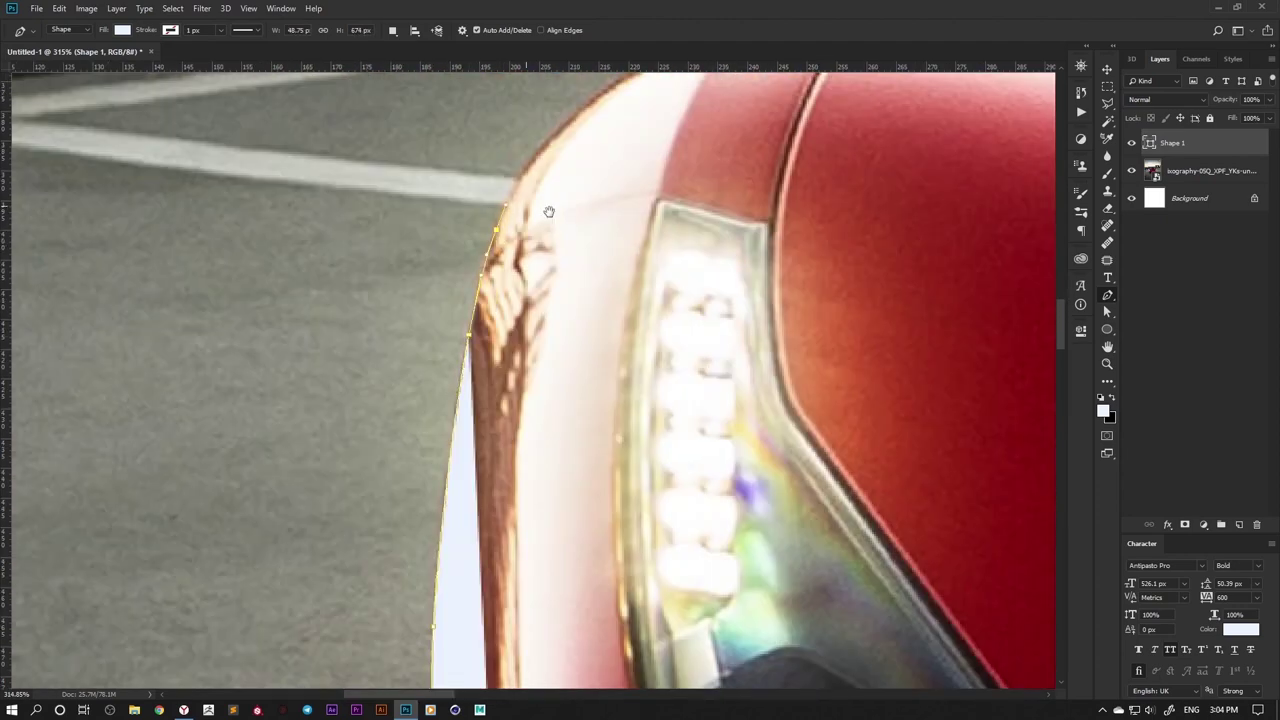
Step: Trace the outline along the car's left side and around the wing mirror with curved anchors
drag(549, 212, 434, 519)
drag(548, 376, 695, 294)
click(624, 332)
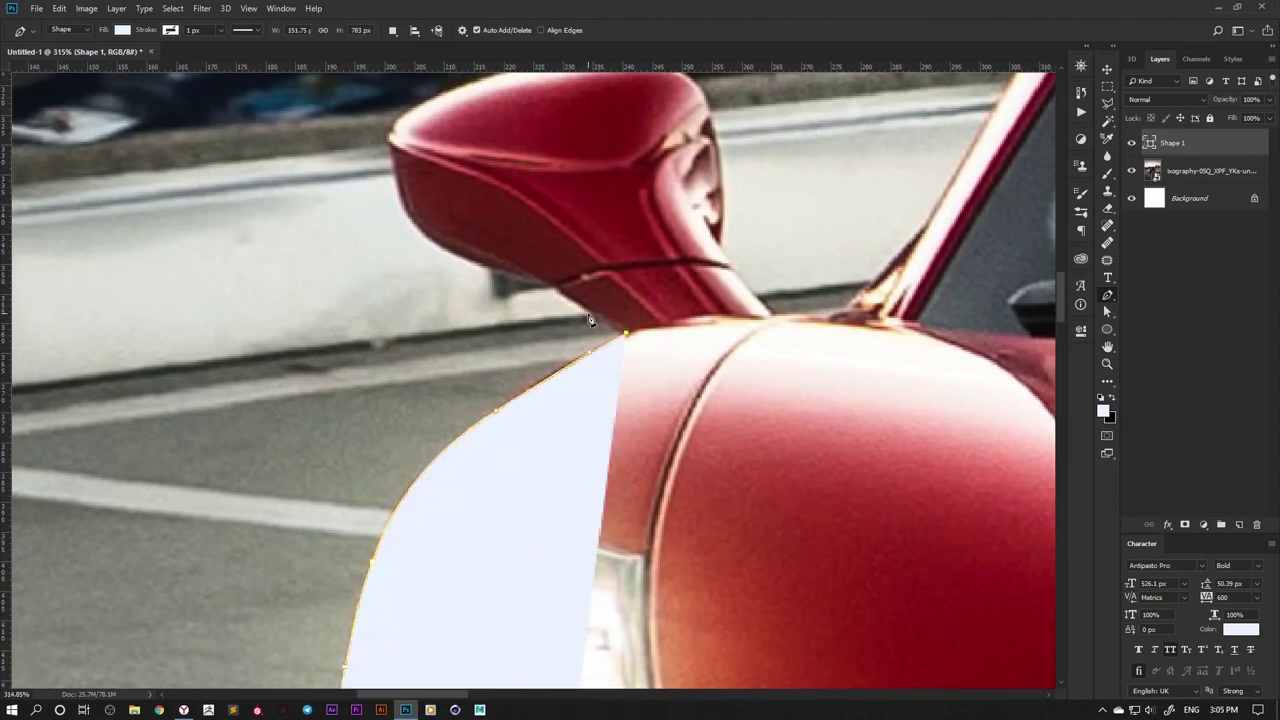
click(424, 237)
drag(393, 91, 423, 306)
click(422, 383)
mouse_move(558, 318)
mouse_down()
mouse_move(736, 356)
mouse_move(762, 405)
mouse_up()
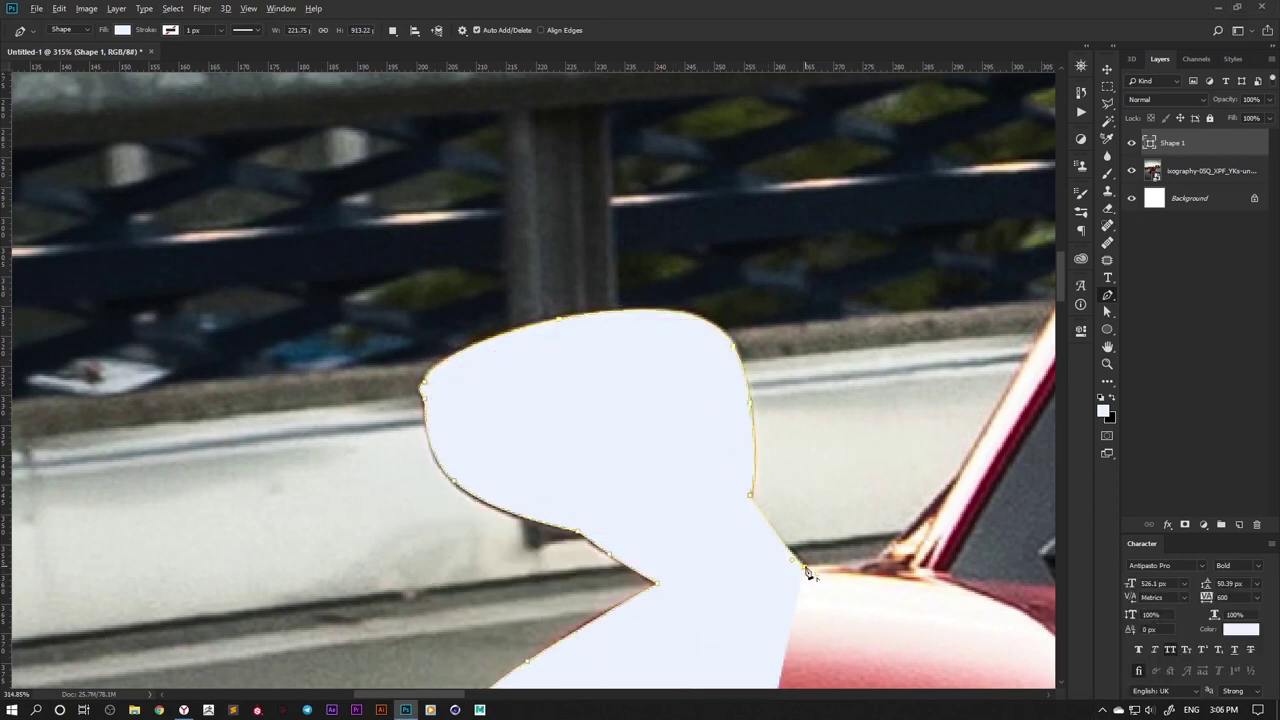
Step: Continue the outline up the windscreen pillar to where it meets the roof
drag(987, 453, 506, 617)
mouse_move(785, 207)
mouse_down()
mouse_move(815, 167)
mouse_move(646, 509)
mouse_move(429, 646)
mouse_up()
mouse_move(903, 257)
mouse_down()
mouse_move(943, 263)
mouse_move(365, 345)
mouse_up()
drag(968, 288, 575, 353)
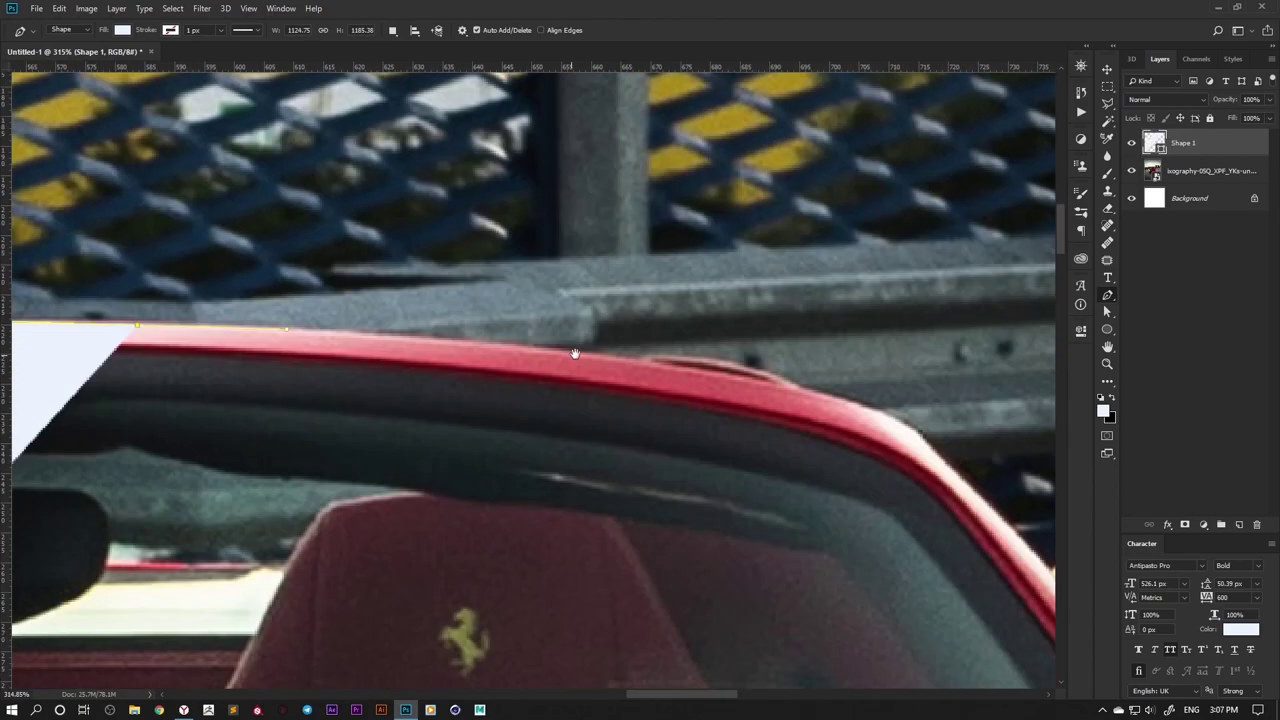
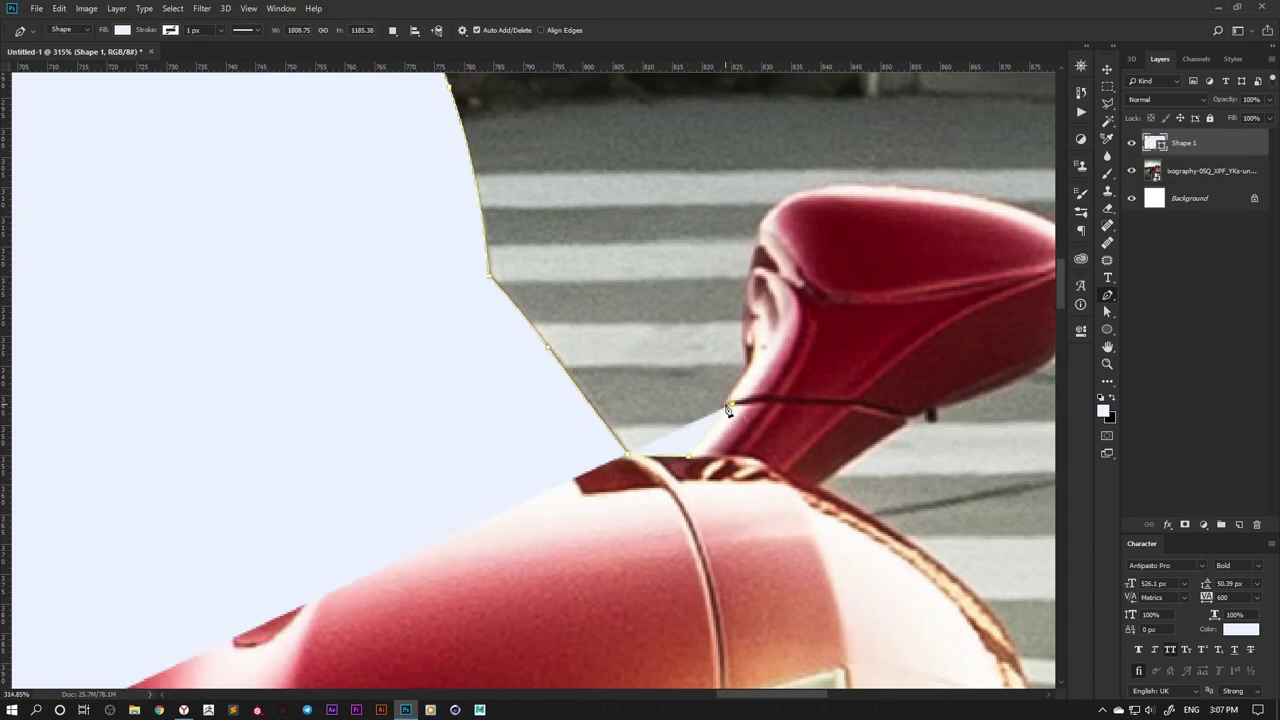
Step: Pen-trace the mirror's top, right end and underside
click(758, 243)
drag(887, 255, 241, 214)
click(452, 217)
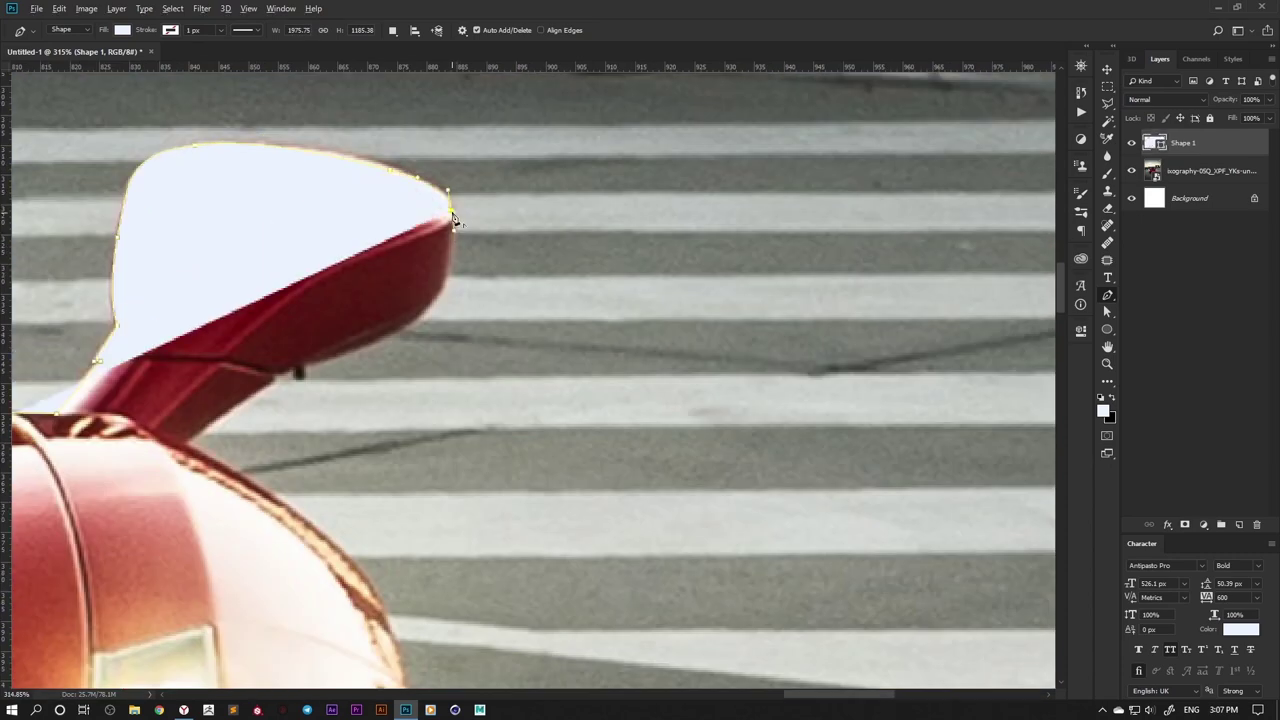
click(424, 318)
drag(294, 370, 590, 380)
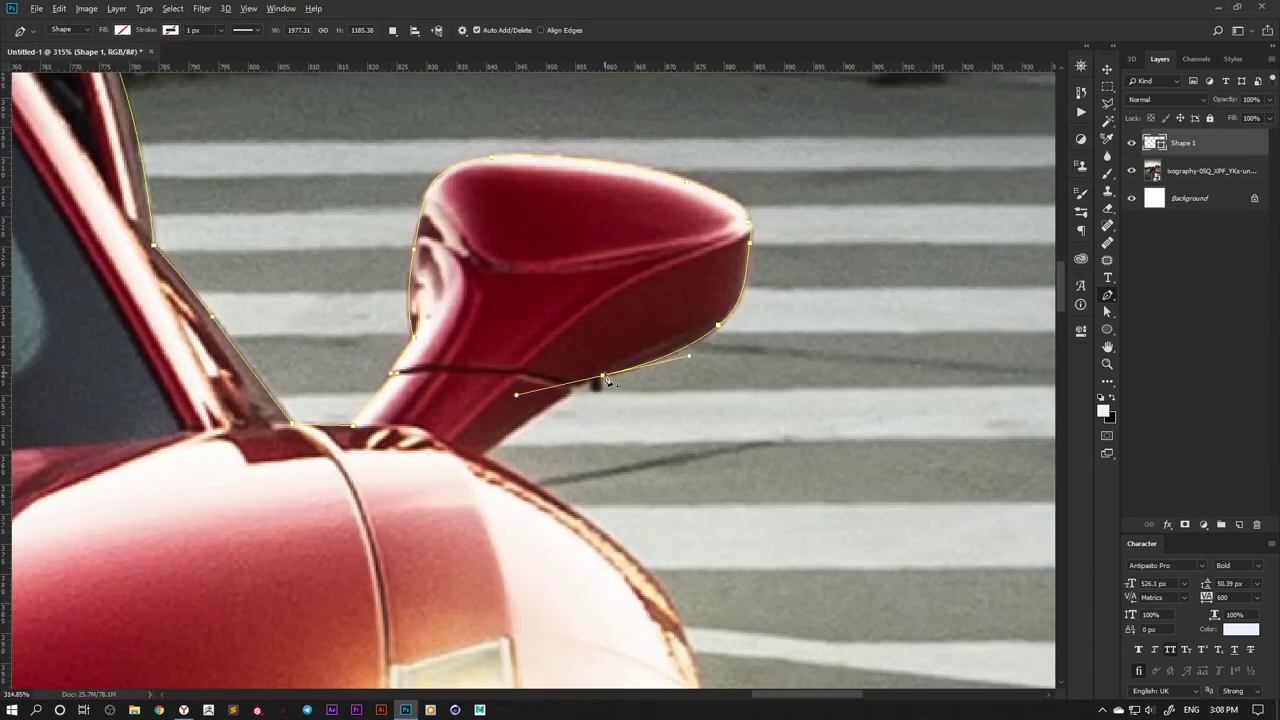
scroll(548, 428, down, 3)
Step: Continue the outline down the car's right side, along the bumper and up the left edge
click(679, 502)
scroll(690, 604, down, 2)
scroll(694, 573, down, 4)
scroll(694, 573, down, 5)
click(723, 440)
scroll(758, 405, down, 3)
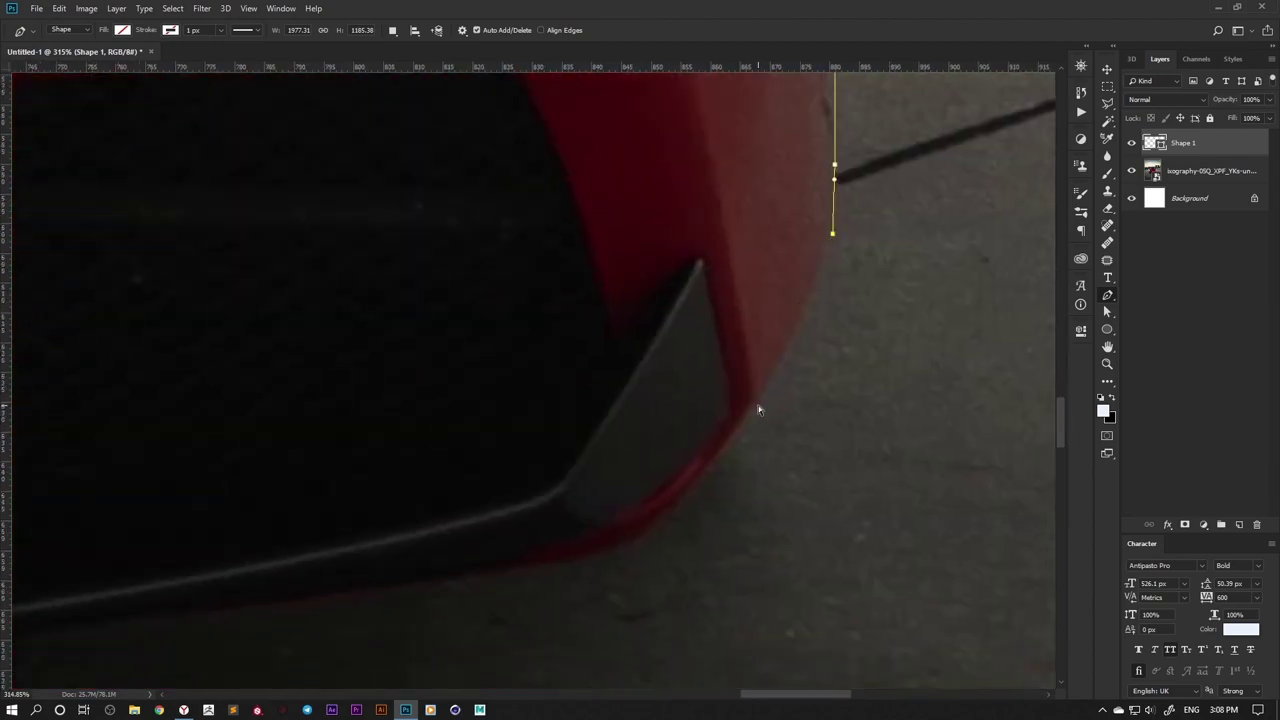
scroll(520, 578, down, 3)
scroll(651, 531, left, 3)
scroll(503, 454, left, 3)
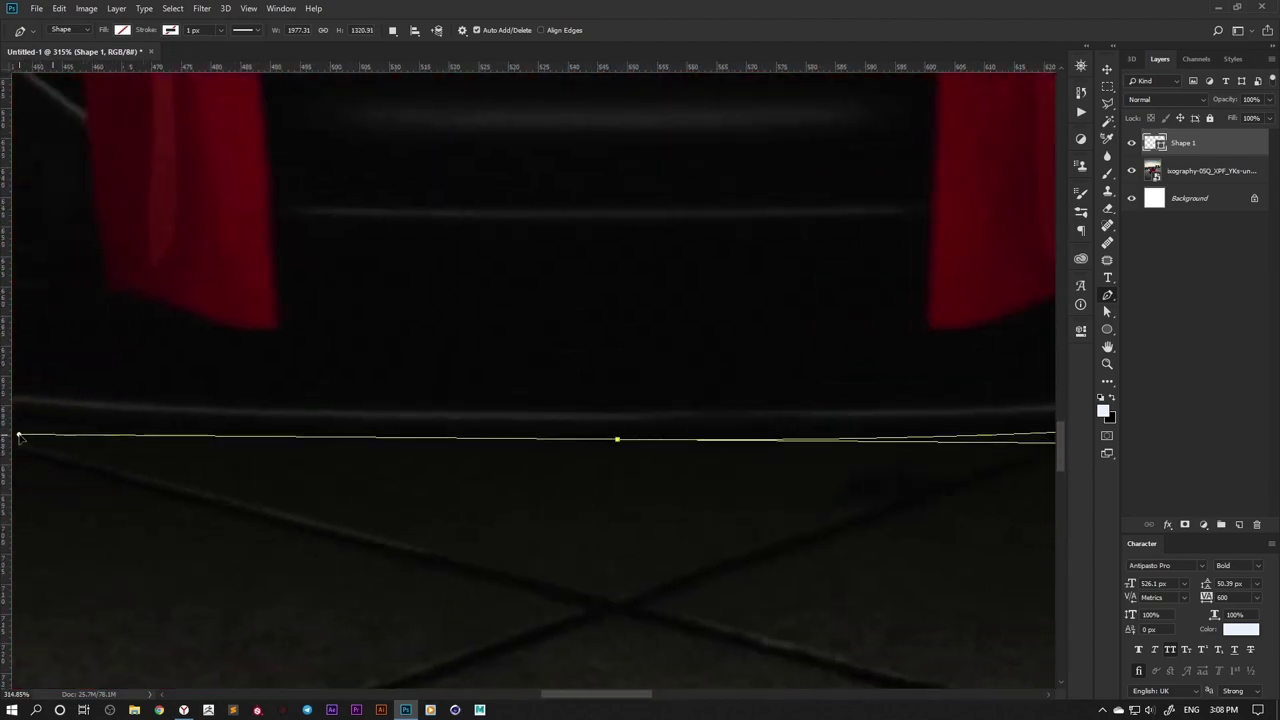
scroll(600, 437, left, 3)
click(658, 425)
scroll(400, 420, left, 5)
scroll(391, 449, left, 5)
click(391, 449)
scroll(600, 480, up, 3)
click(547, 432)
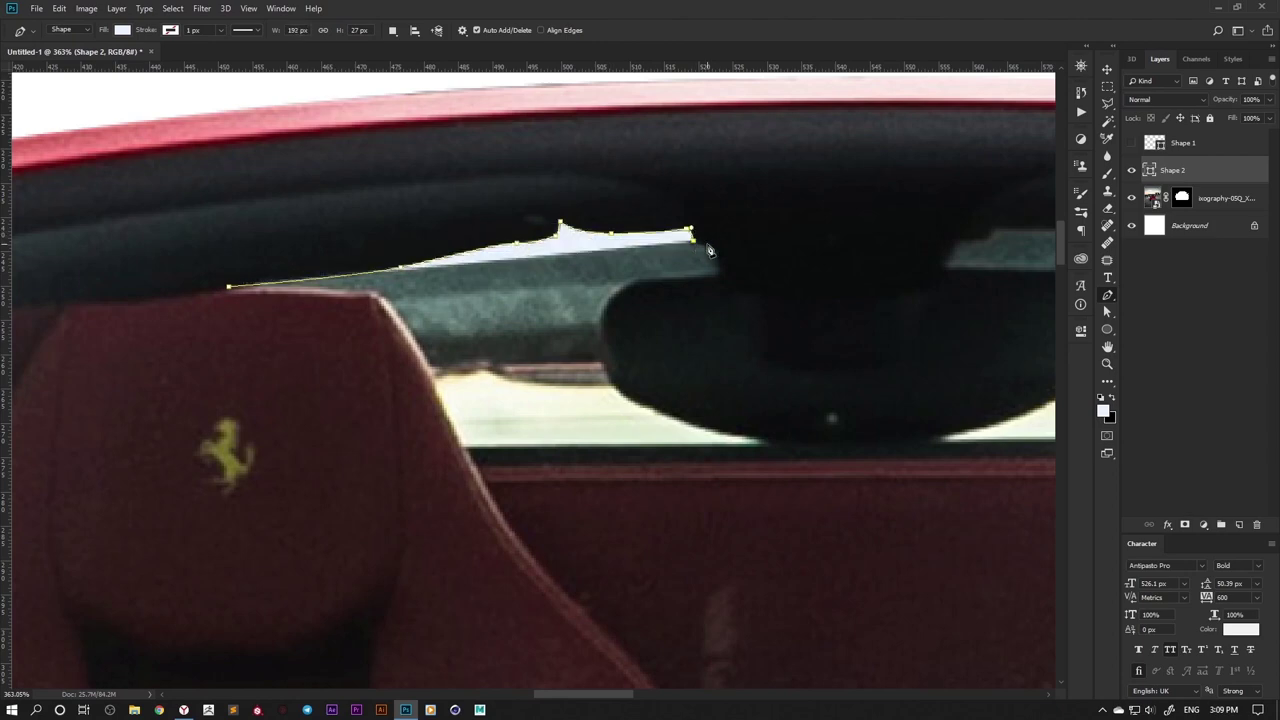
Step: Outline the left window gap, make it a selection and hide it on the car's layer mask
click(771, 439)
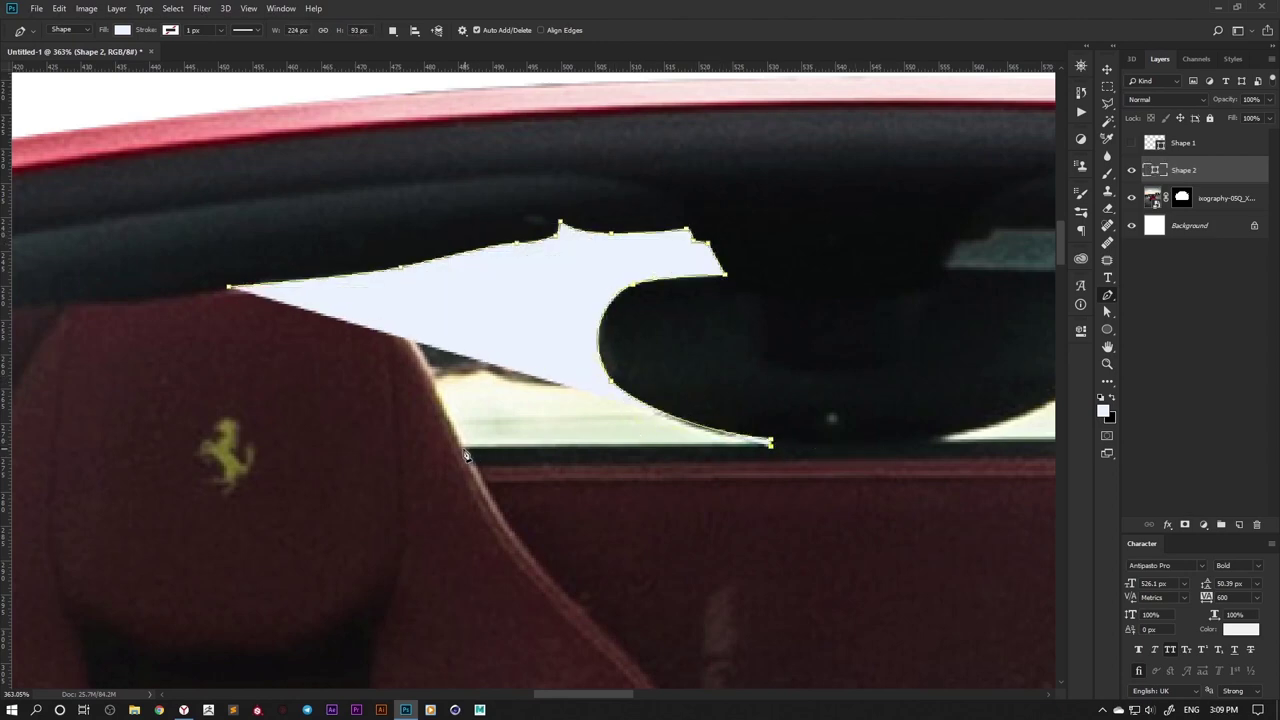
click(466, 456)
click(122, 30)
click(48, 46)
key(Return)
right_click(571, 320)
click(606, 368)
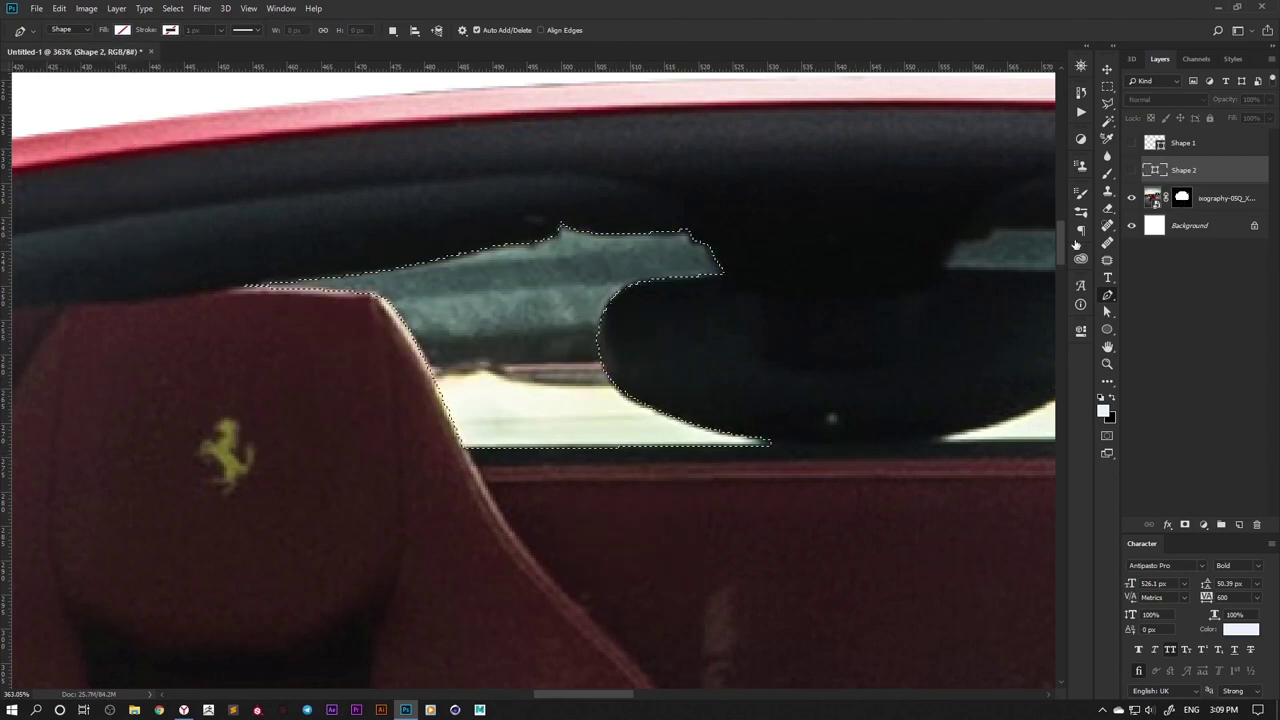
click(1182, 198)
key(alt+BackSpace)
key(ctrl+d)
scroll(306, 300, right, 5)
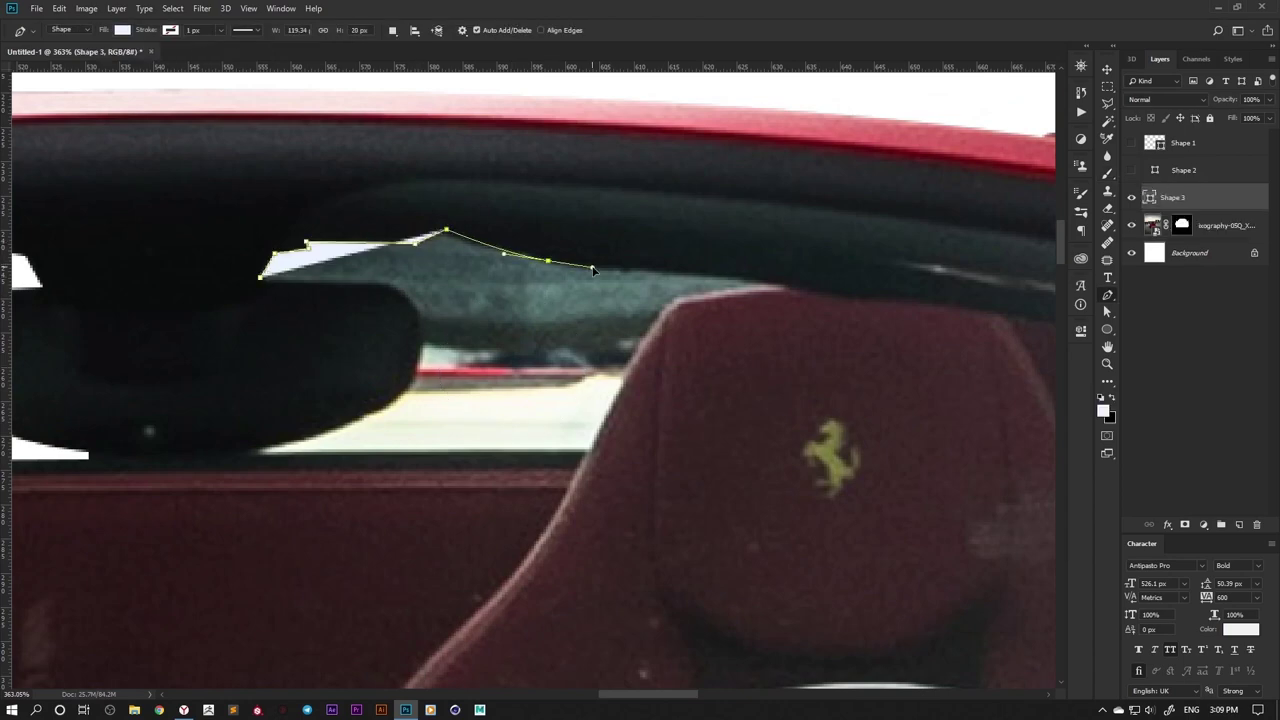
Step: Pen-trace the right-hand window opening beside the mirror
click(670, 300)
click(588, 452)
click(253, 454)
click(410, 381)
click(122, 30)
click(48, 46)
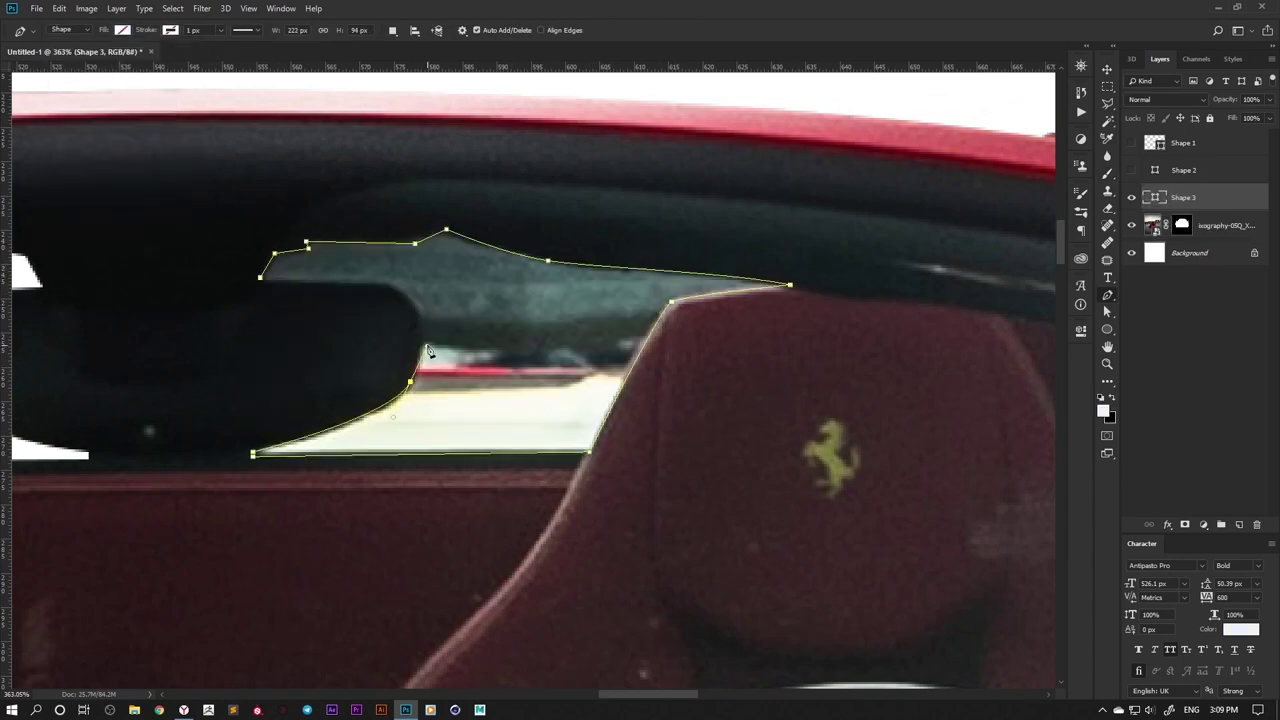
click(307, 285)
Step: Mask out the right window selection and duplicate the masked car layer
right_click(543, 337)
click(586, 394)
key(Return)
key(ctrl+0)
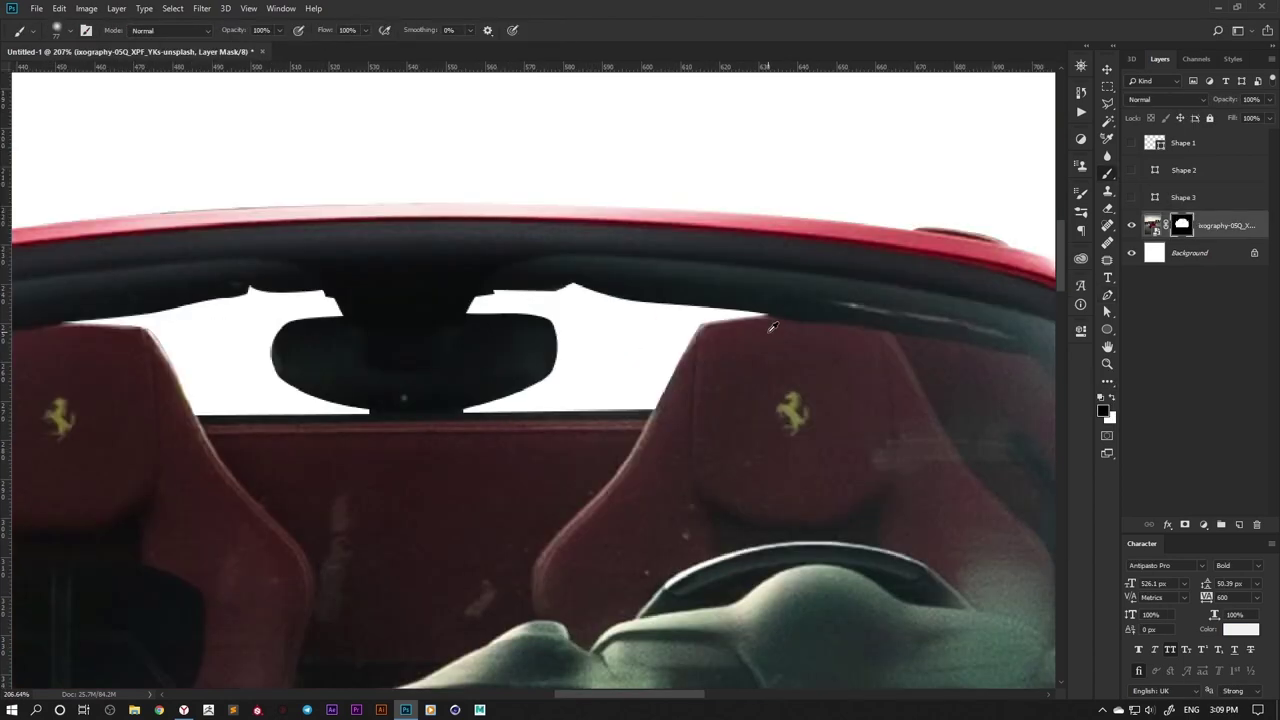
scroll(661, 402, down, 1)
drag(1224, 225, 1220, 217)
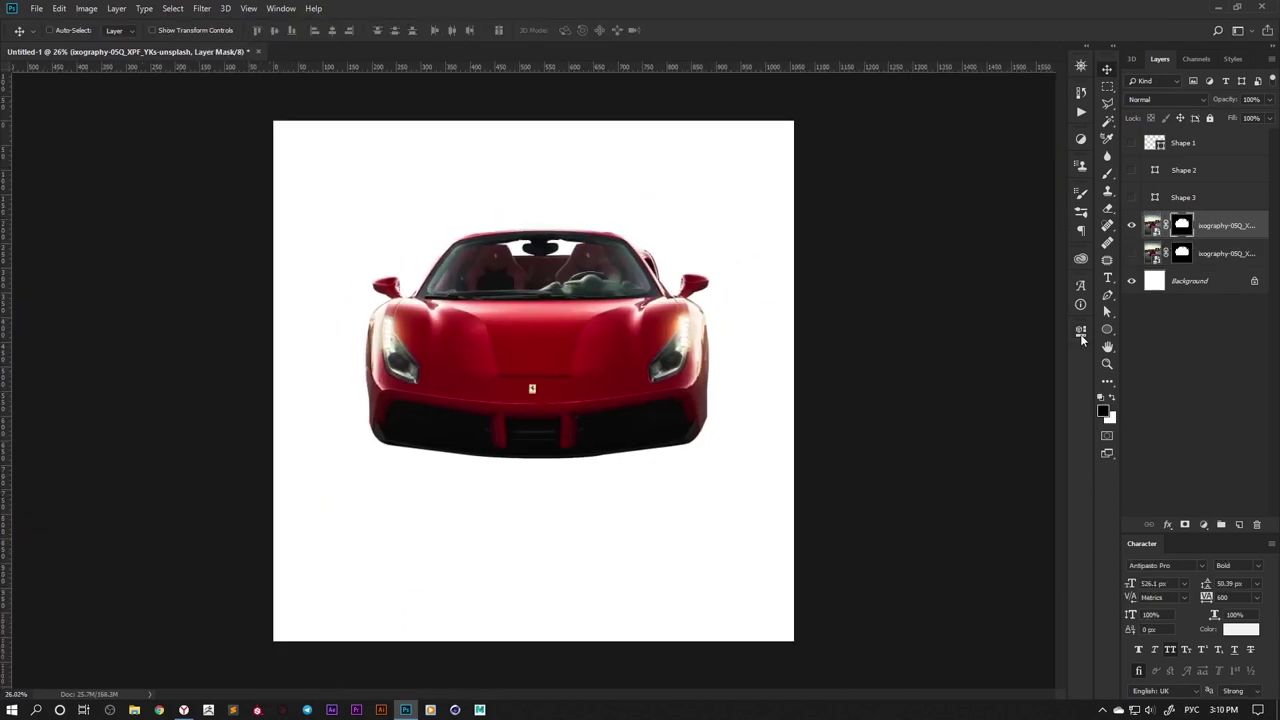
Step: Convert the duplicated car layer into a Smart Object
click(1081, 333)
click(1081, 333)
right_click(1152, 225)
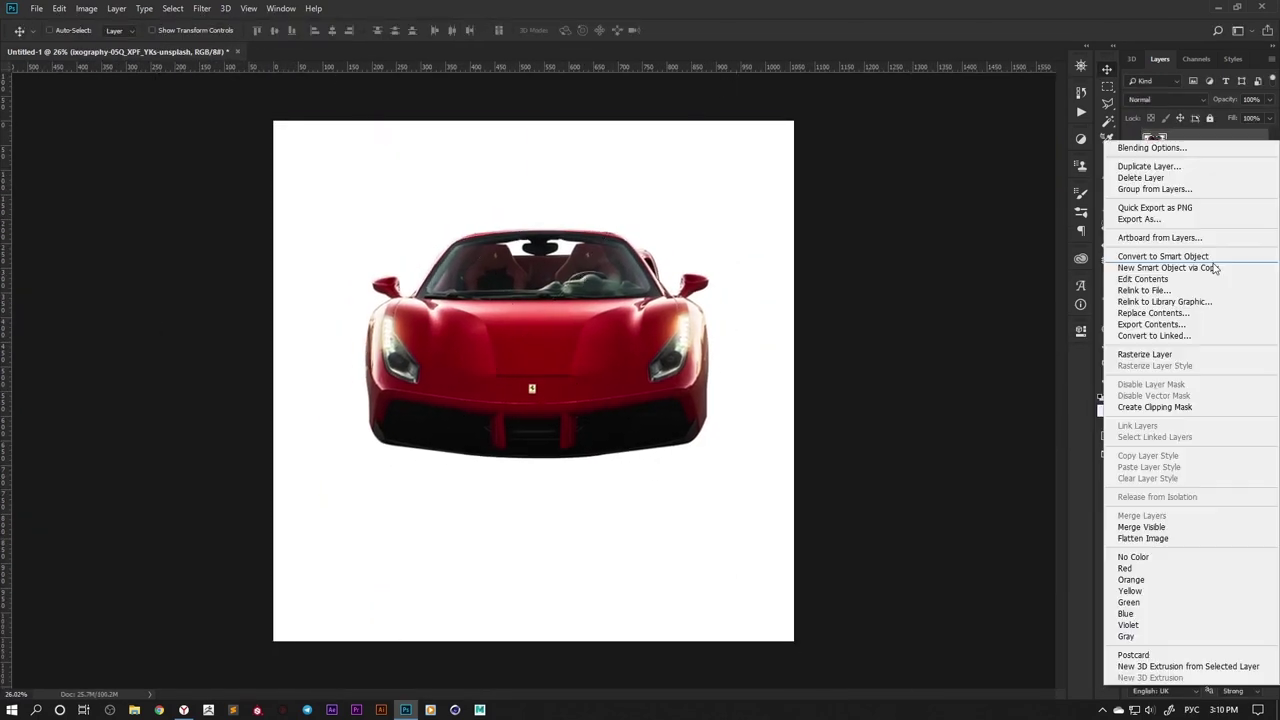
click(1213, 268)
key(ctrl+t)
Step: Add a vertical centre guide and centre the car on the canvas with Free Transform
drag(5, 346, 524, 346)
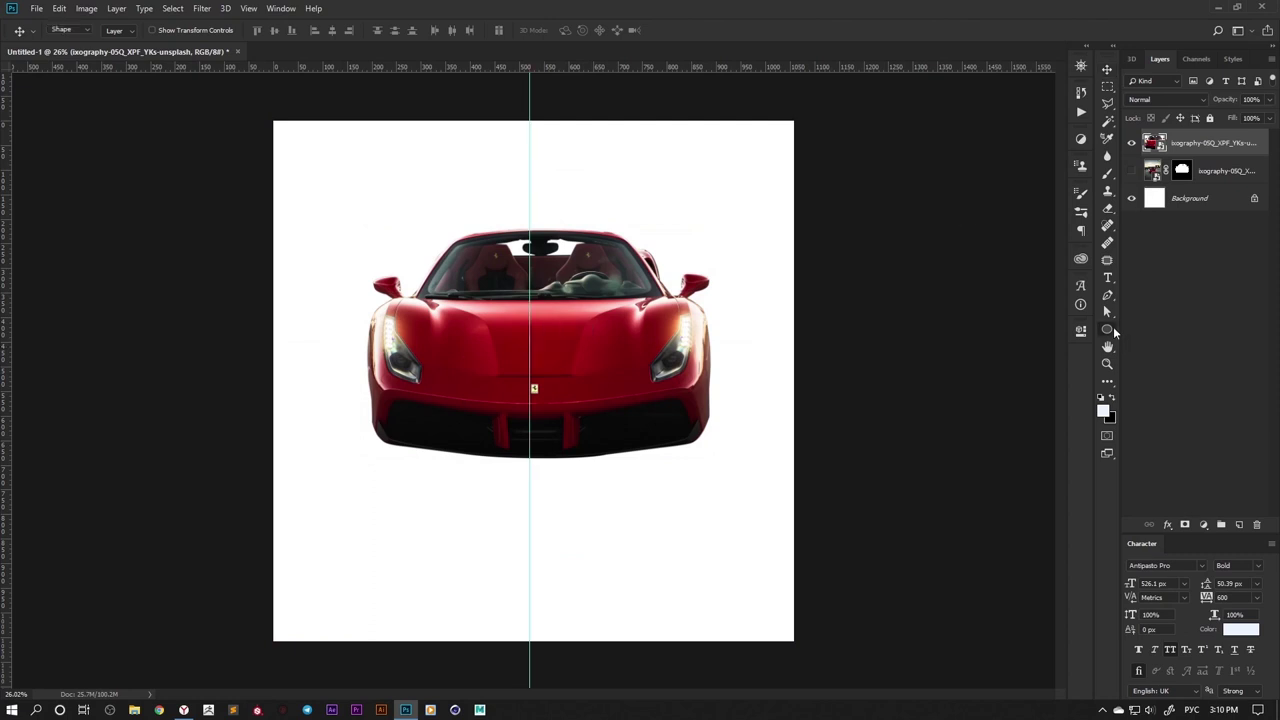
drag(457, 423, 686, 528)
key(v)
key(ctrl+a)
drag(585, 560, 547, 560)
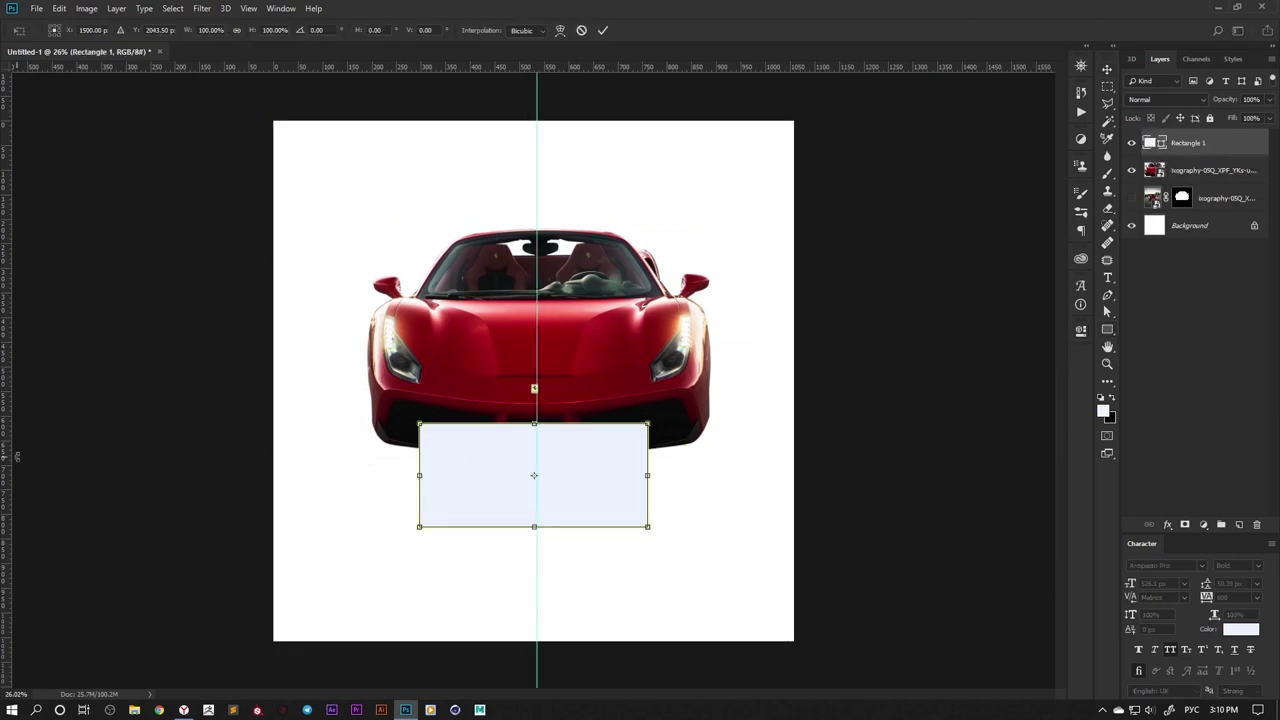
key(Delete)
key(ctrl+t)
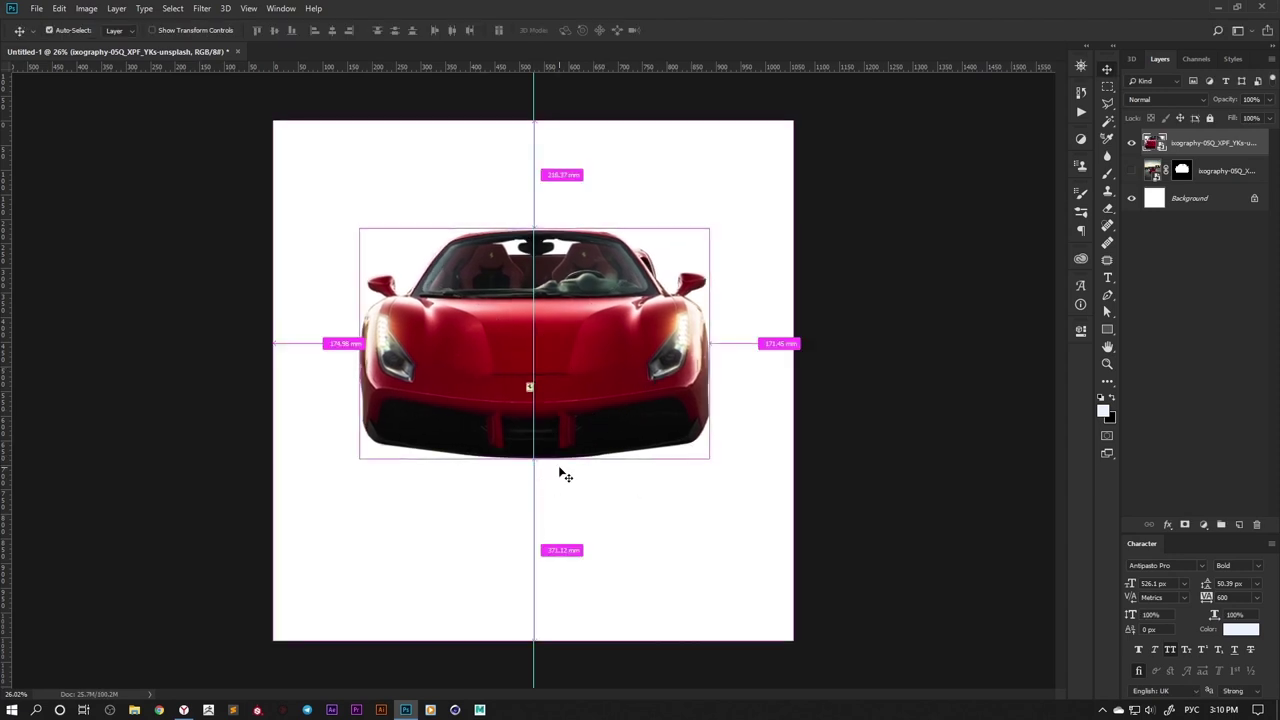
drag(541, 486, 547, 486)
key(Return)
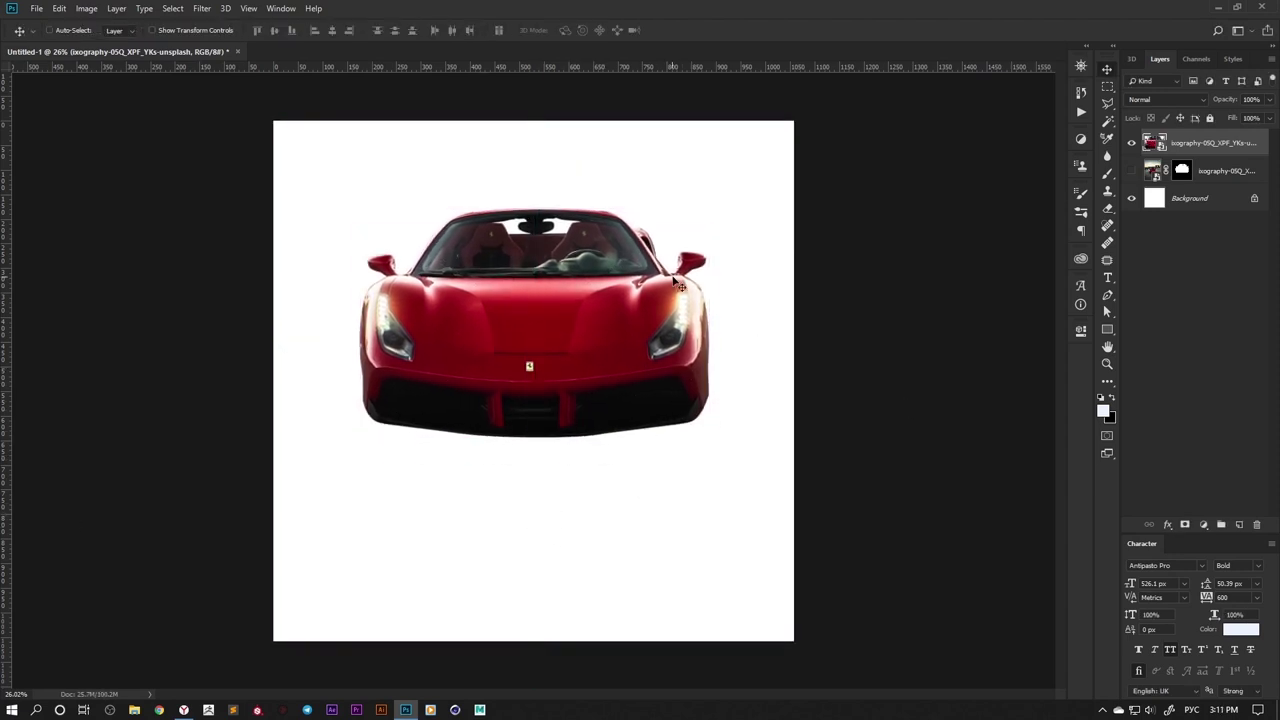
Step: Place the sunset photo and move its layer beneath the car
drag(541, 535, 905, 650)
key(Return)
drag(1210, 142, 1195, 170)
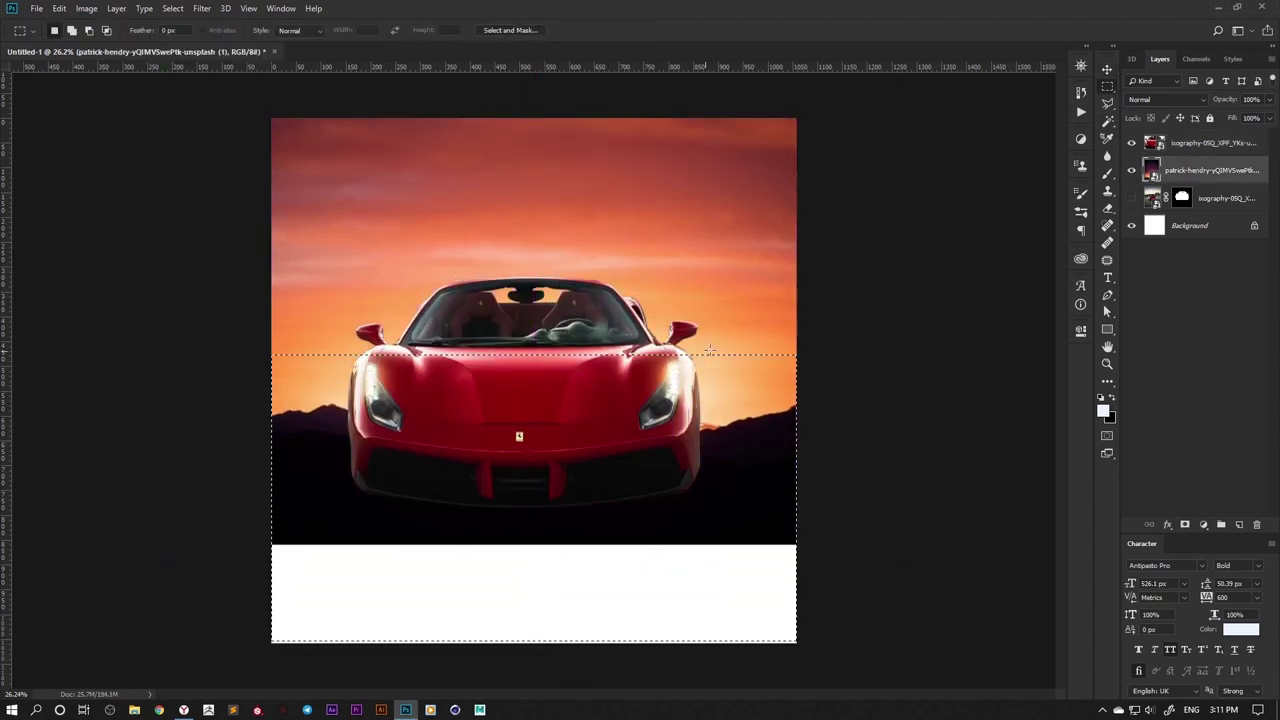
Step: Copy the lower sunset strip to a new layer and move it down over the white band
key(ctrl+j)
key(v)
drag(464, 384, 464, 384)
drag(491, 535, 491, 640)
Step: Add new empty paint layers and nudge the car slightly lower
key(ctrl+shift+alt+n)
key(b)
scroll(914, 571, up, 3)
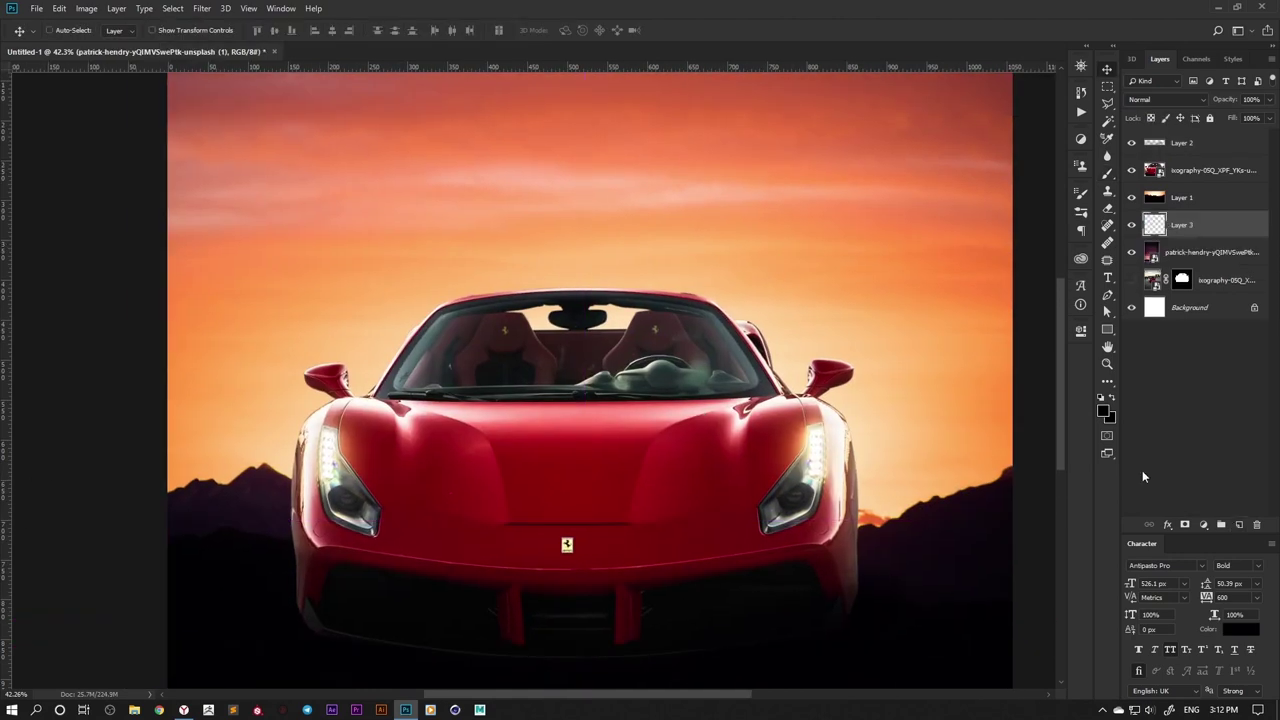
key(v)
scroll(622, 422, down, 2)
drag(622, 405, 622, 422)
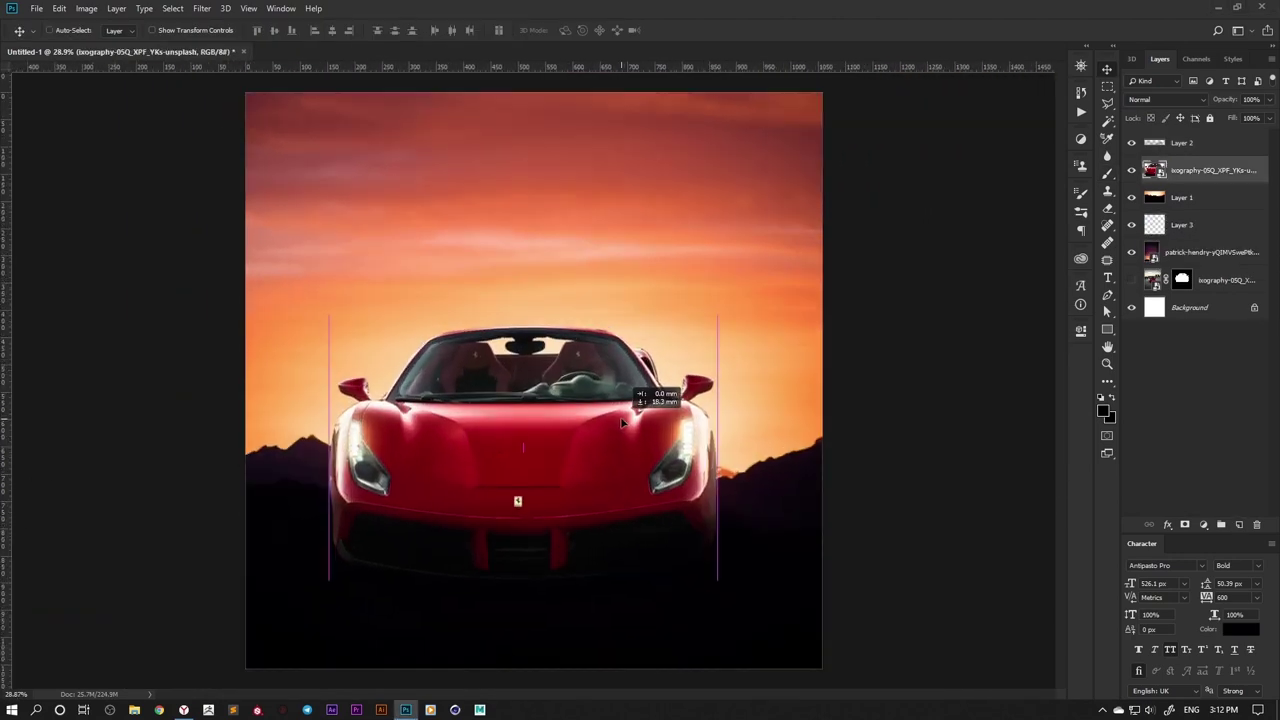
Step: Add a white highlights layer, adjust the brush, and enlarge the car
key(ctrl+shift+alt+n)
key(x)
right_click(716, 360)
key(Escape)
scroll(616, 262, up, 3)
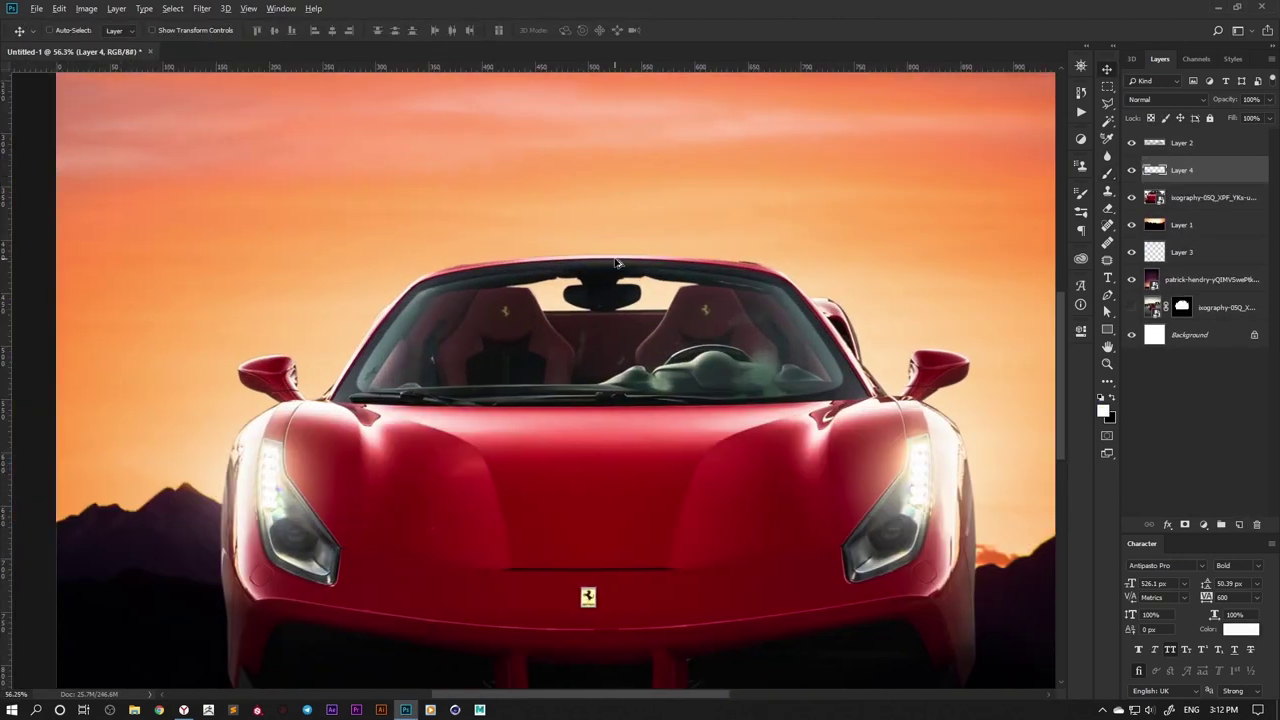
scroll(616, 262, down, 3)
scroll(600, 580, up, 3)
scroll(527, 433, down, 3)
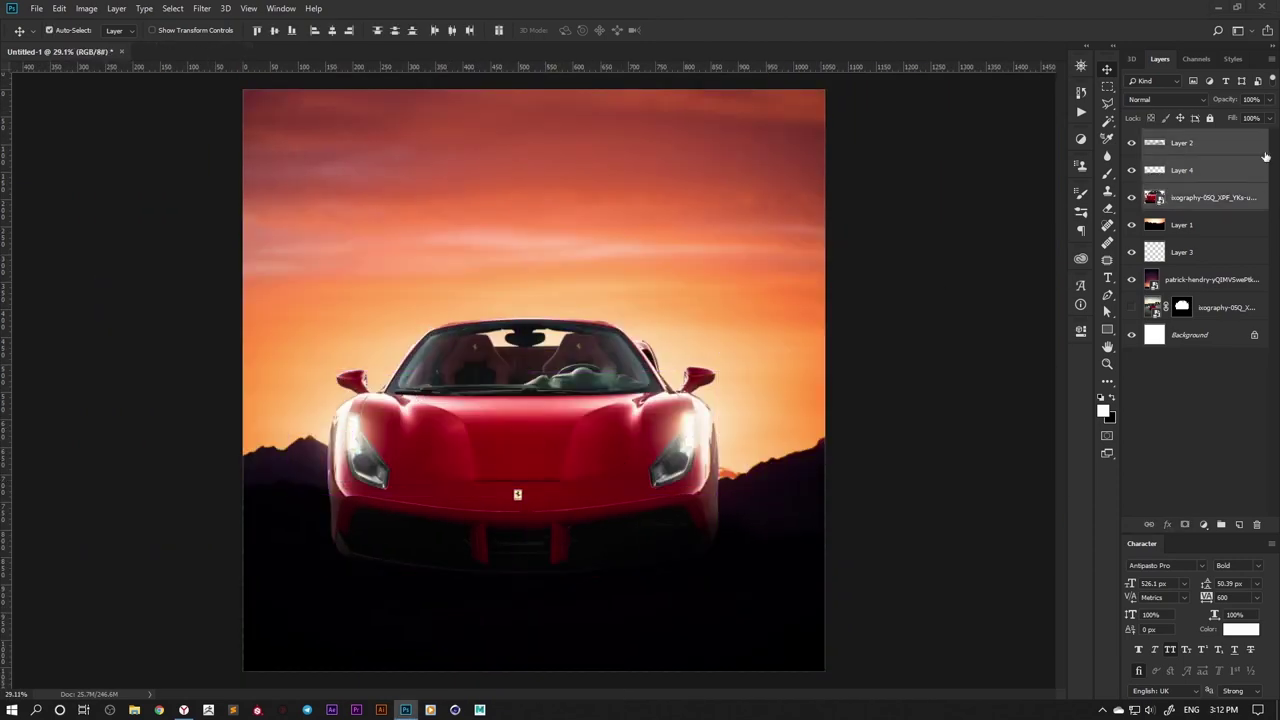
key(ctrl+t)
drag(771, 305, 800, 290)
key(Return)
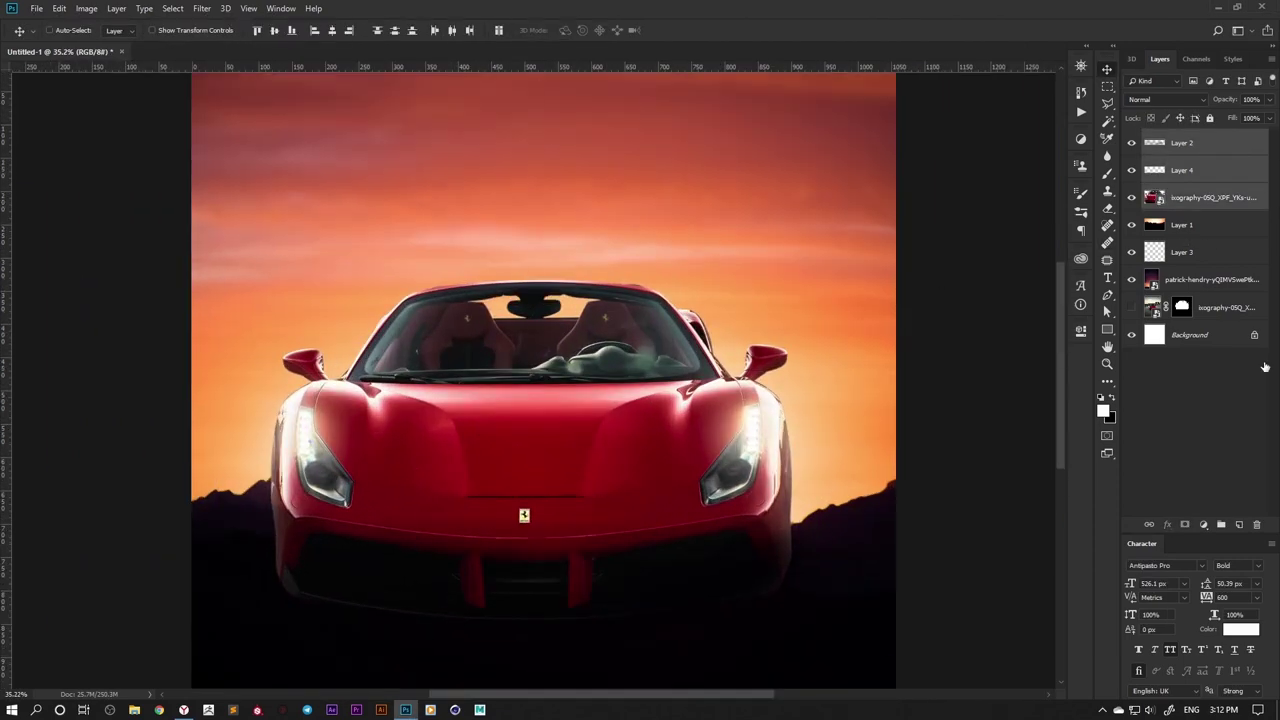
Step: Paint a large peach glow behind the car on a new layer, then undo it
key(ctrl+shift+alt+n)
key(b)
alt+click(814, 443)
key(bracketright)
key(bracketright)
key(bracketright)
click(480, 212)
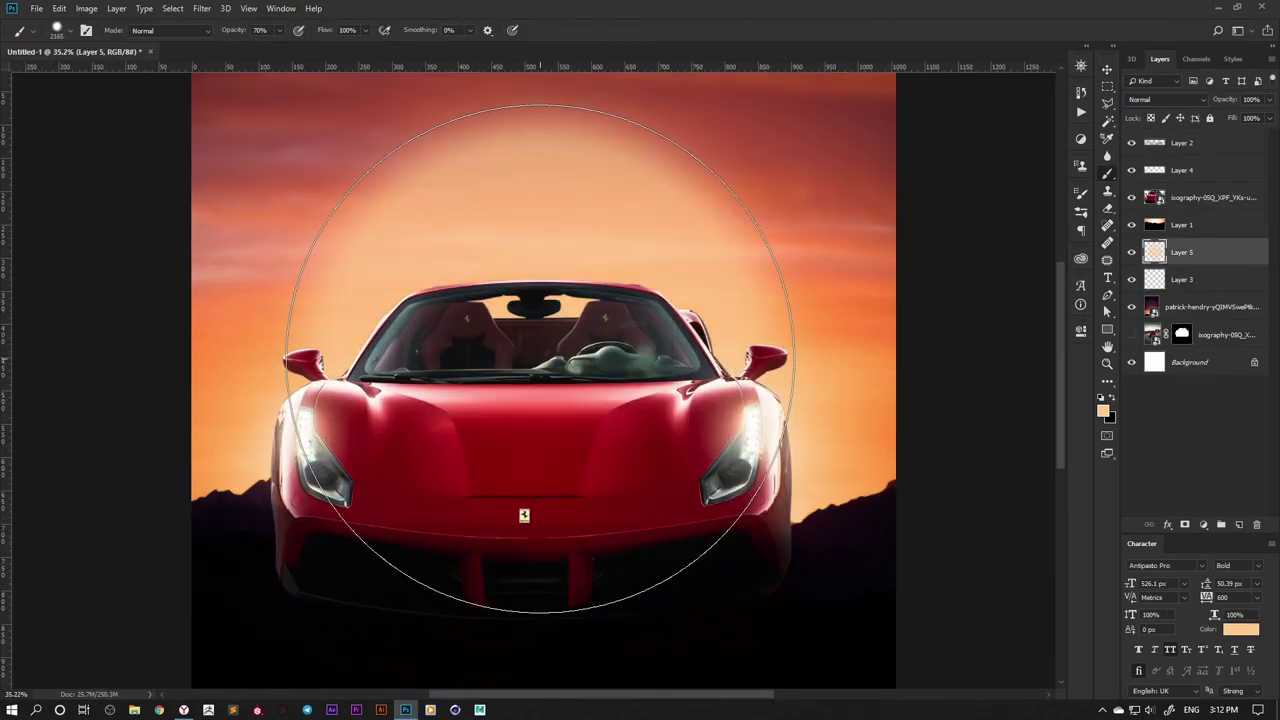
key(ctrl+z)
scroll(527, 357, down, 1)
Step: Brighten the windshield with a soft white brush stroke
right_click(540, 340)
key(Escape)
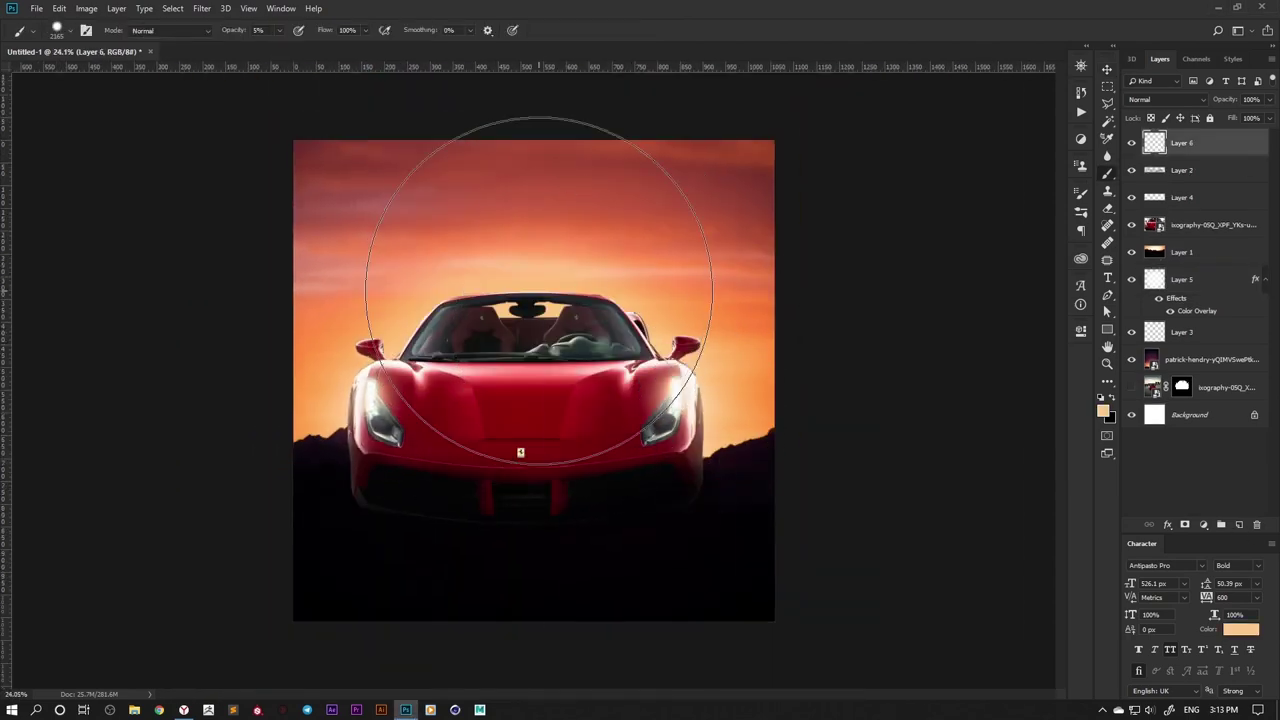
drag(500, 243, 437, 328)
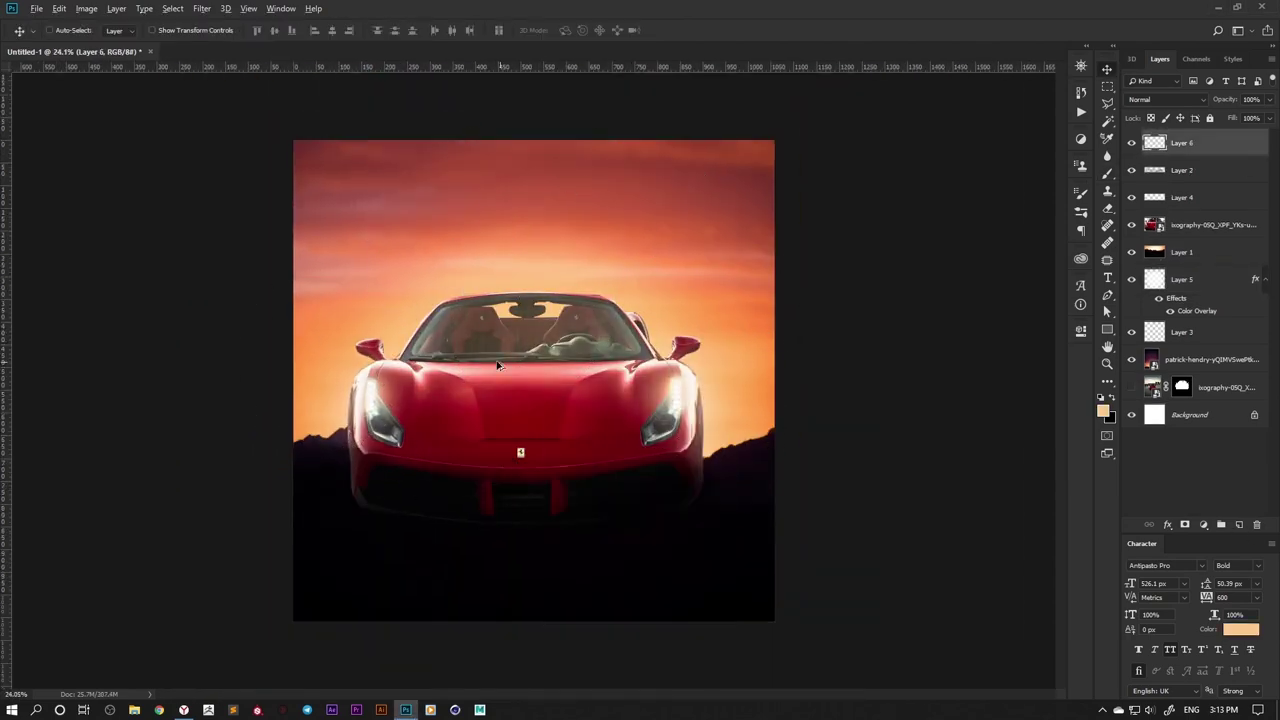
Step: Lower Layer 6 opacity to 70% and give the car an Inner Glow
scroll(690, 398, up, 2)
key(7)
scroll(446, 389, up, 3)
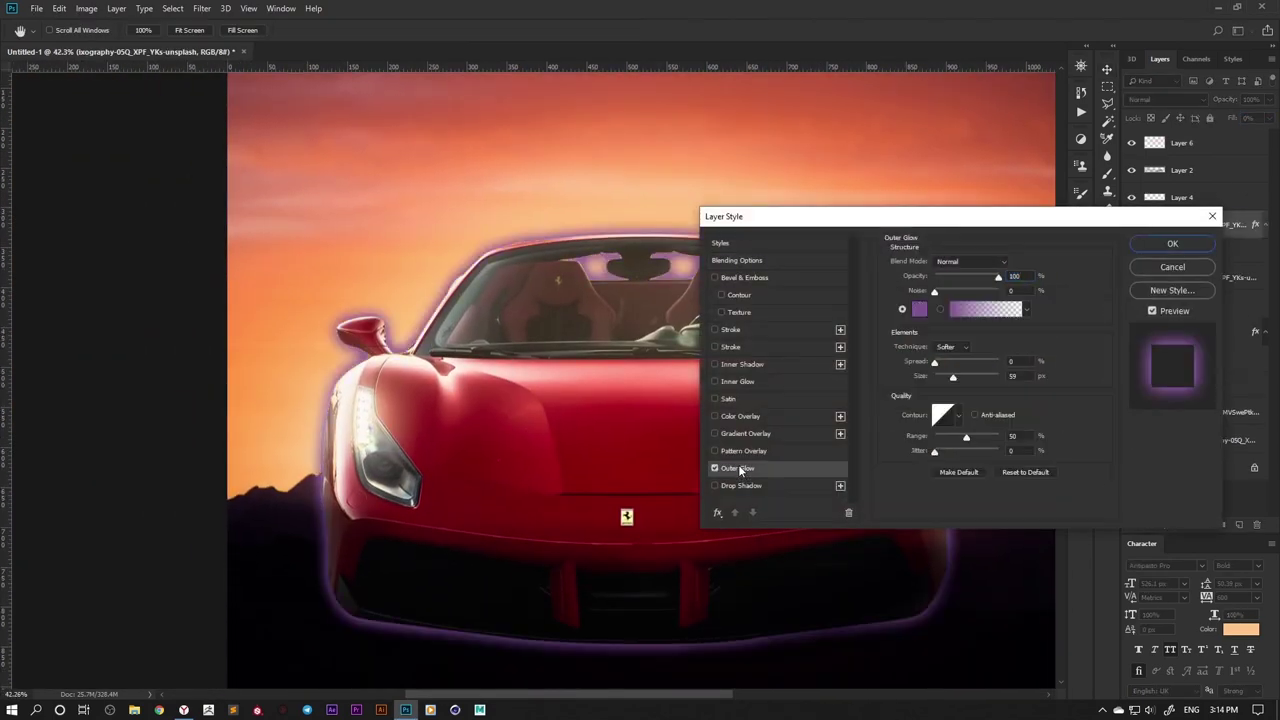
click(770, 381)
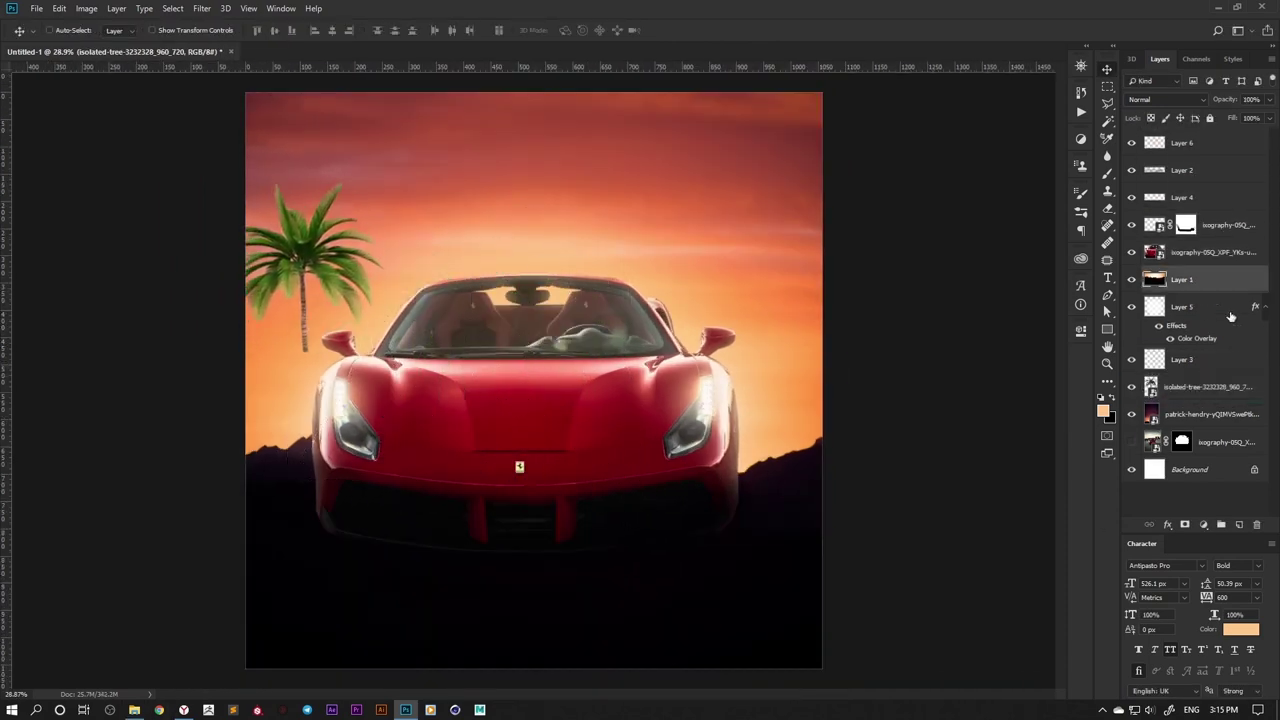
Step: Move Layer 5 above Layer 1 and give the palm a dark Color Overlay silhouette
drag(390, 594, 532, 586)
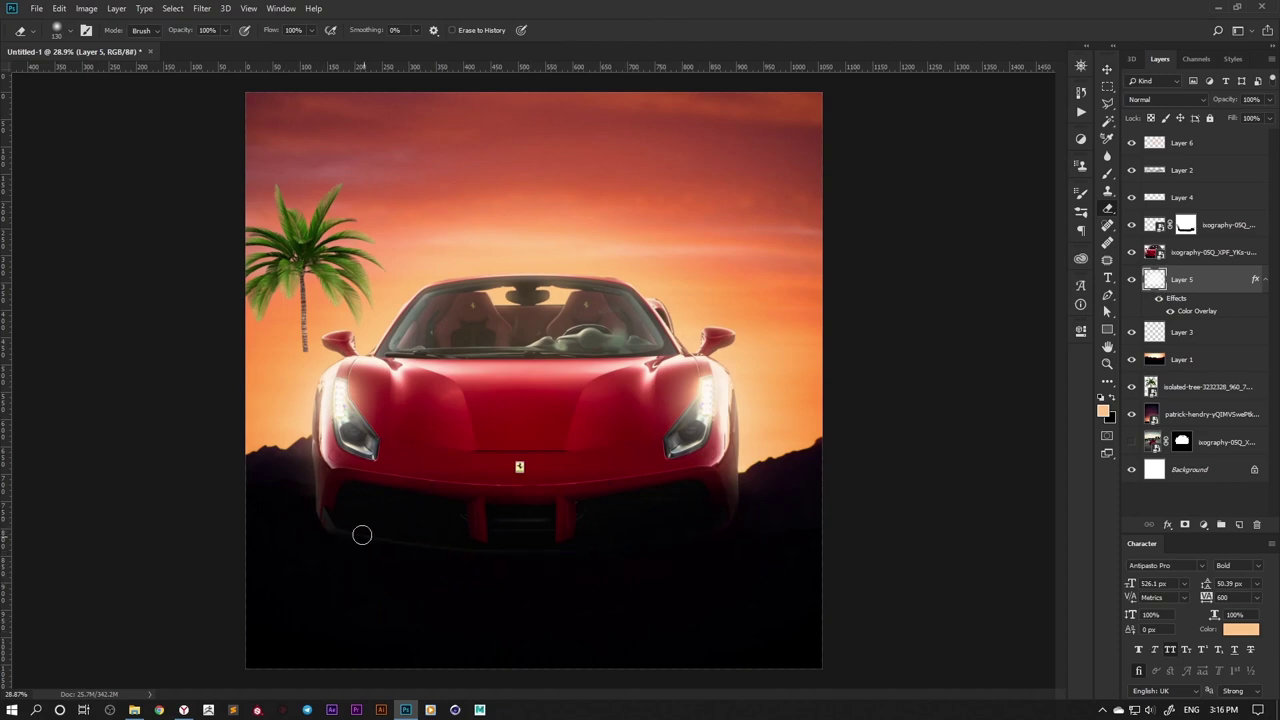
click(1200, 386)
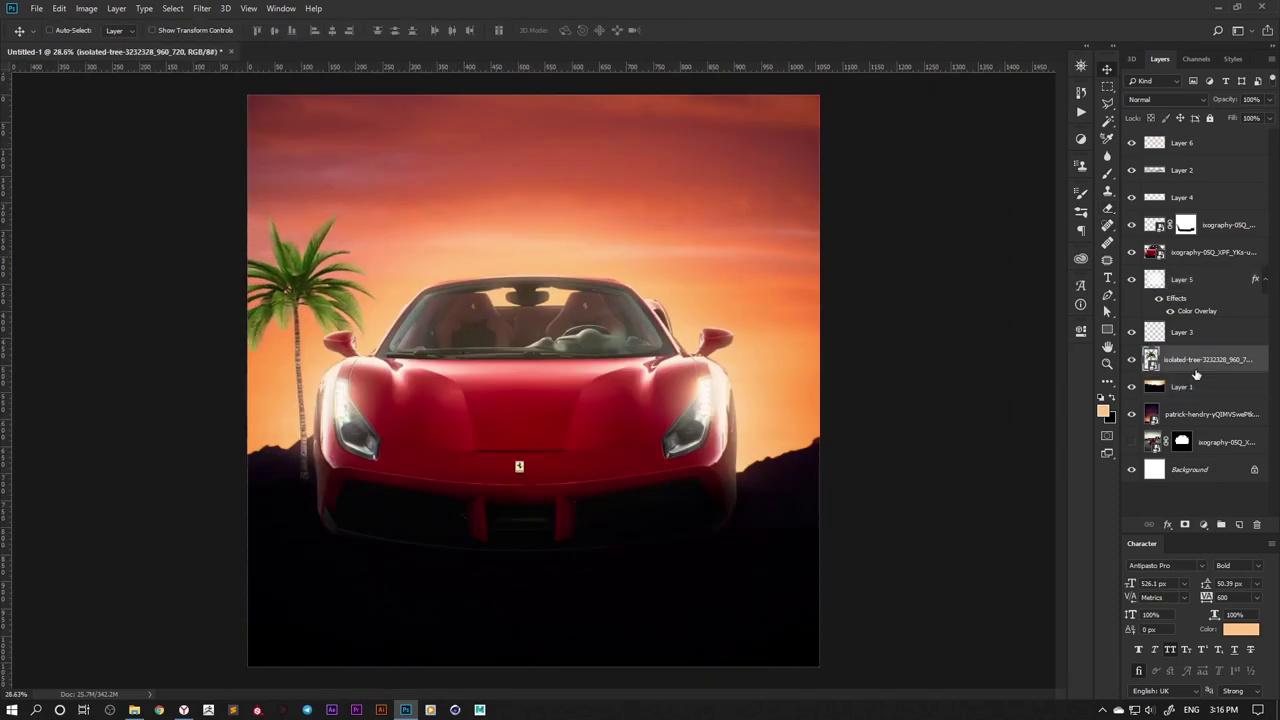
double_click(1200, 386)
click(1023, 257)
click(997, 370)
click(1164, 266)
key(Return)
Step: Duplicate and resize palm copies at top centre and right, then warp the right palm
key(v)
drag(310, 260, 560, 200)
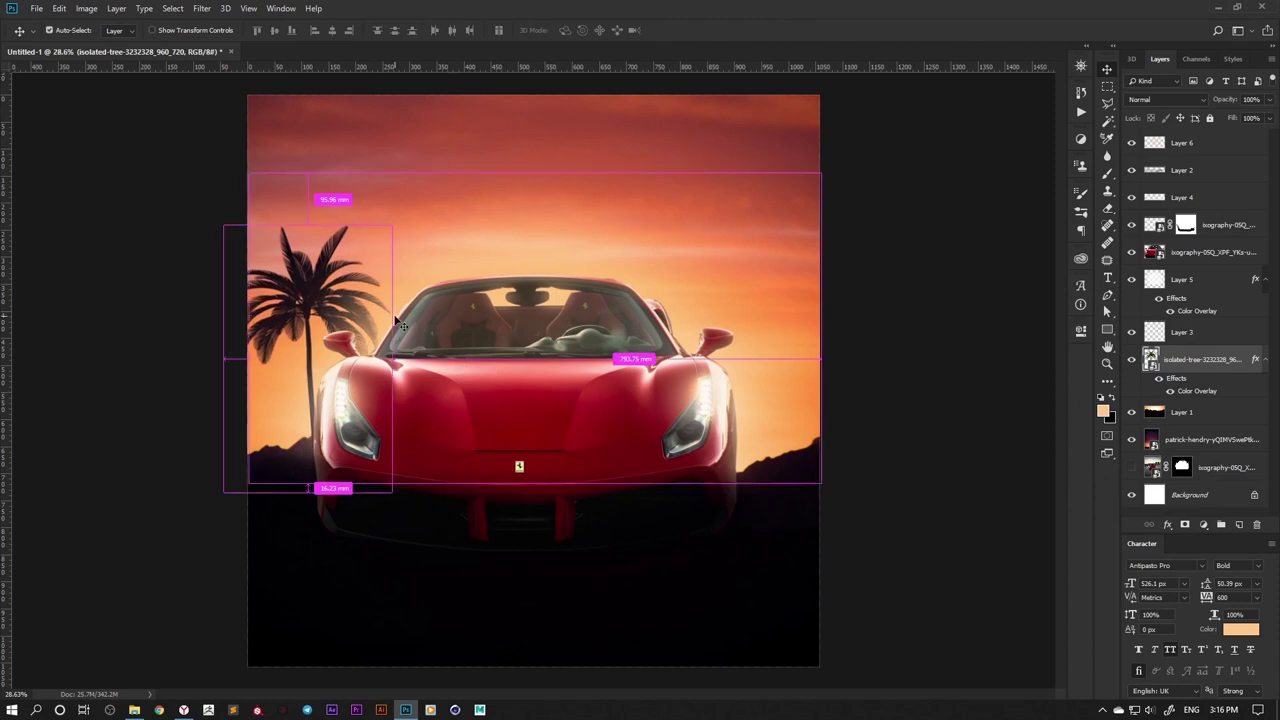
key(ctrl+t)
mouse_move(528, 271)
mouse_down()
mouse_move(700, 260)
mouse_move(808, 349)
mouse_move(830, 333)
mouse_up()
key(Return)
key(ctrl+t)
drag(705, 238, 715, 240)
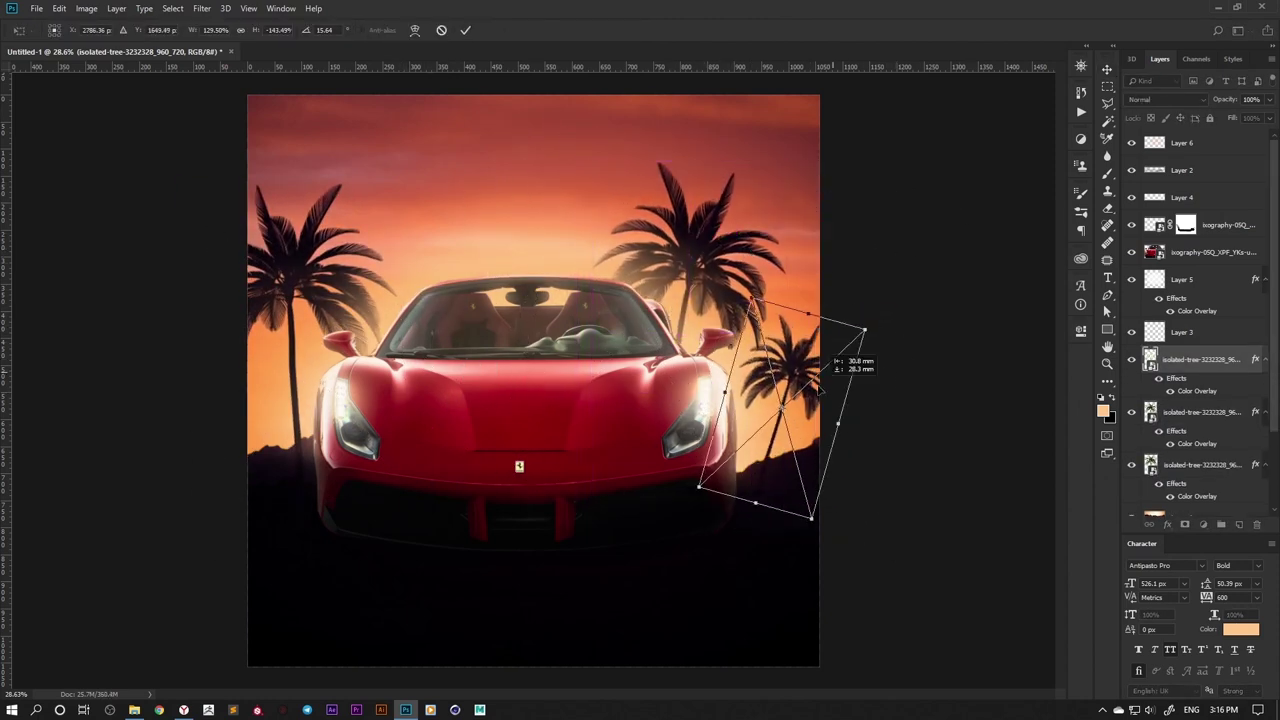
right_click(832, 360)
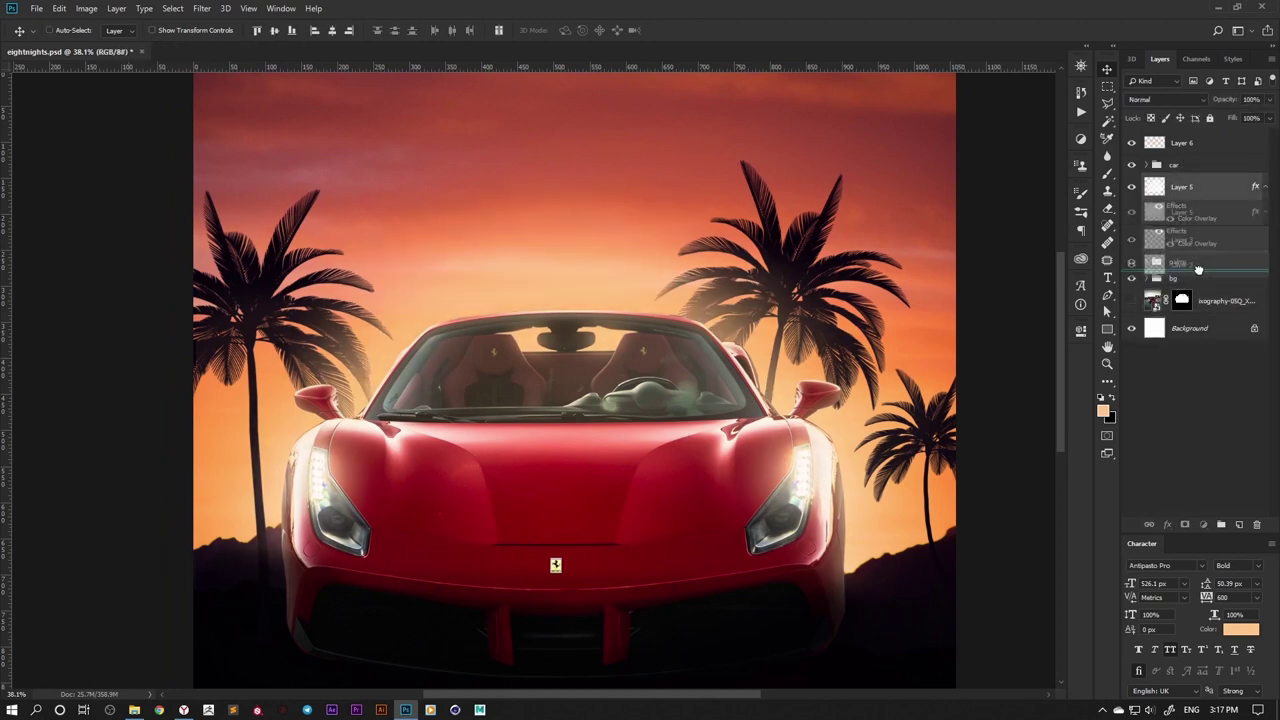
Step: Group the palm tree layers and save the document
drag(1198, 270, 1198, 250)
scroll(600, 333, down, 2)
key(ctrl+s)
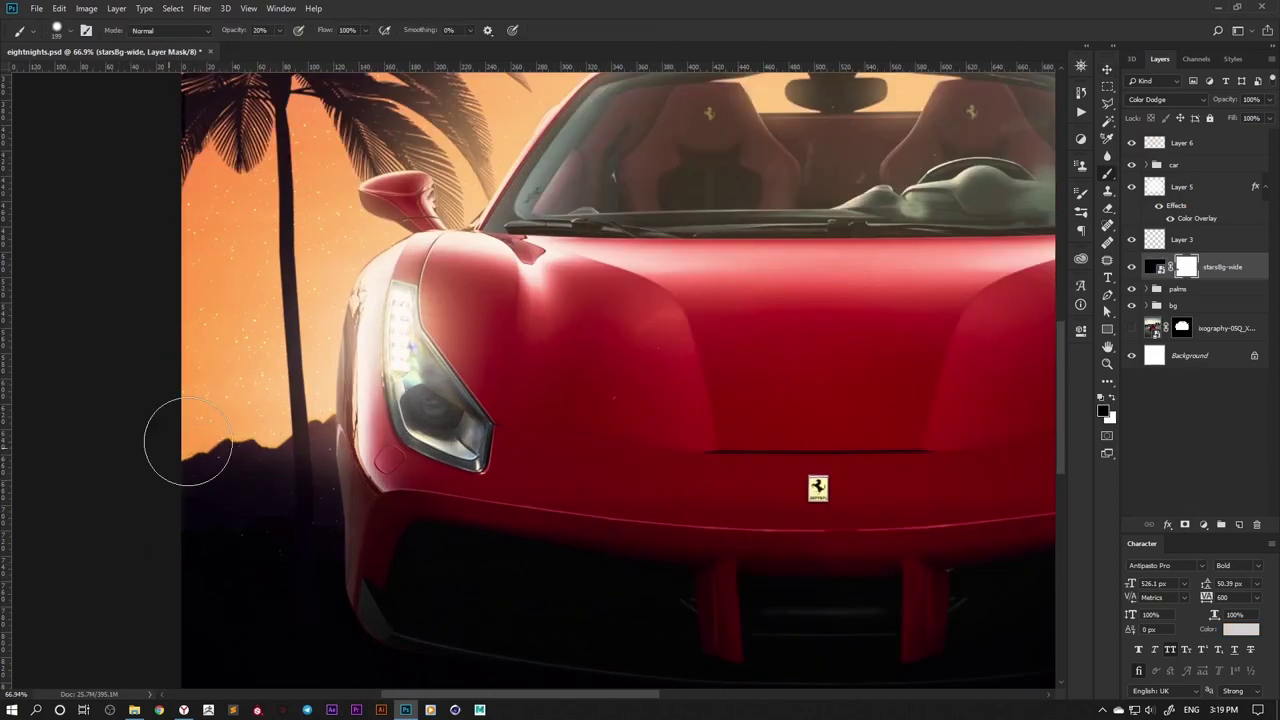
scroll(608, 414, down, 2)
scroll(605, 401, right, 10)
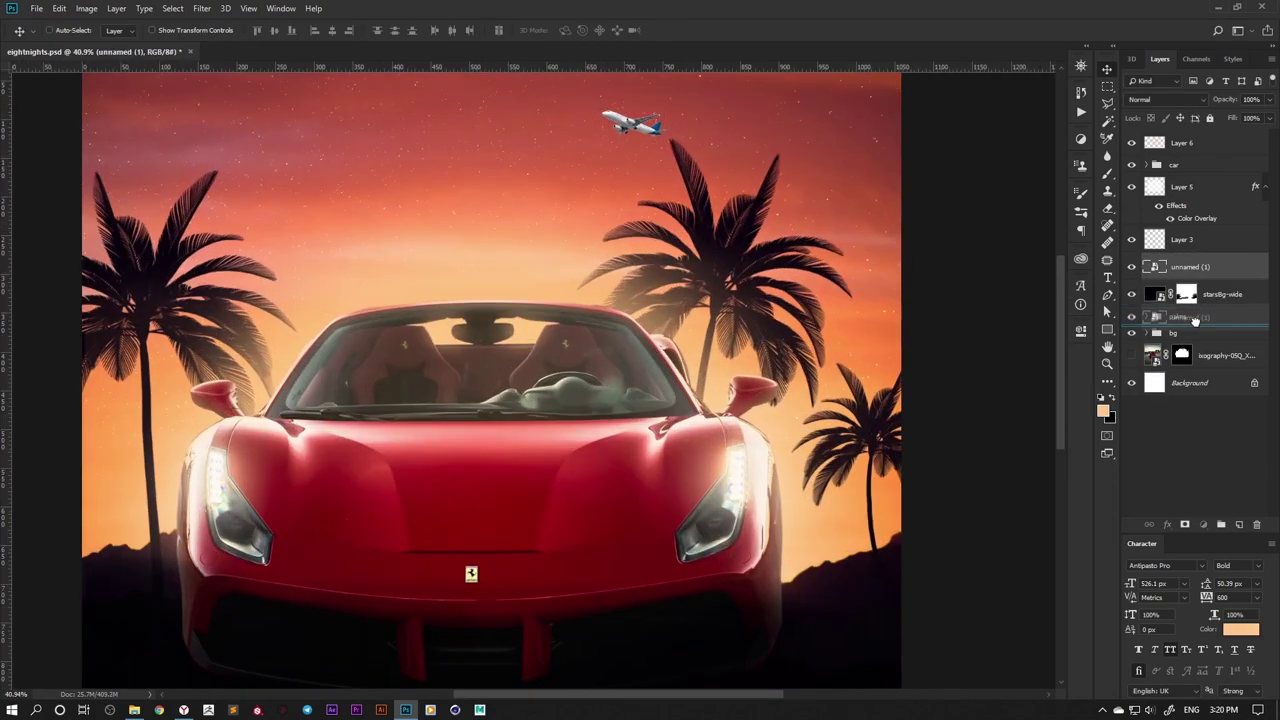
Step: Place the airplane layer beneath the palms, open its layer style, and pan along the contrail
drag(1193, 320, 1155, 321)
double_click(1230, 283)
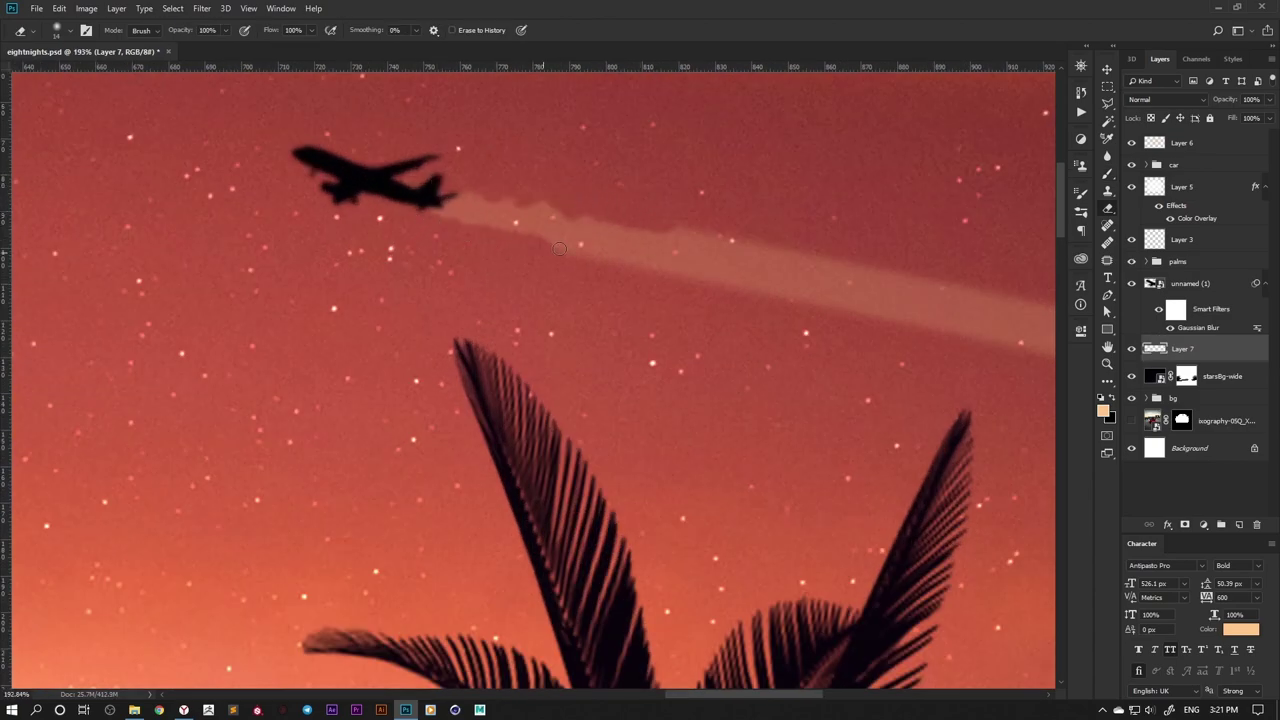
drag(701, 228, 466, 261)
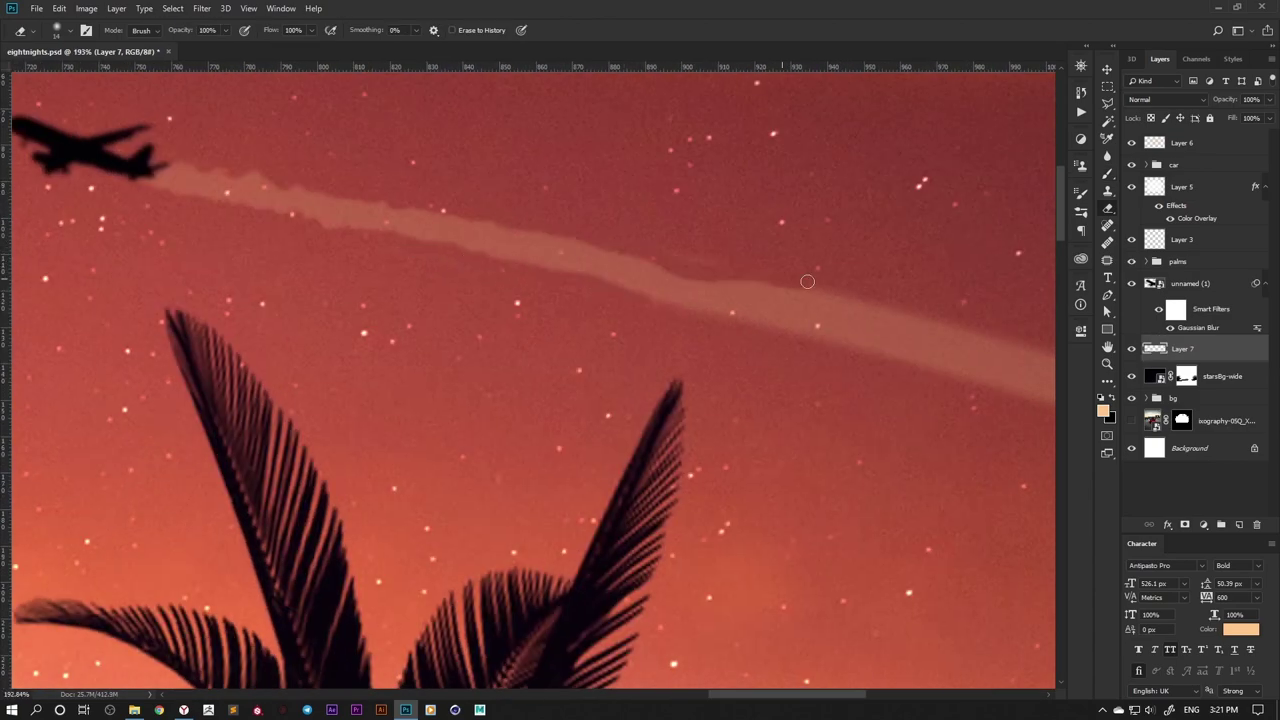
drag(786, 279, 284, 220)
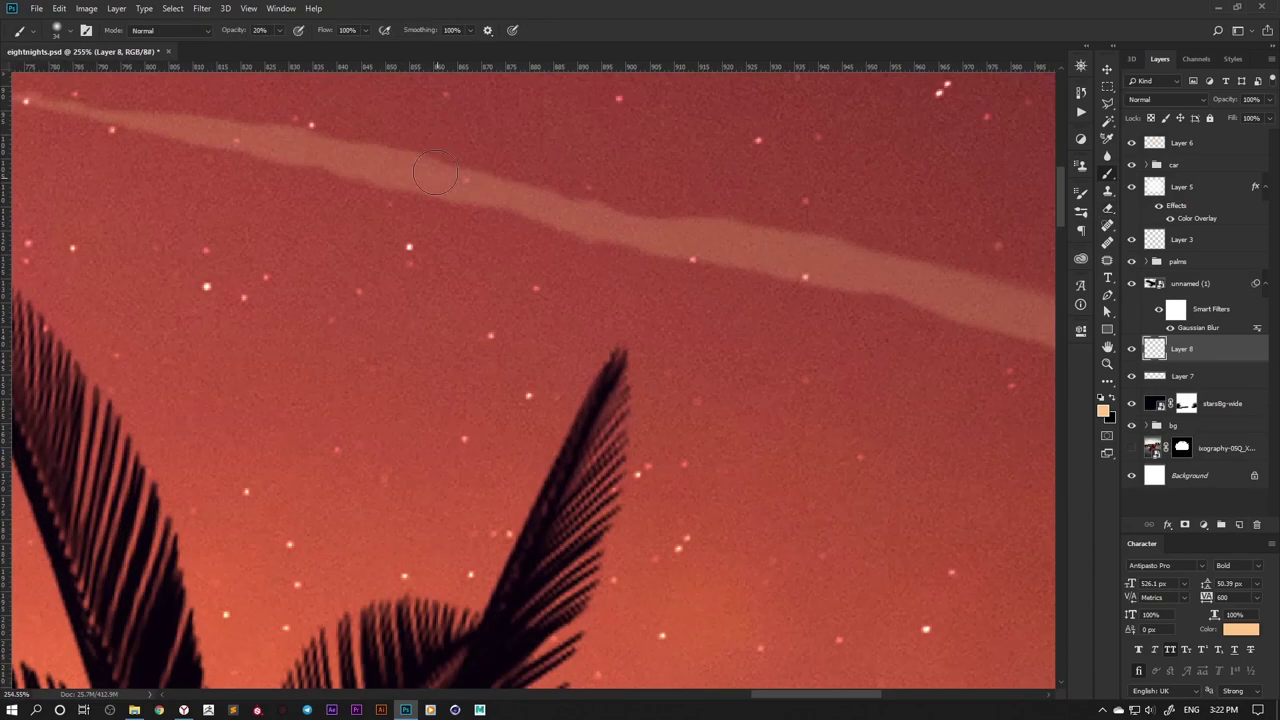
drag(876, 262, 449, 212)
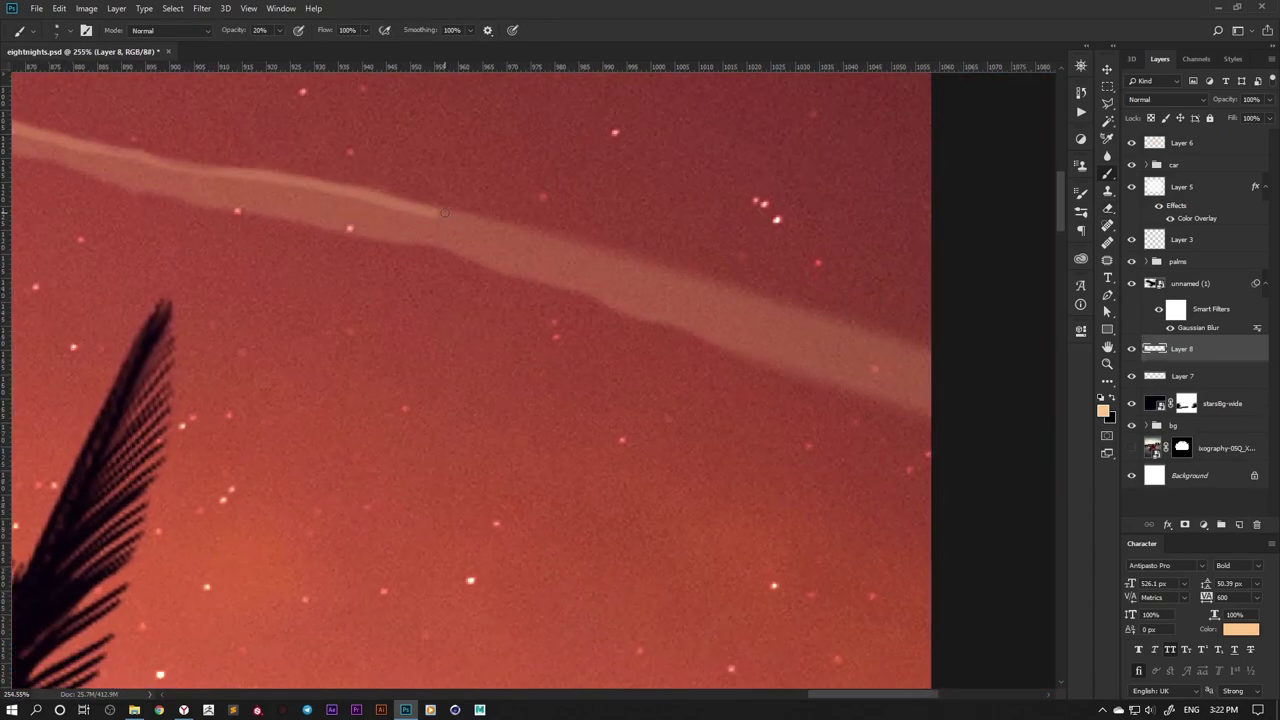
scroll(513, 215, down, 3)
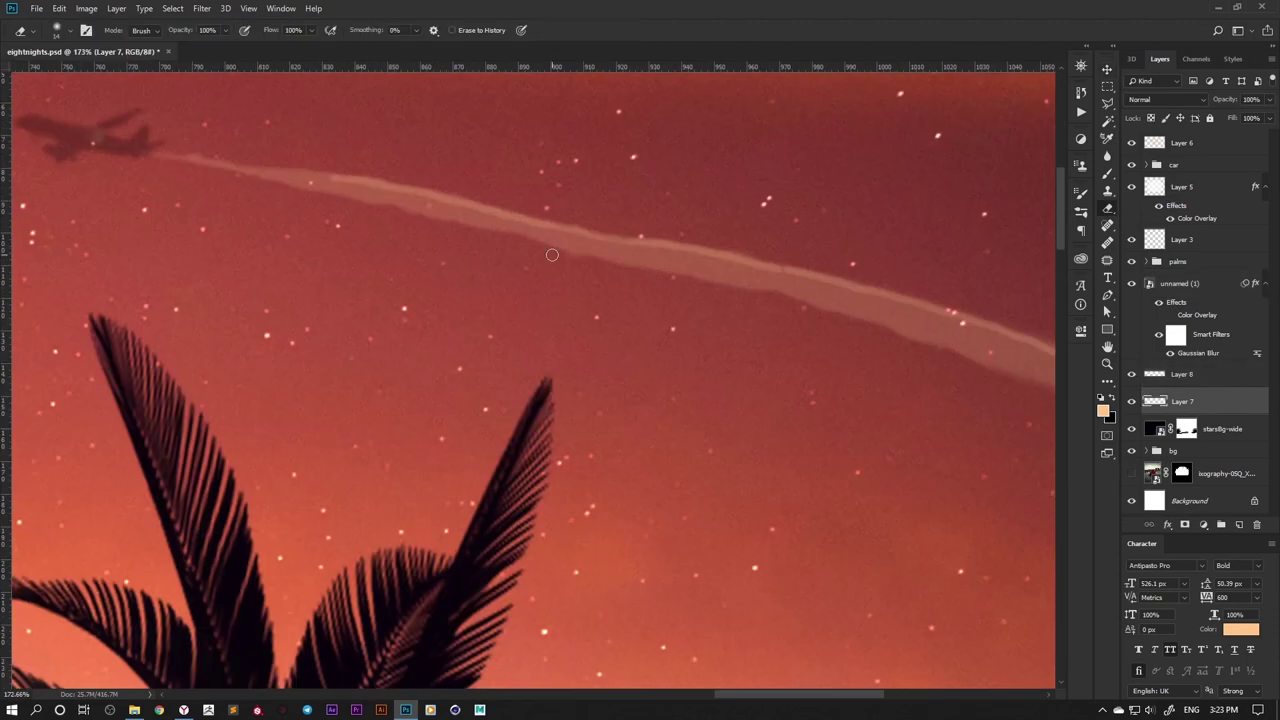
drag(1002, 427, 842, 378)
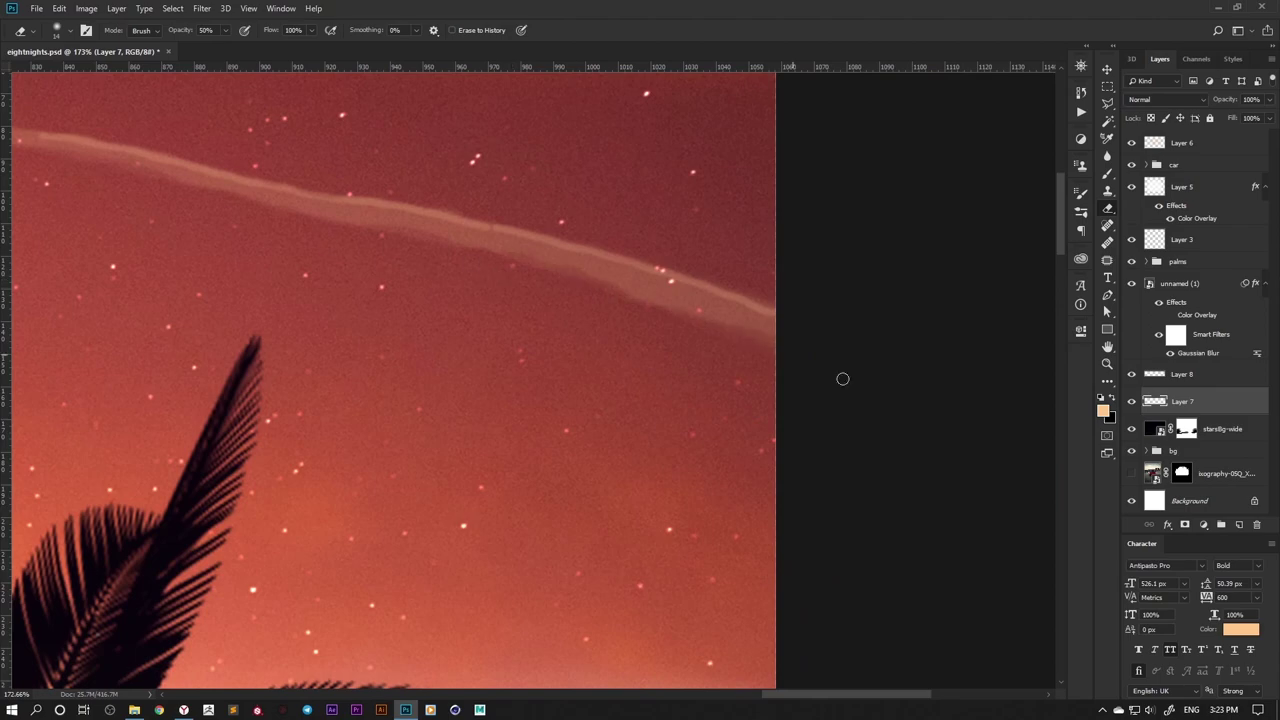
scroll(594, 191, up, 1)
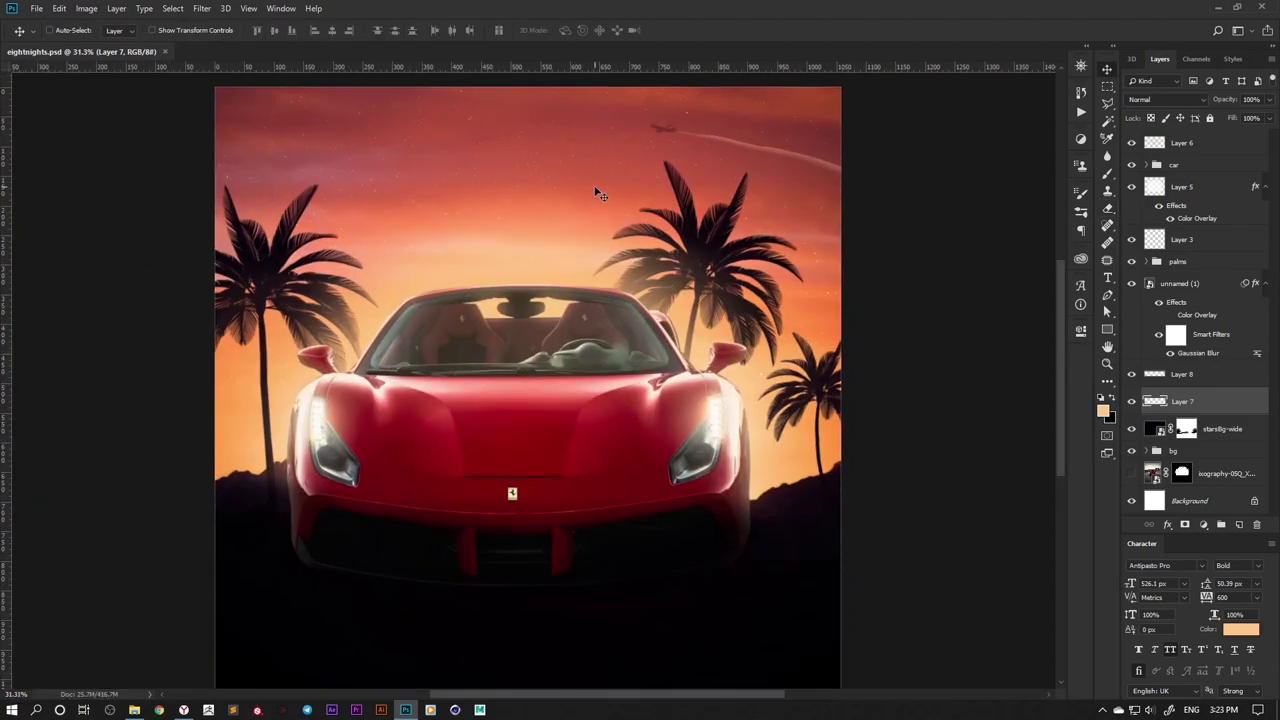
scroll(598, 192, down, 2)
Step: On a new layer, paint a soft white glow behind the car with a large soft brush
click(1239, 524)
key(b)
key(d)
key(x)
right_click(670, 296)
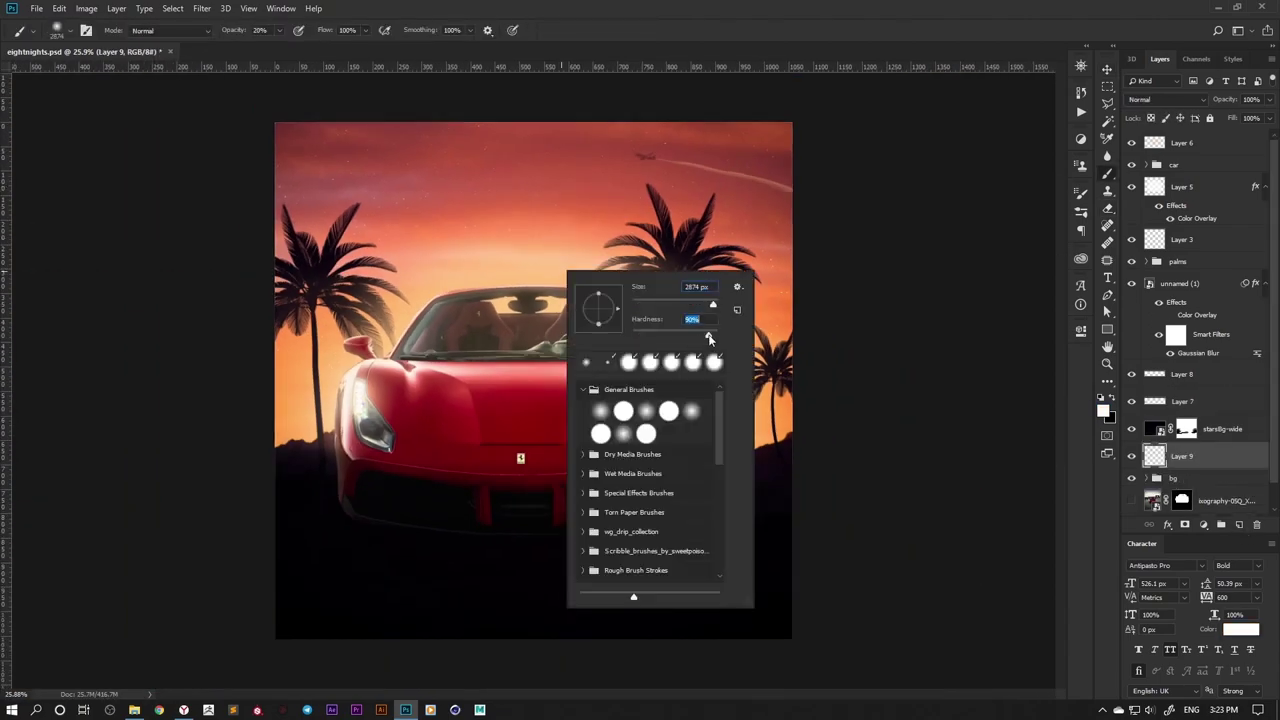
right_click(660, 381)
key(Return)
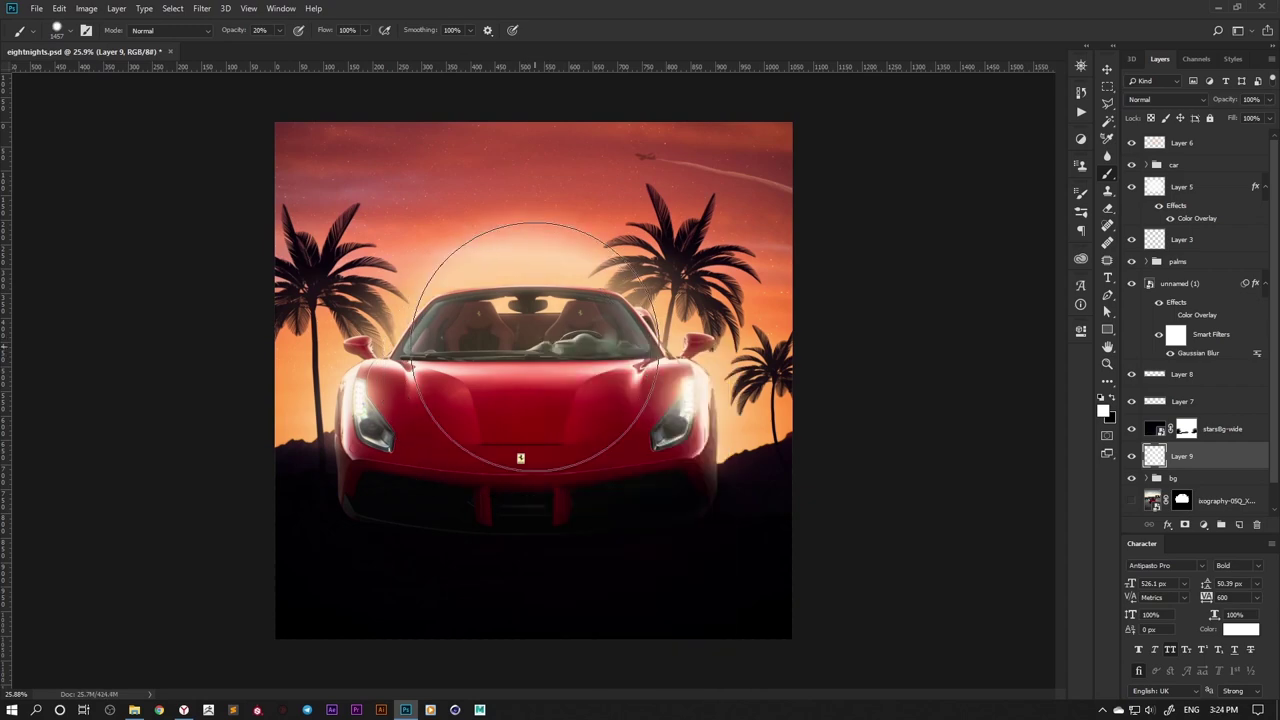
drag(571, 228, 774, 269)
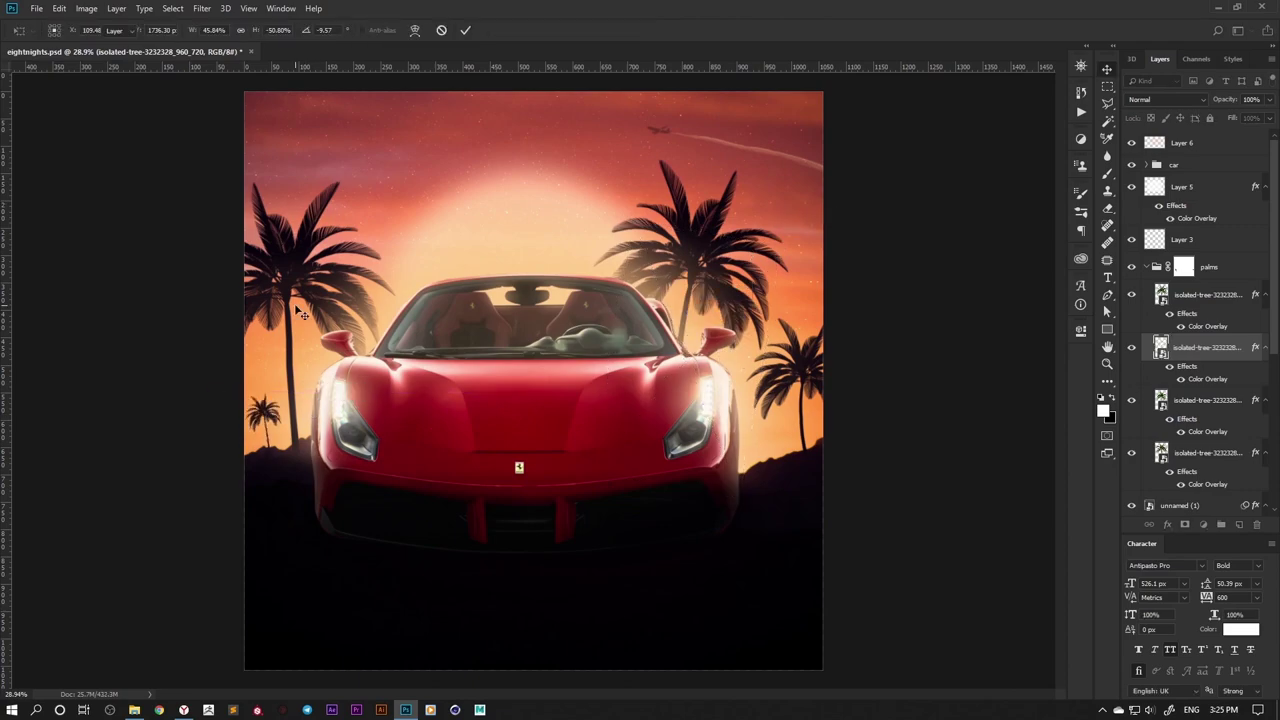
Step: Commit the small palm tree's new size and scroll through the layers
key(Return)
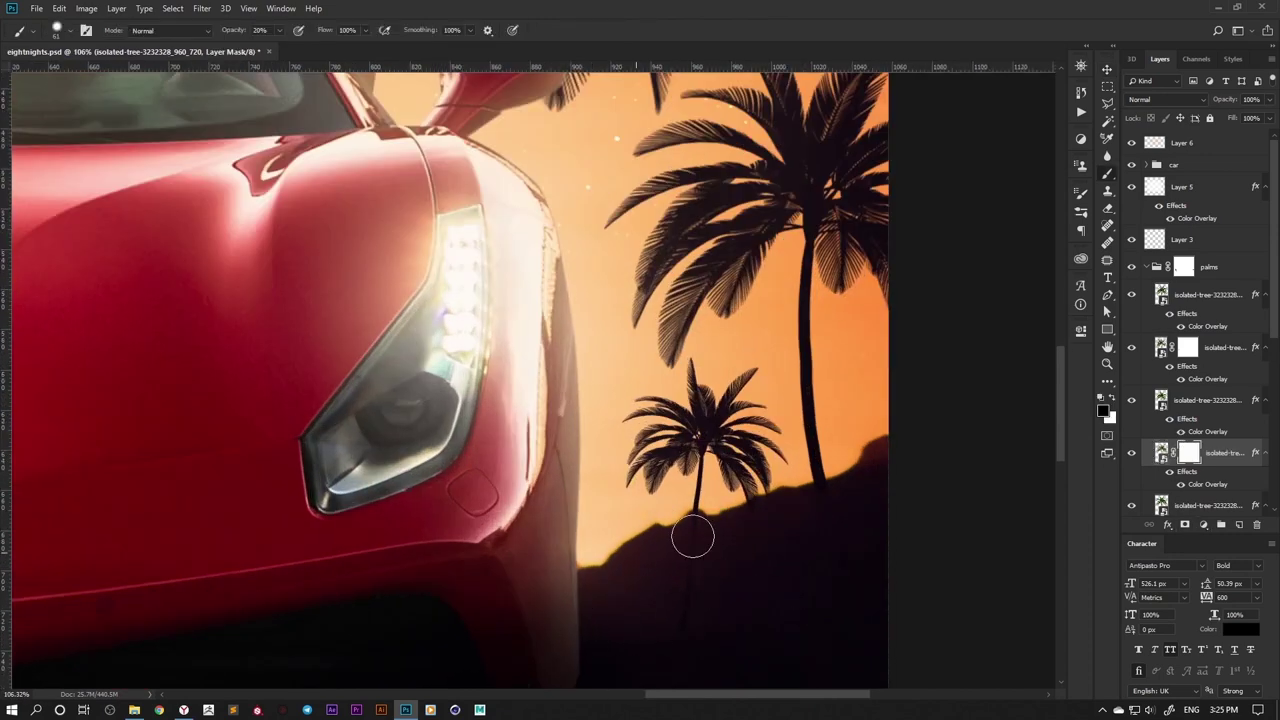
scroll(693, 538, down, 1)
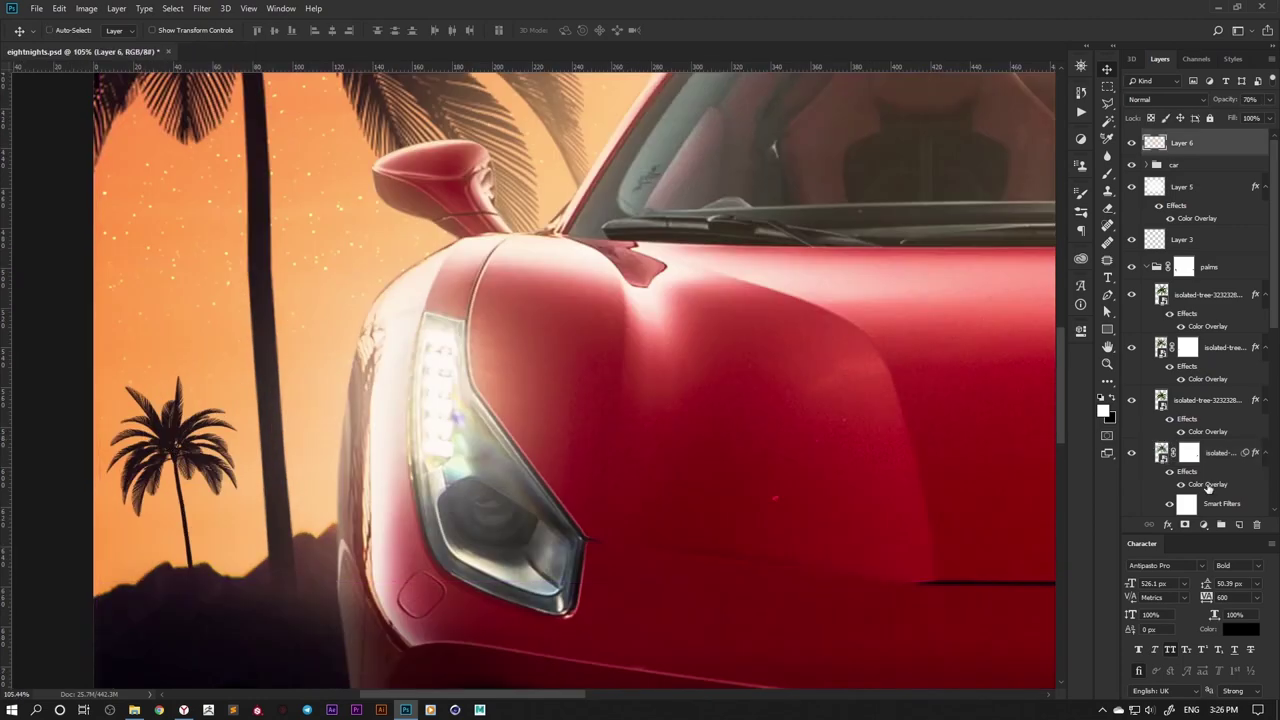
scroll(1131, 456, down, 3)
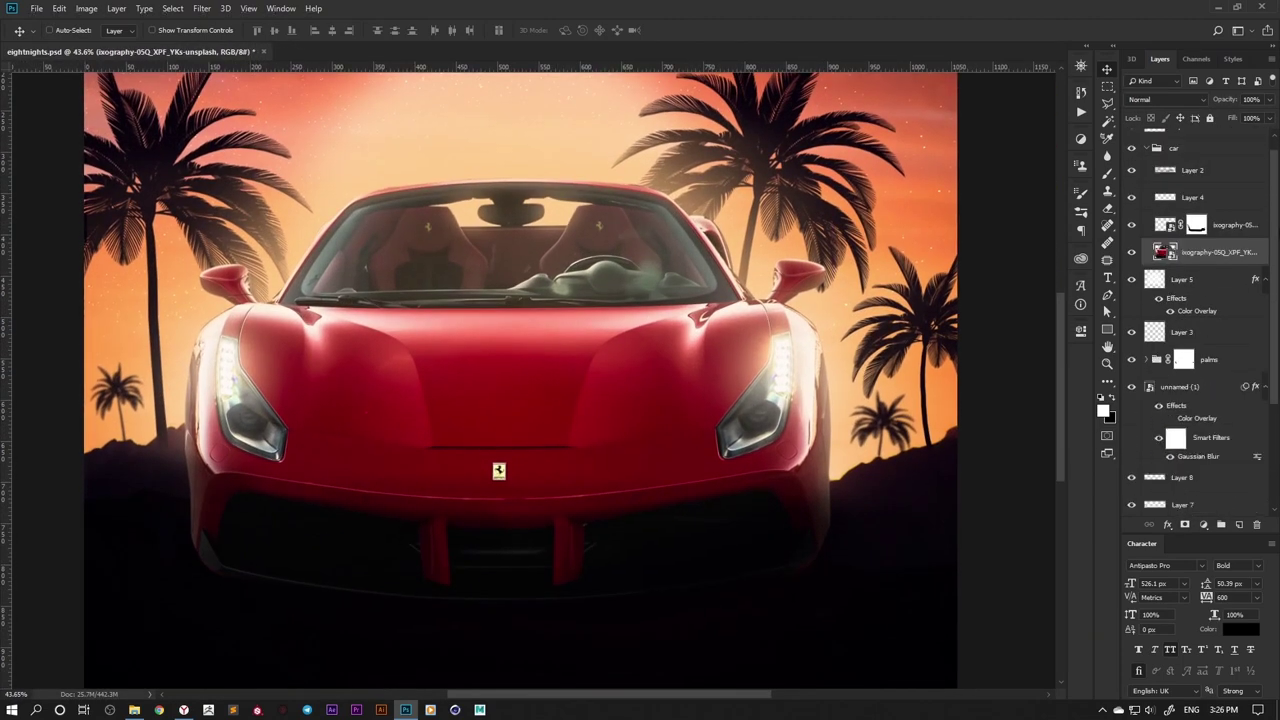
Step: Add a Vibrance adjustment layer with Vibrance +14 and Saturation -6
click(1203, 524)
click(1143, 330)
mouse_move(987, 384)
mouse_down()
mouse_move(1006, 384)
mouse_move(993, 410)
mouse_up()
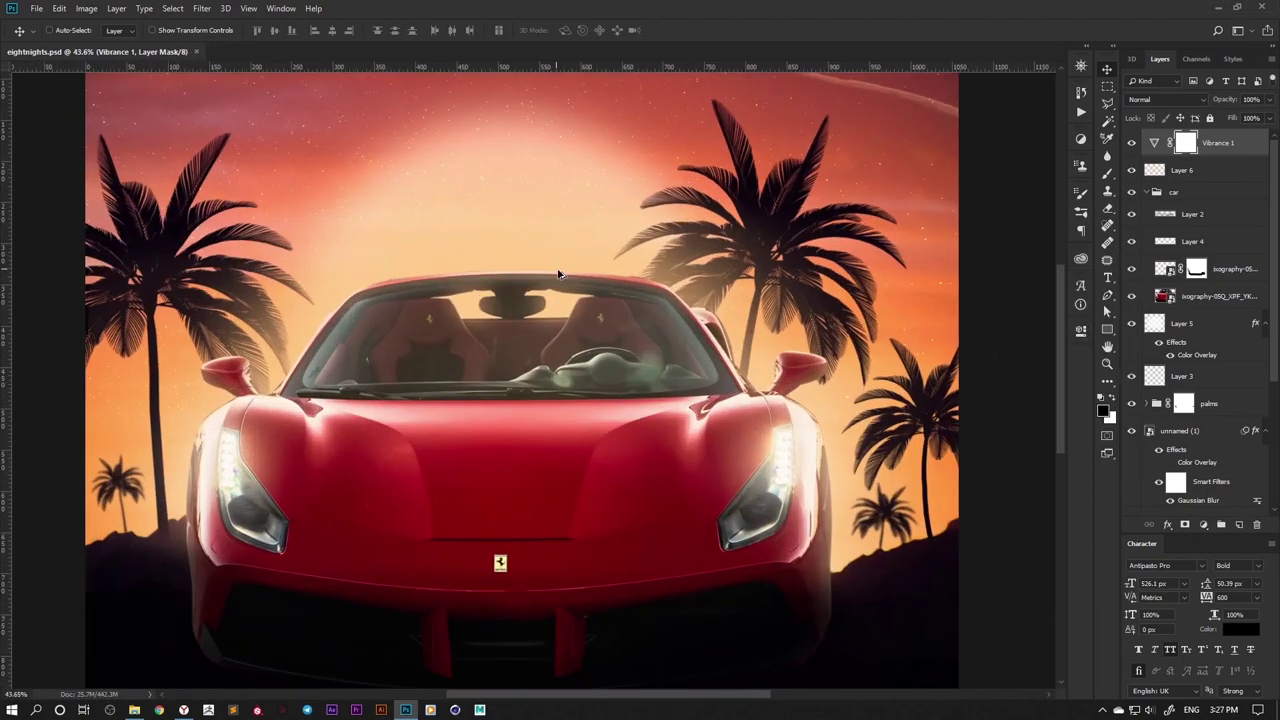
scroll(558, 273, down, 3)
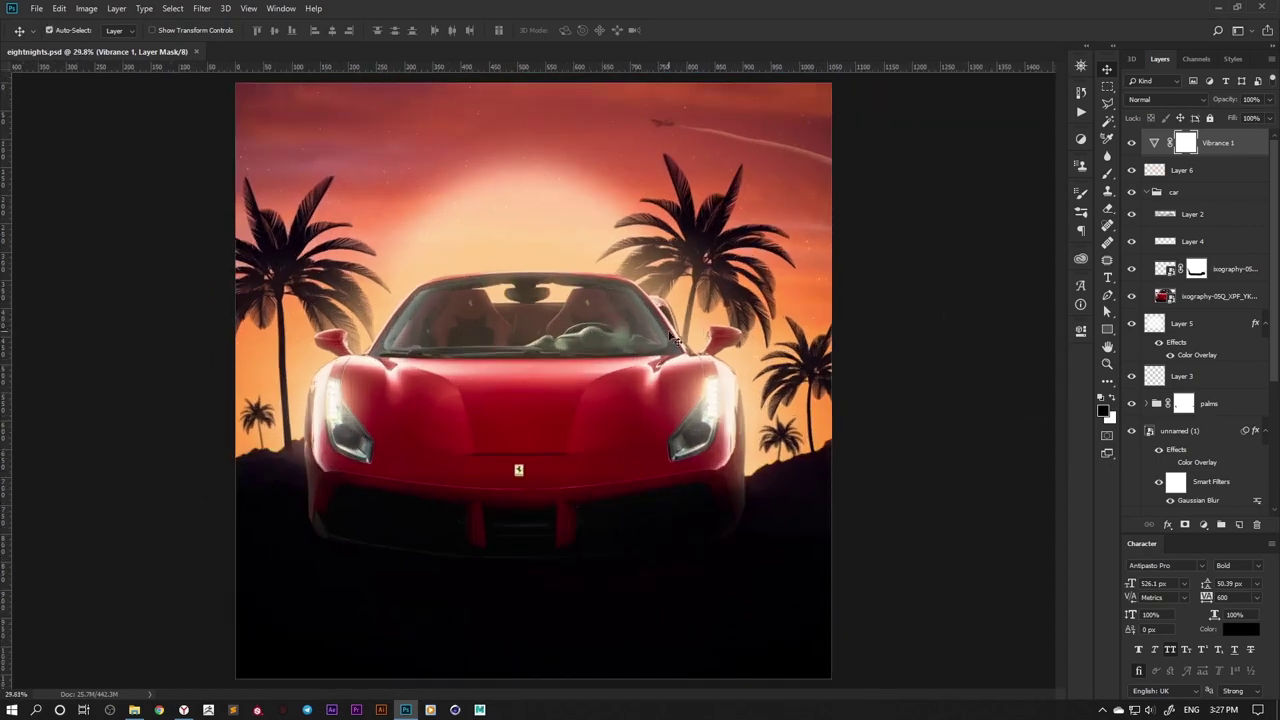
Step: Apply Filter > Sharpen > Sharpen More to the car photo layer
click(1210, 296)
click(202, 8)
click(410, 272)
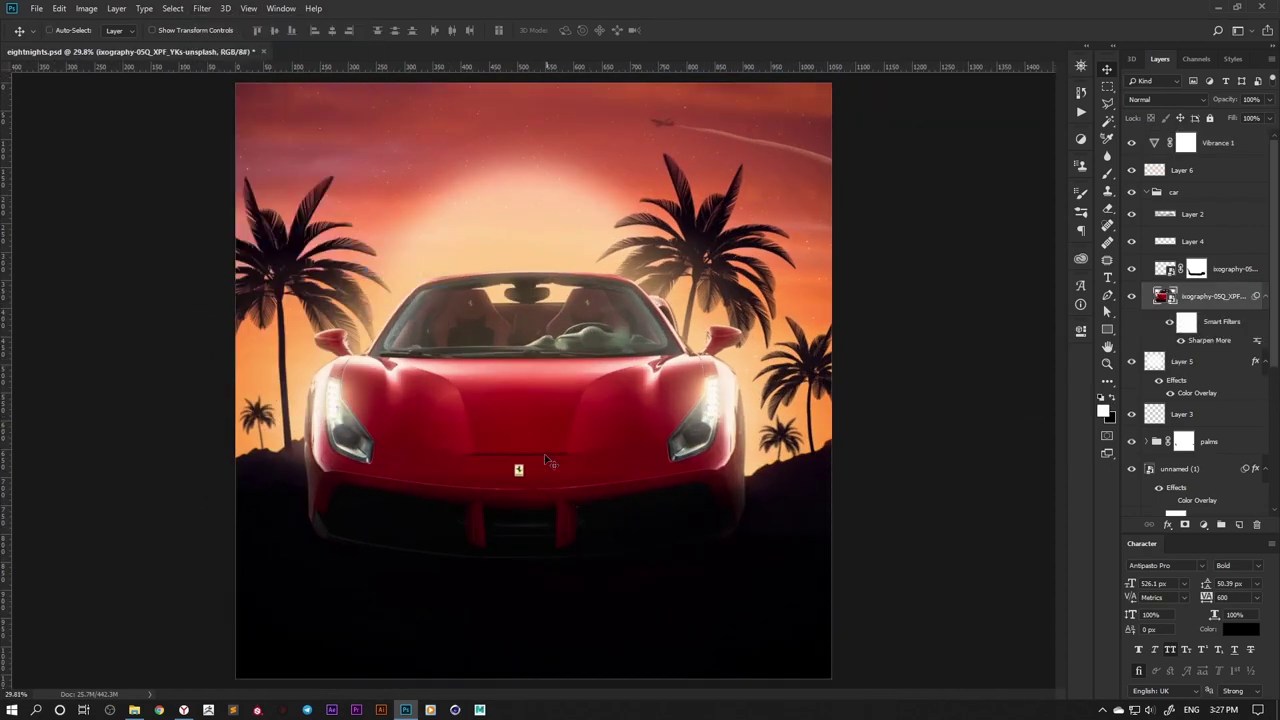
scroll(685, 387, up, 2)
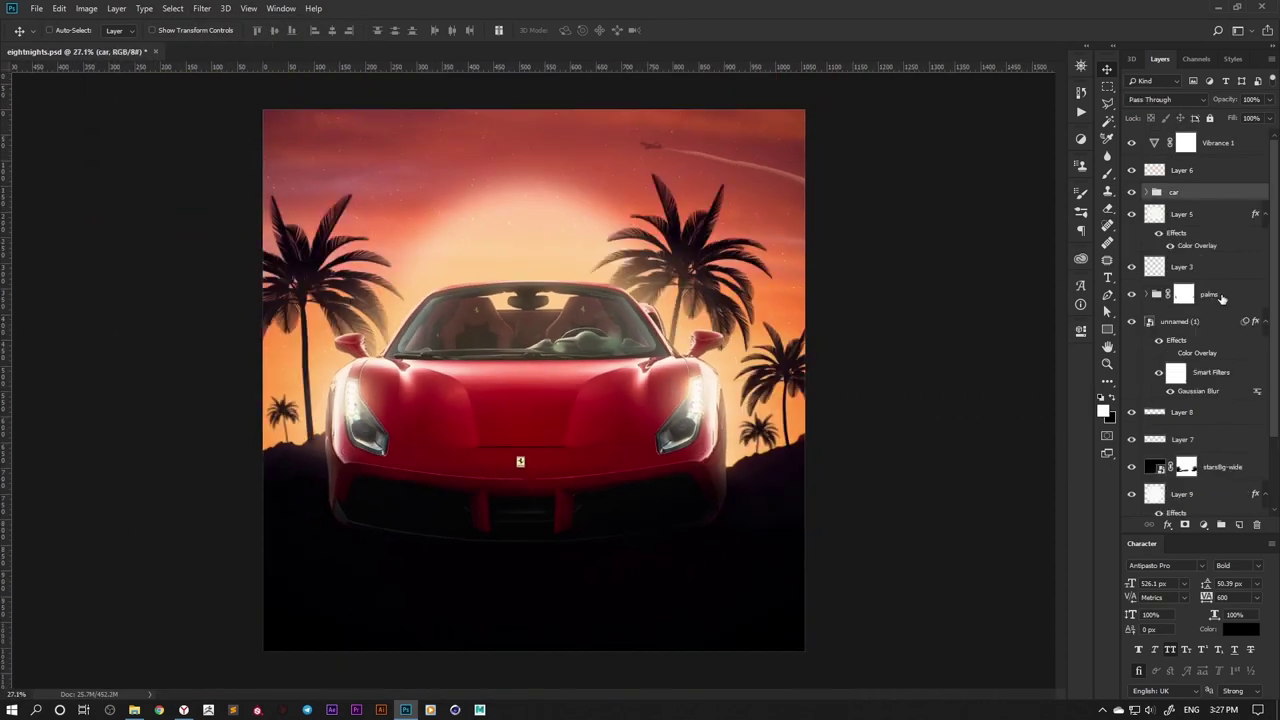
scroll(1220, 298, down, 3)
click(1200, 421)
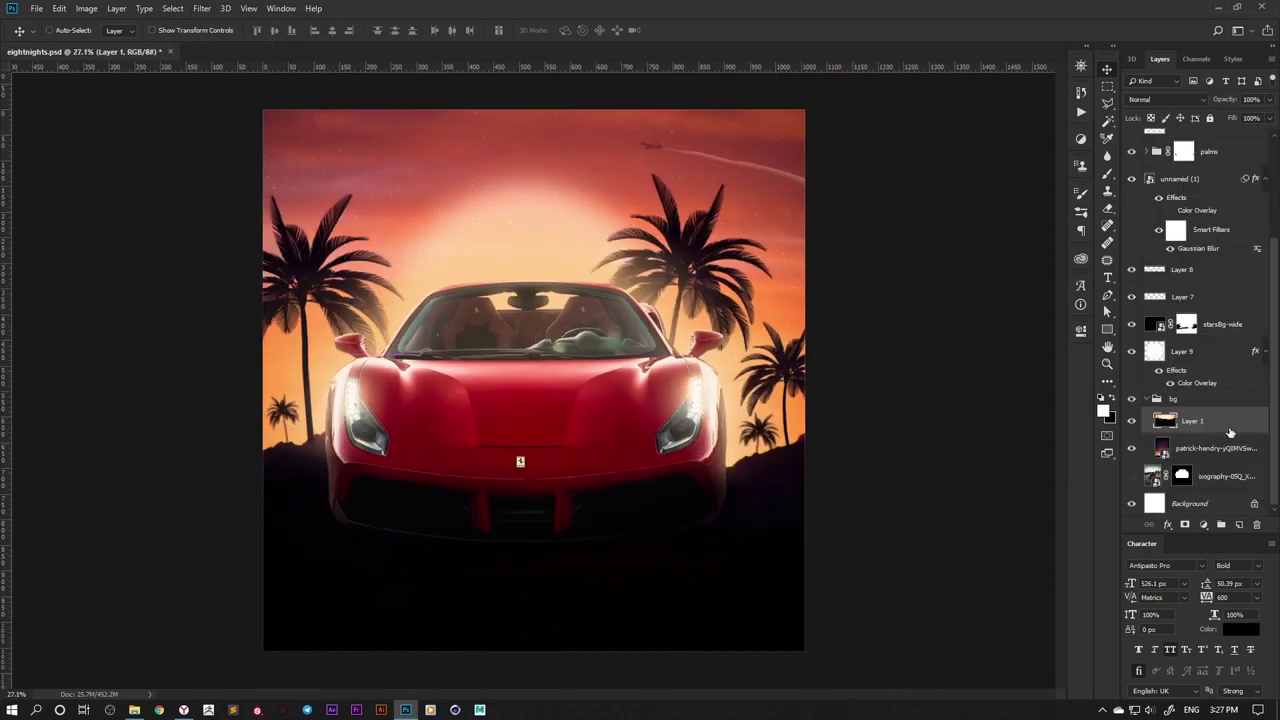
Step: Merge the background photo into Layer 1 and sharpen the merged layer again
key(ctrl+e)
scroll(526, 523, up, 3)
scroll(526, 523, down, 3)
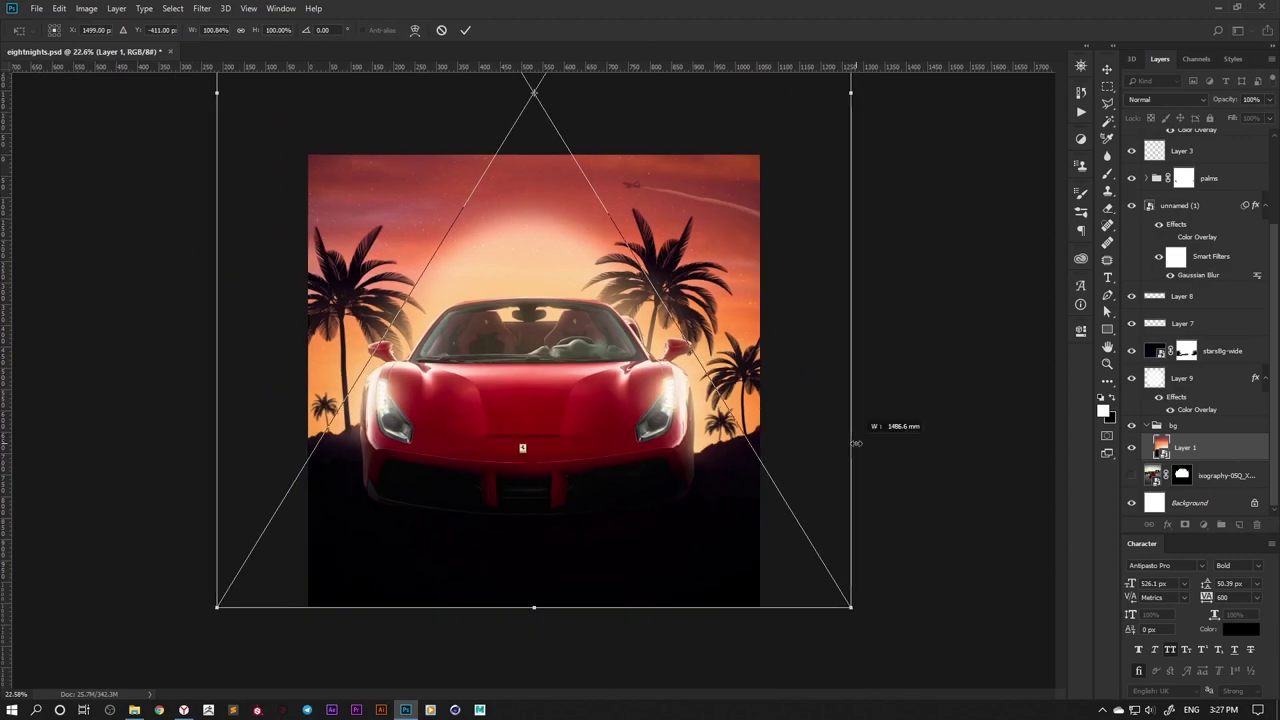
scroll(560, 300, up, 3)
scroll(543, 177, down, 3)
key(ctrl+s)
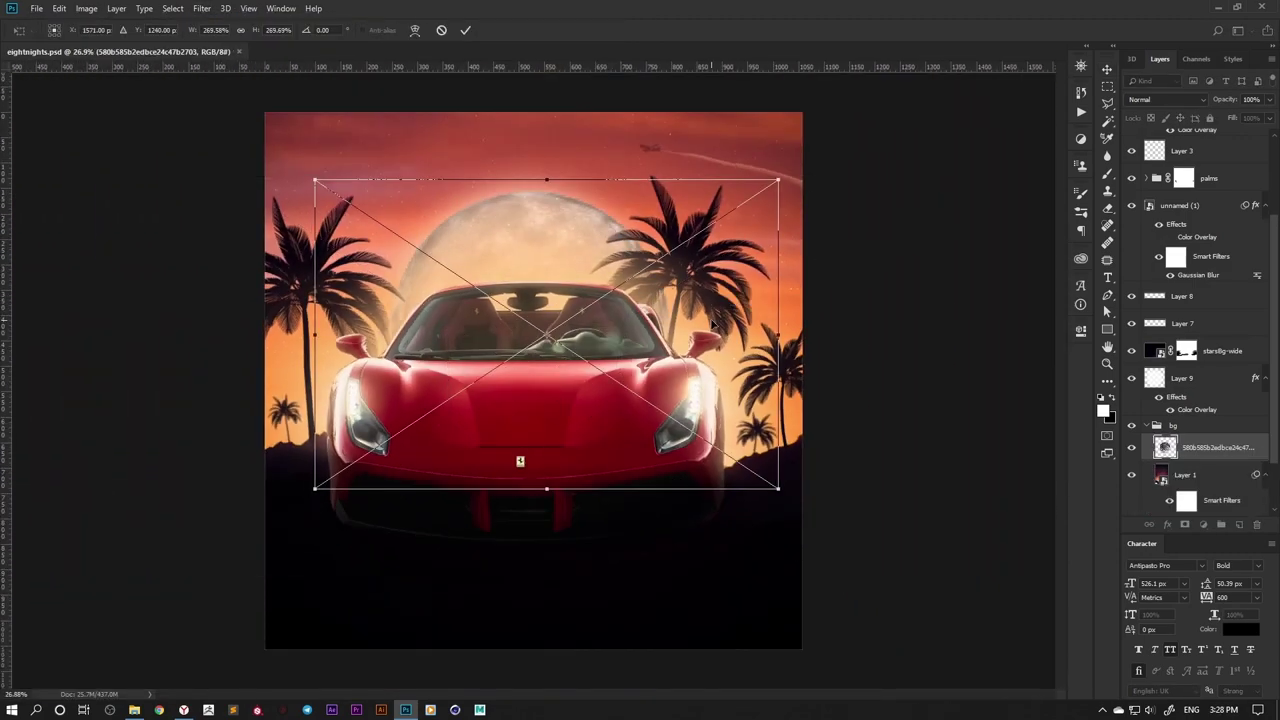
Step: Enlarge the moon image behind the car, open its layer style, and save the document
drag(886, 249, 737, 291)
key(Return)
scroll(672, 342, up, 2)
scroll(716, 379, down, 1)
double_click(1200, 378)
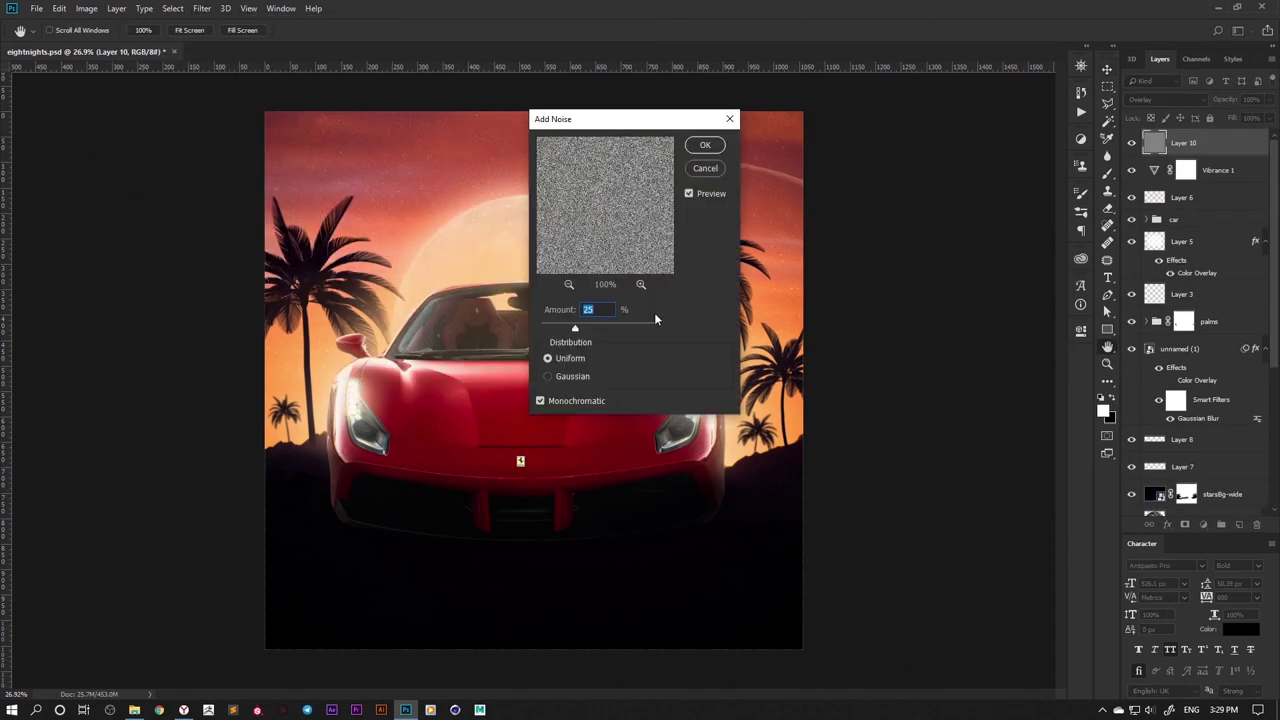
key(ctrl+s)
key(ctrl+plus)
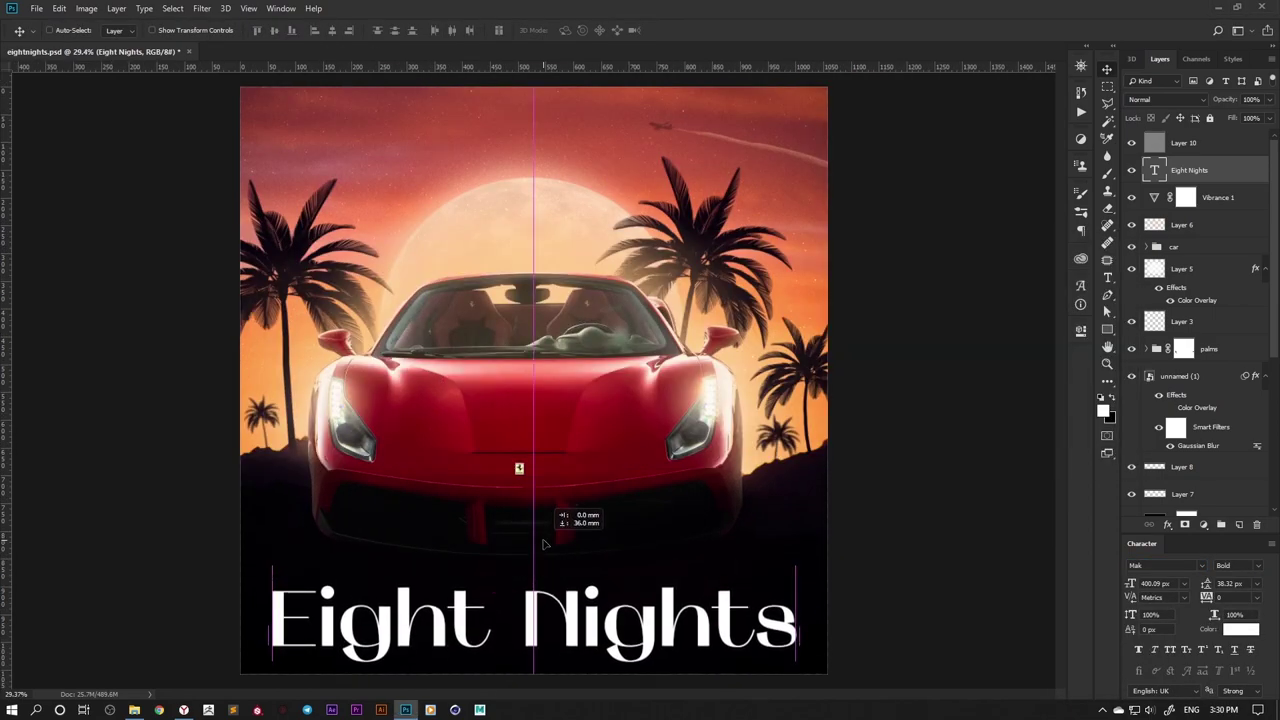
Step: Centre the Eight Nights title near the bottom and shrink the B00sted subtitle beneath it
drag(545, 549, 545, 535)
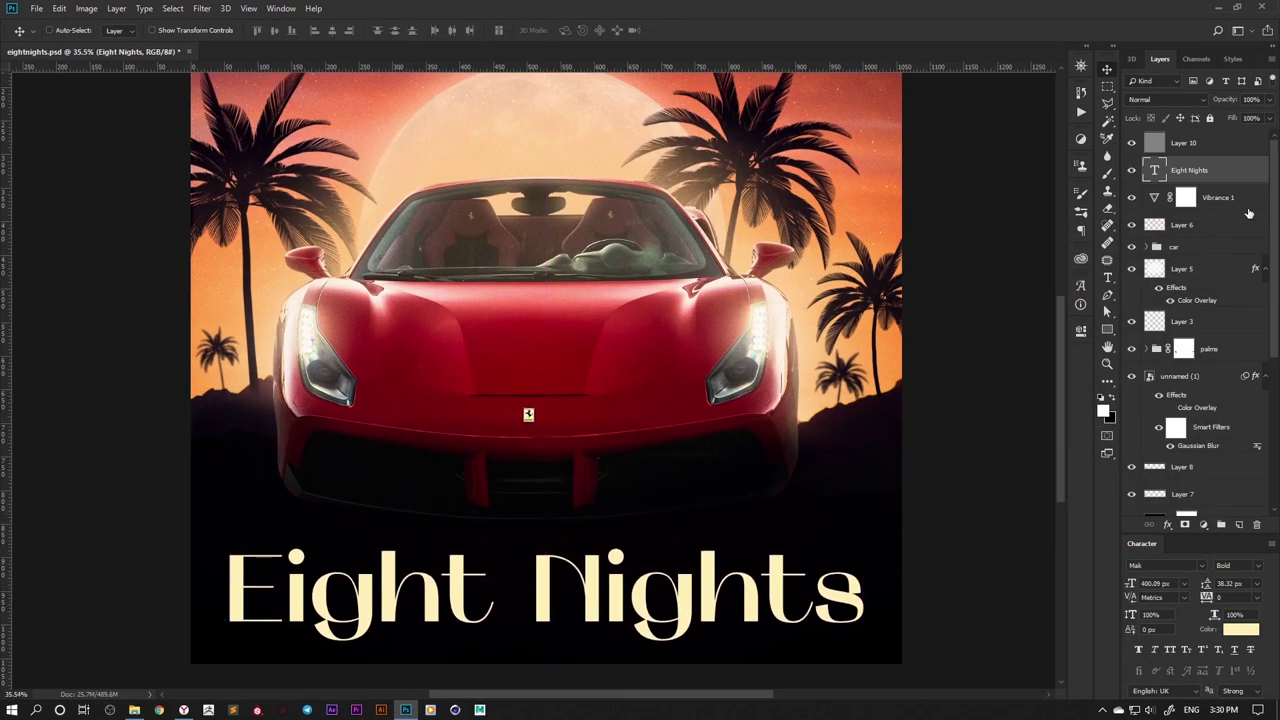
key(ctrl+t)
drag(765, 493, 580, 497)
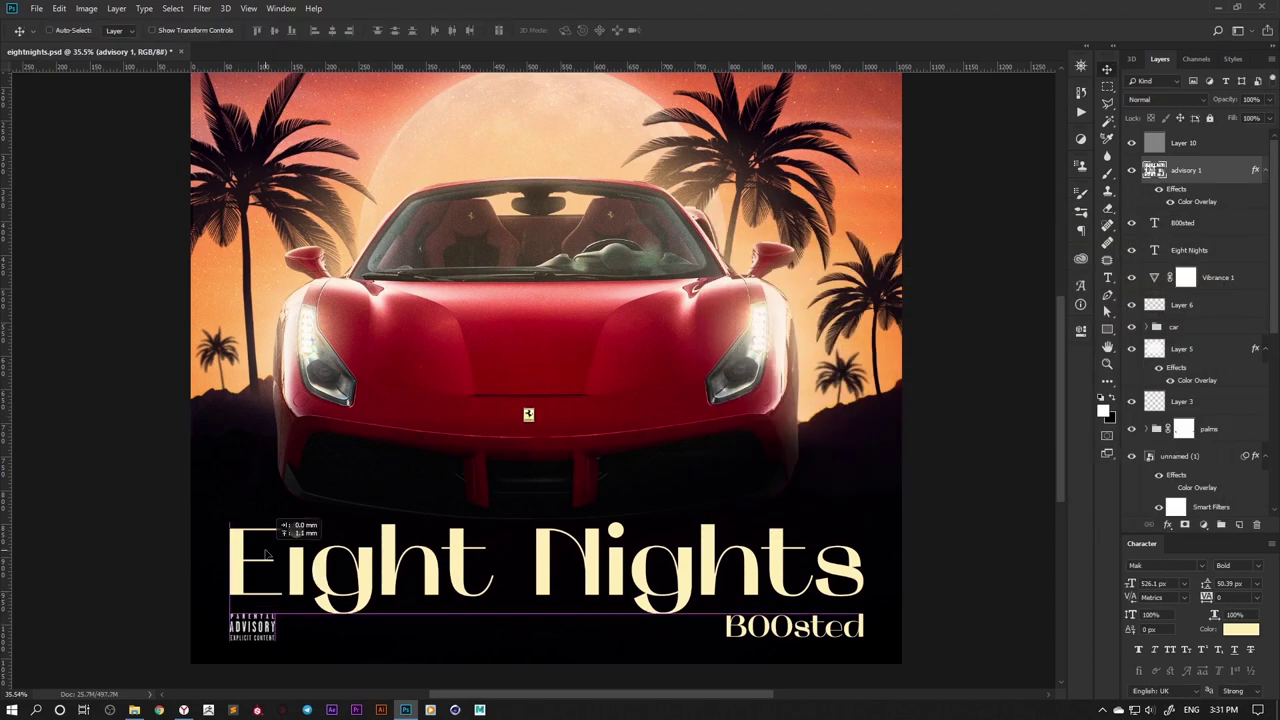
scroll(549, 514, up, 1)
scroll(517, 631, up, 1)
scroll(517, 631, up, 1)
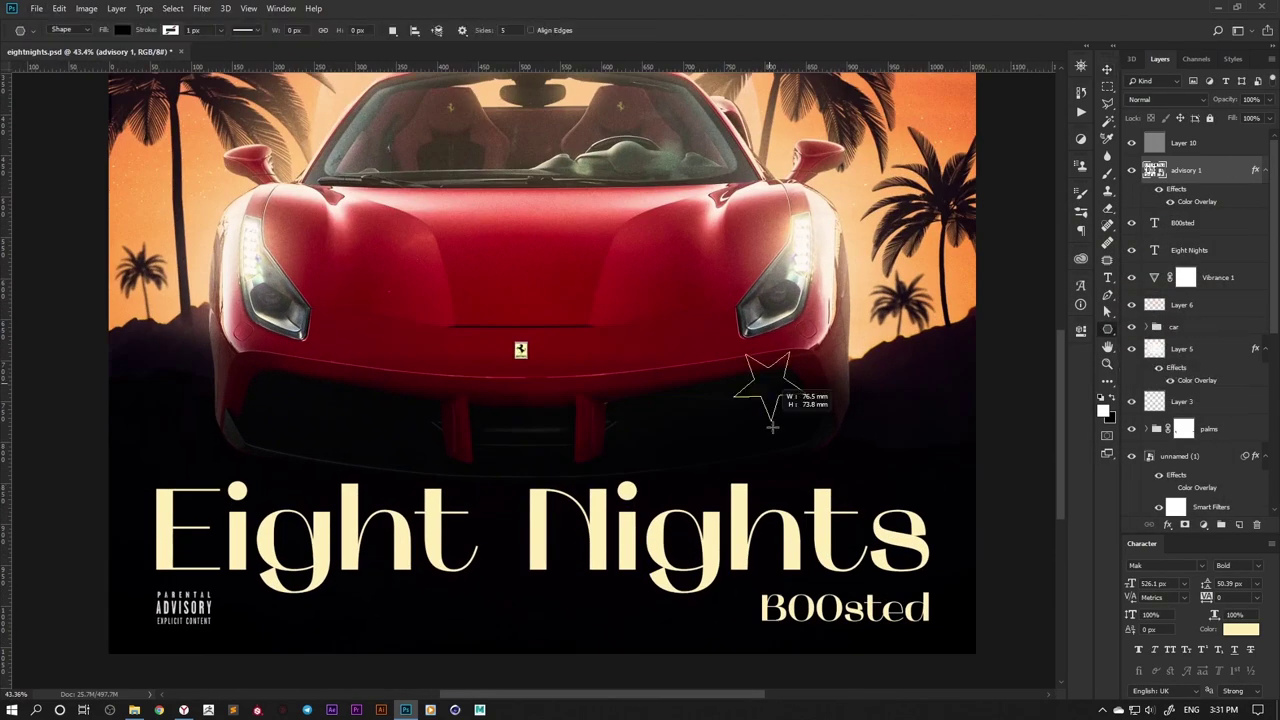
Step: Draw a four-point sparkle star with 3 px smooth corners on the car
text(3)
key(Return)
click(462, 30)
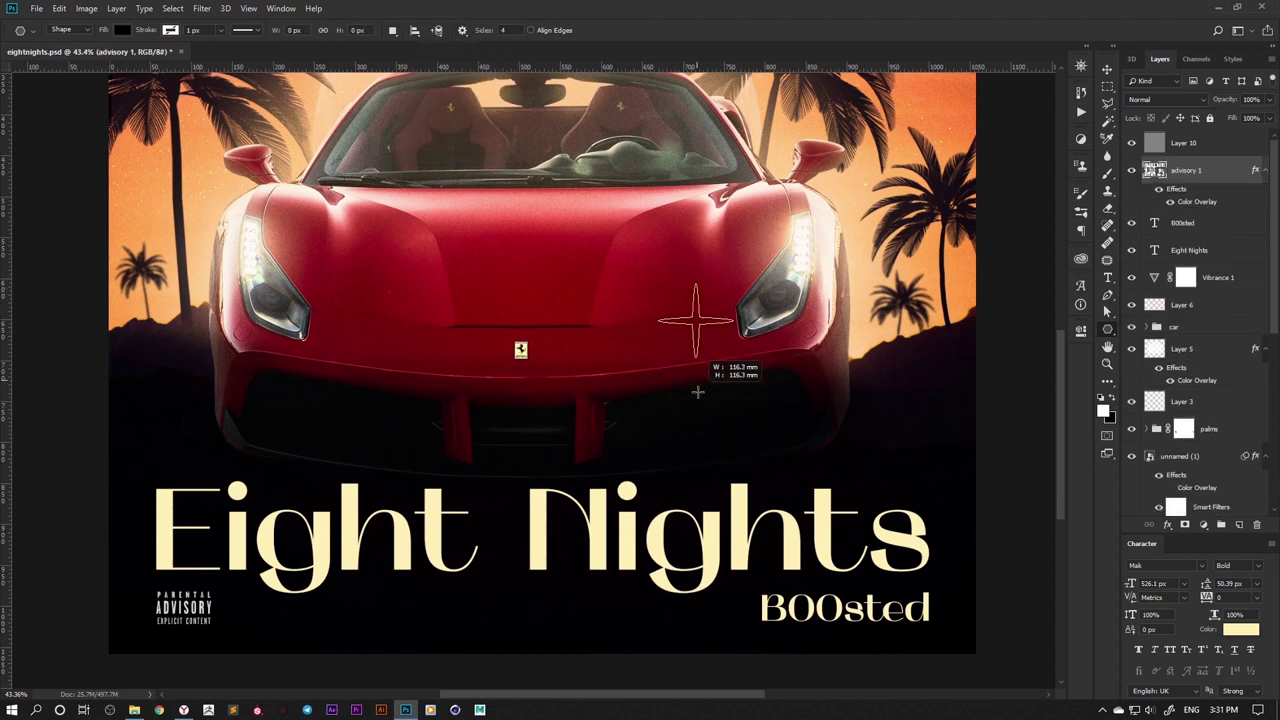
drag(696, 380, 680, 450)
Step: Place sparkle copies beside the title, before Eight, and beside B00sted
key(v)
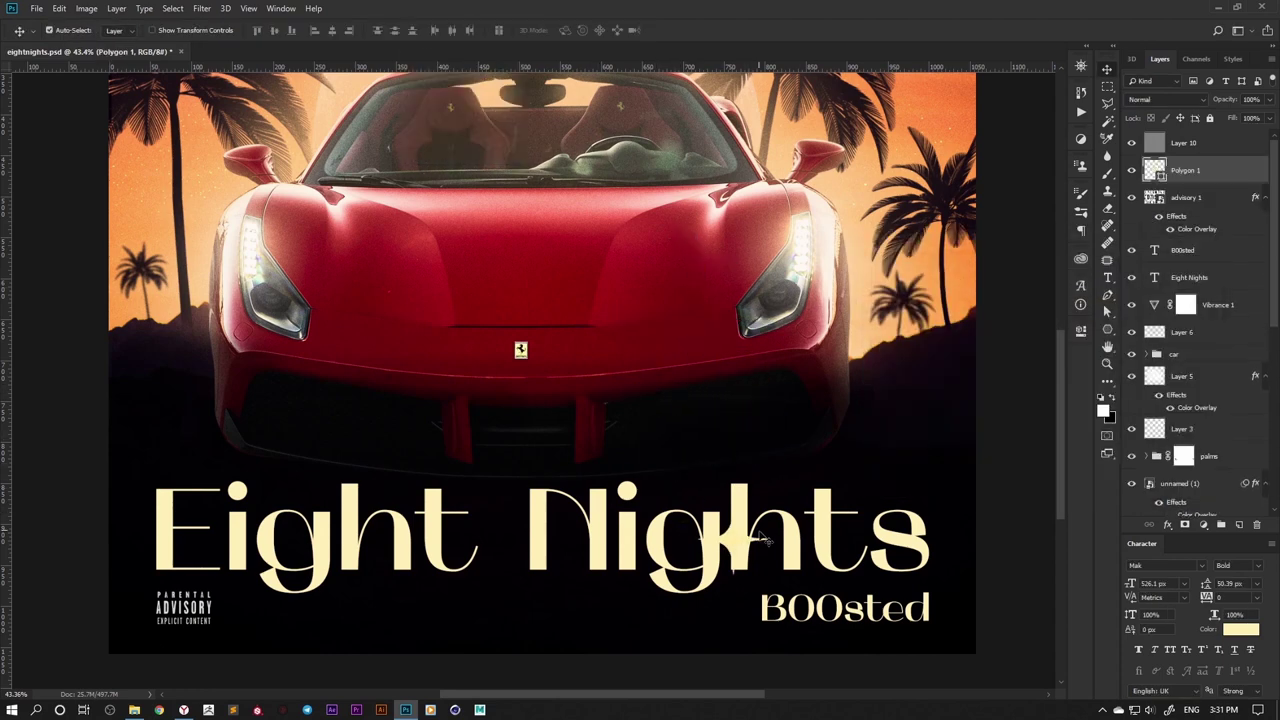
drag(966, 476, 235, 460)
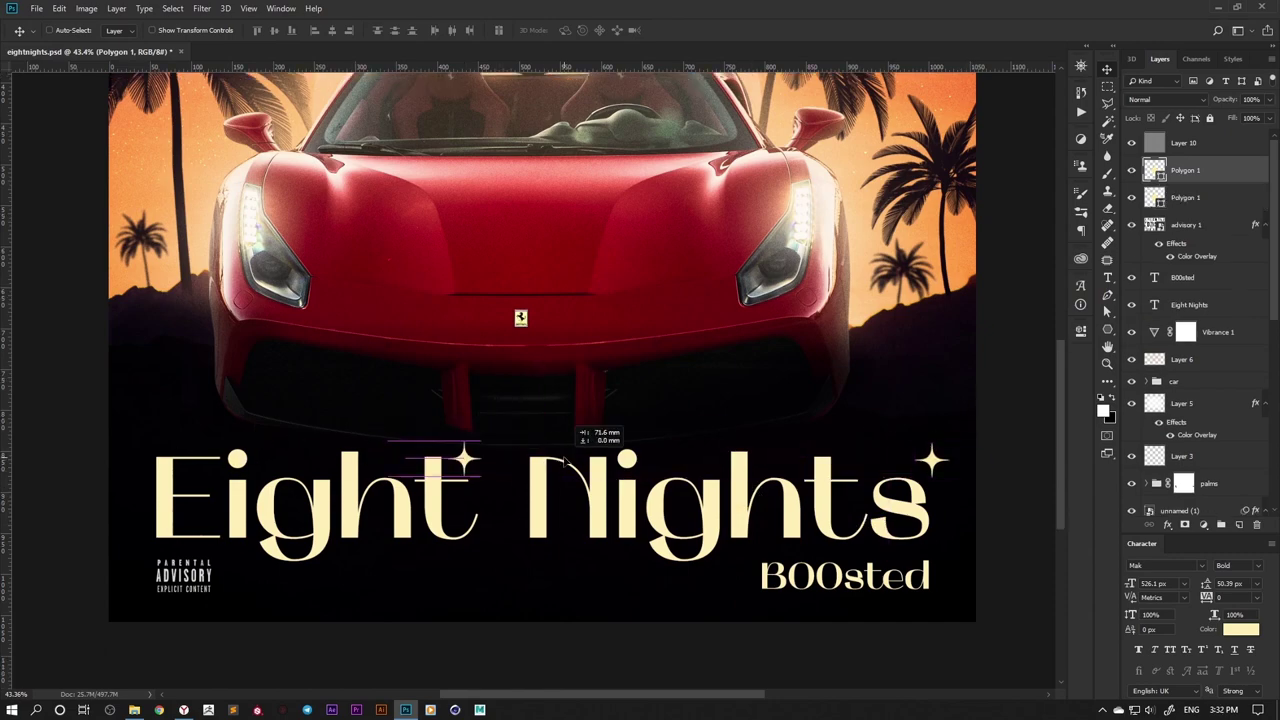
drag(588, 551, 57, 456)
scroll(57, 456, up, 2)
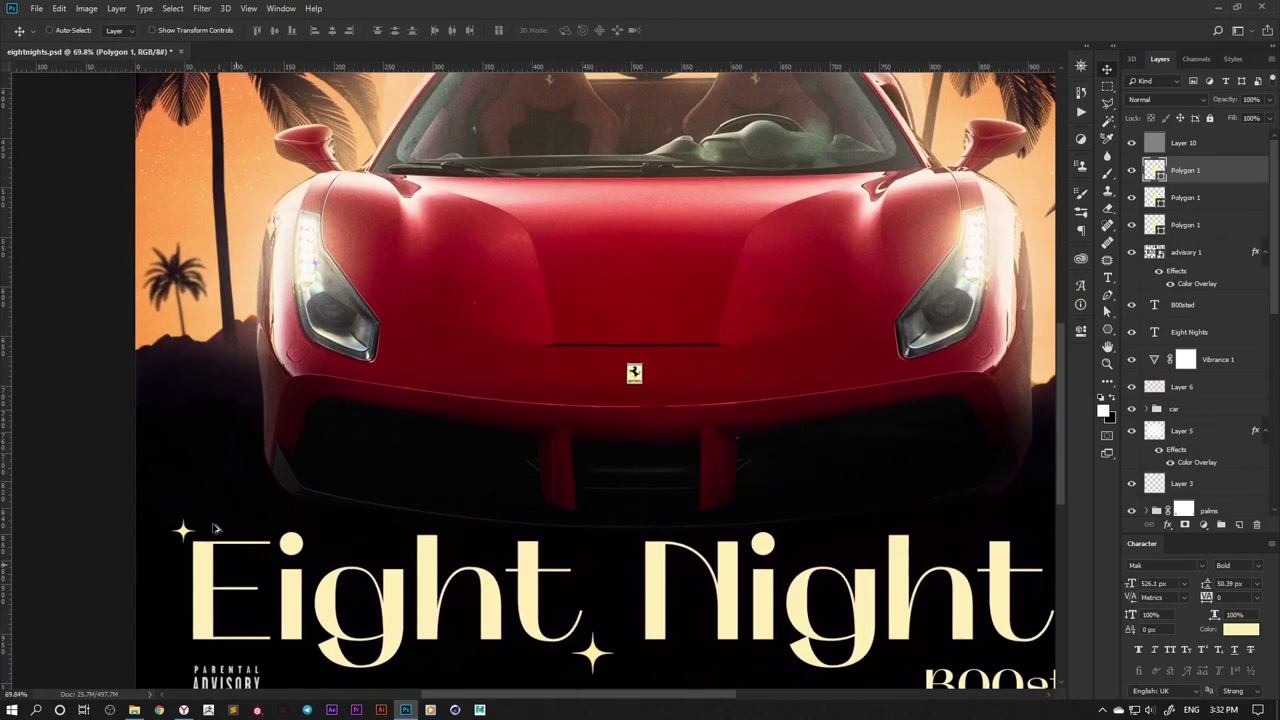
scroll(201, 462, down, 3)
scroll(560, 400, up, 2)
drag(955, 480, 770, 572)
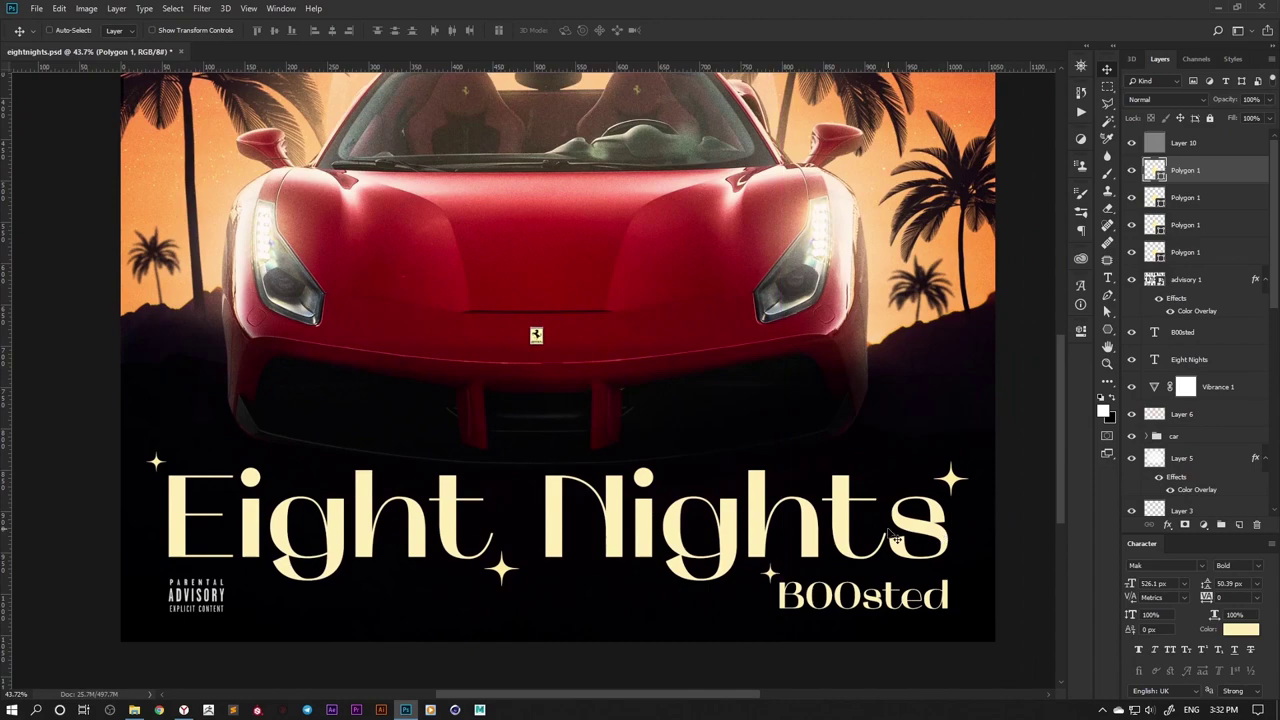
key(ctrl+0)
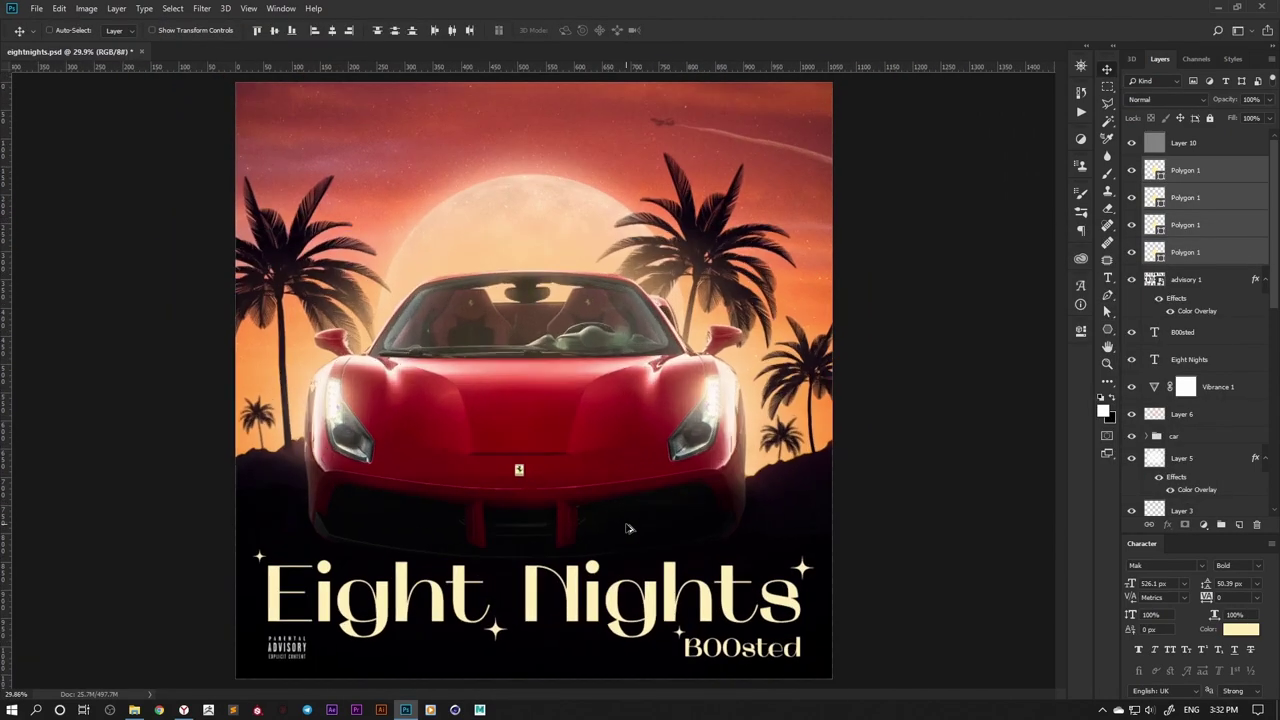
scroll(627, 528, up, 2)
scroll(700, 560, down, 1)
Step: Retype the subtitle as lowercase b00sted, add one more sparkle near the title, and save
key(t)
click(818, 595)
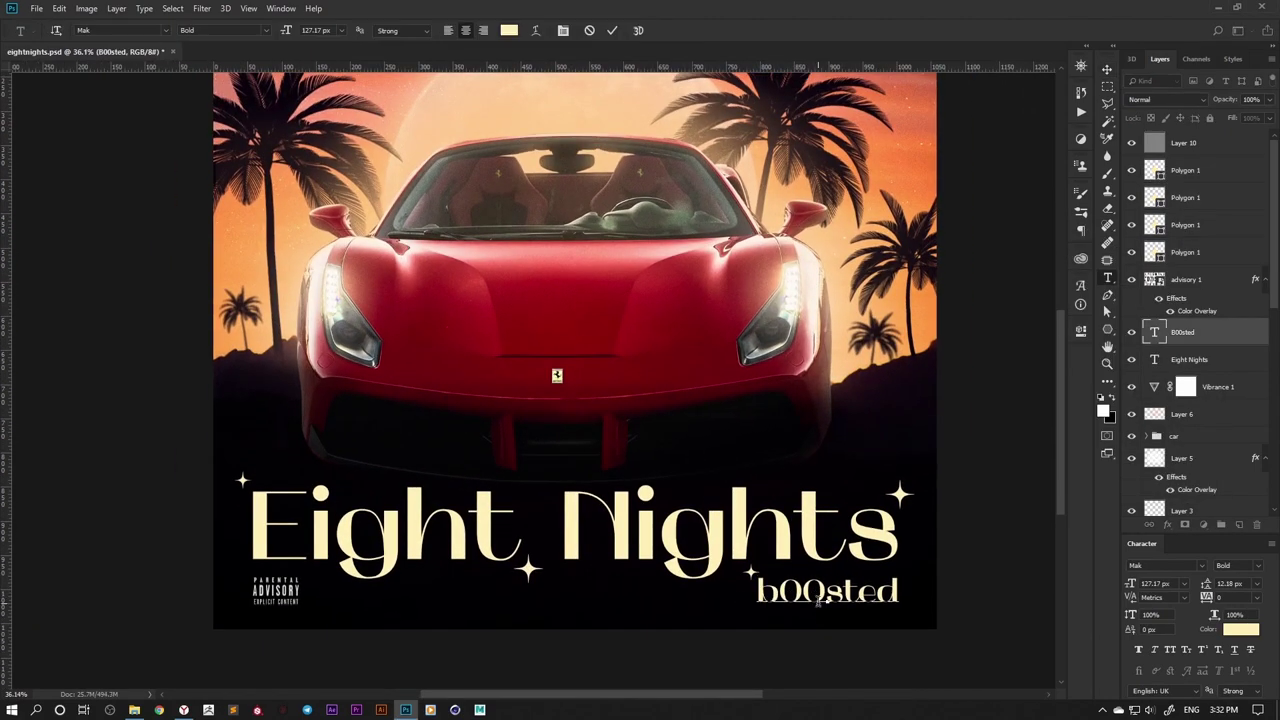
click(1205, 143)
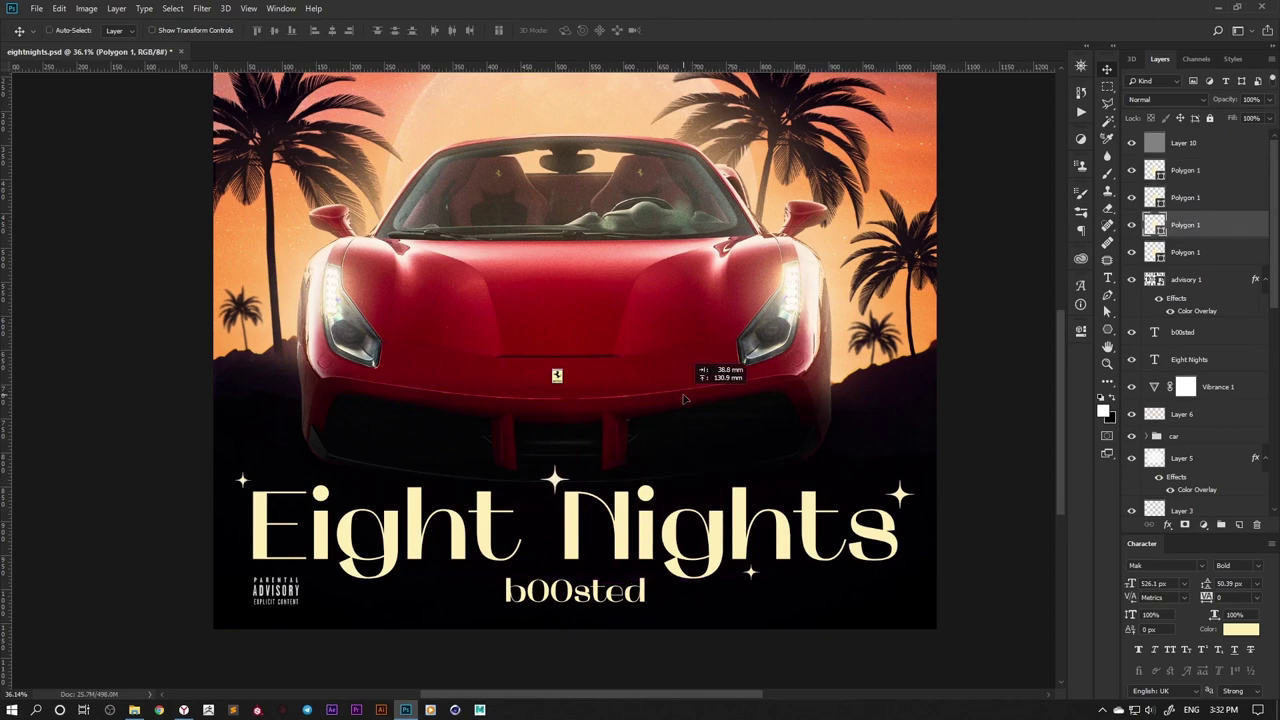
drag(524, 556, 549, 558)
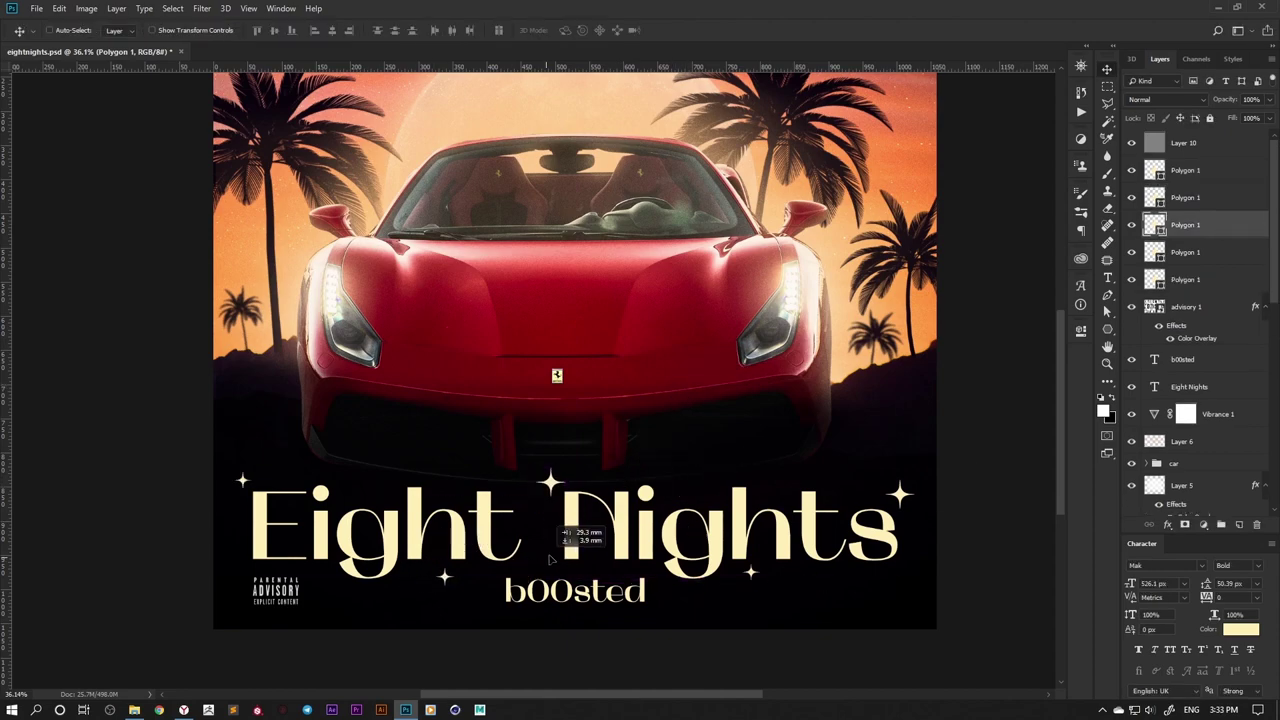
key(ctrl+s)
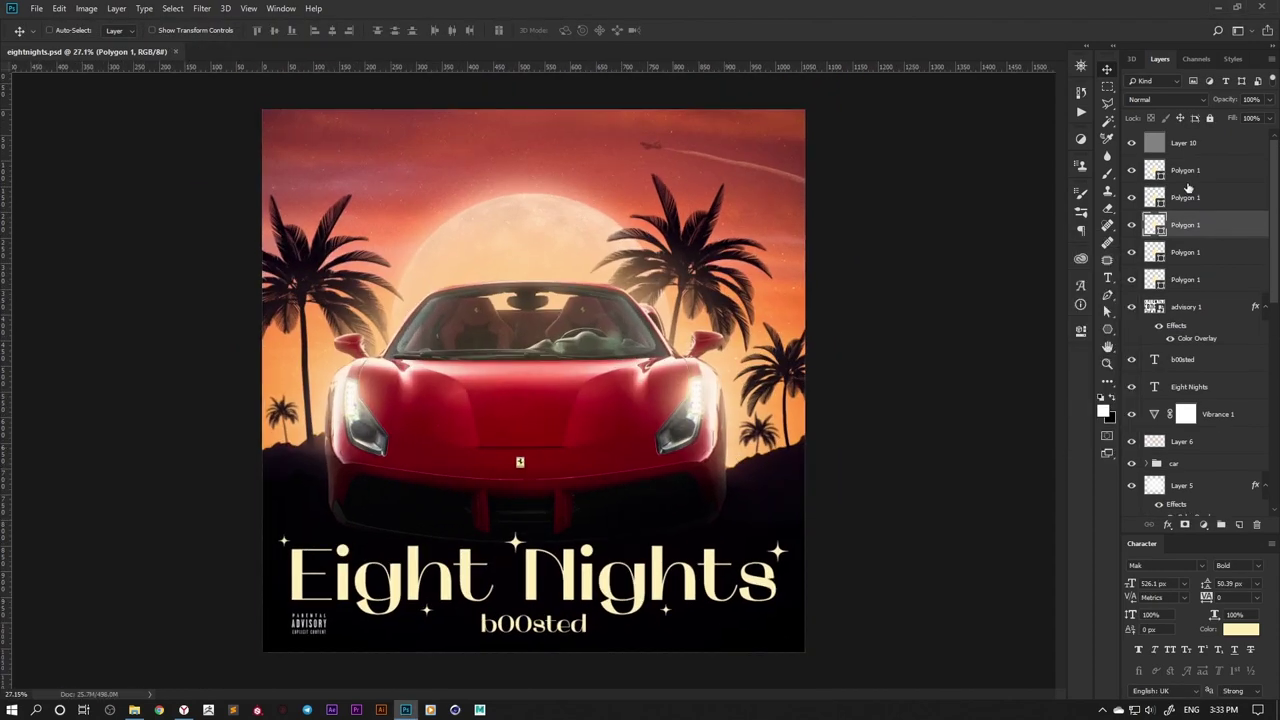
Step: Group the stars, logo and subtitle layers into a hidden Group 1
shift+click(1182, 359)
key(ctrl+g)
click(1131, 192)
click(1189, 170)
key(ctrl+t)
Step: Shrink the Eight Nights title and make a lower copy in Halbrein font with gold colour
drag(606, 549, 665, 518)
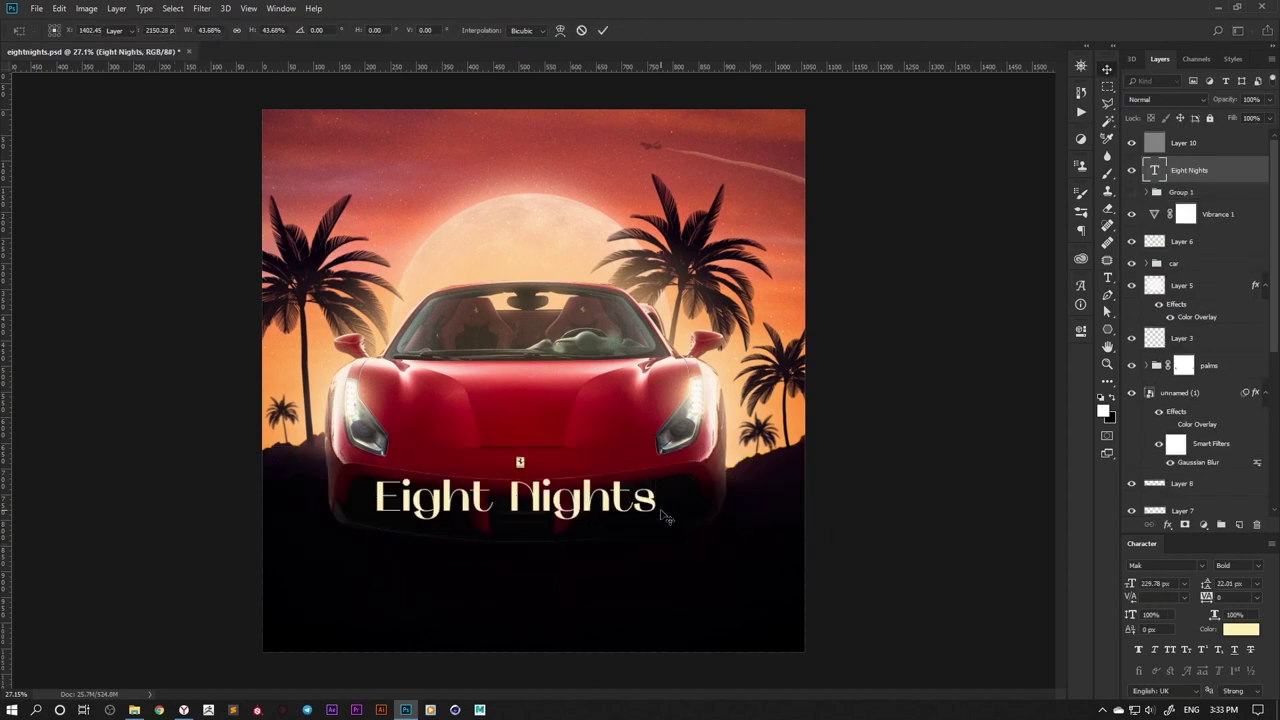
drag(500, 455, 500, 467)
scroll(500, 467, up, 2)
click(1201, 565)
click(1180, 619)
click(1240, 629)
click(1055, 296)
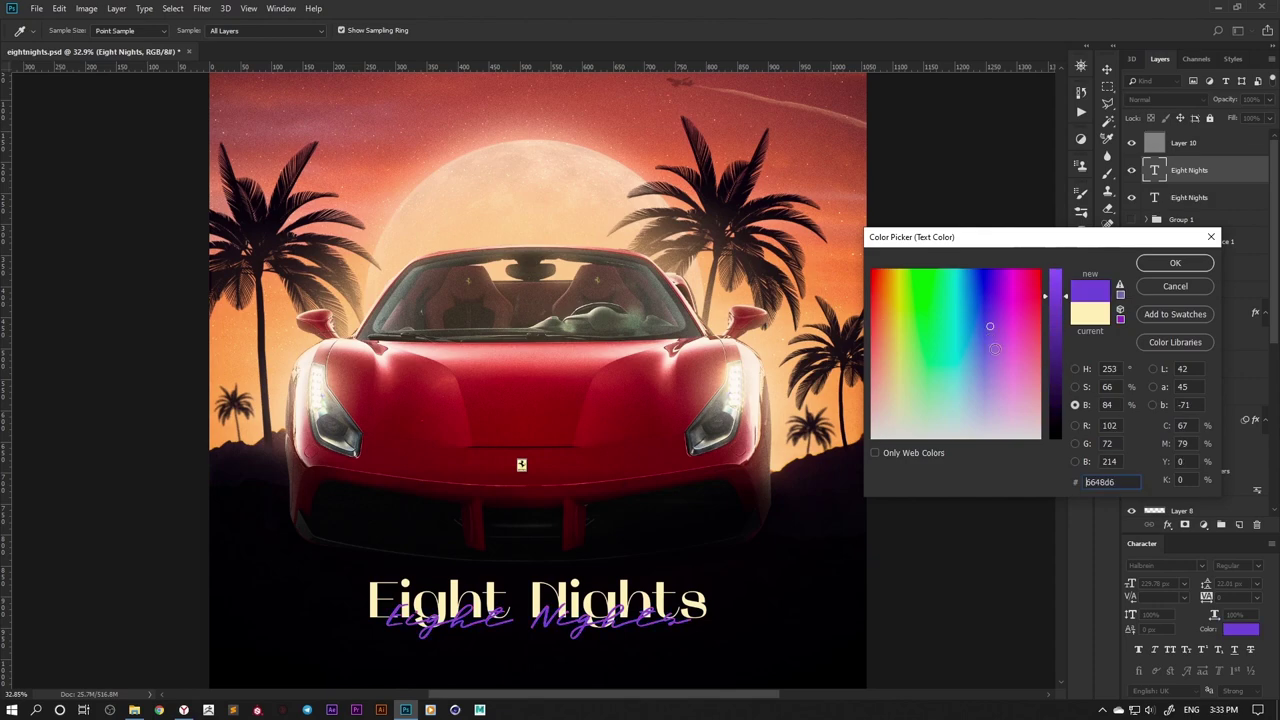
key(Return)
Step: Add a large boosted text across the bottom and reposition the script and serif Eight Nights titles
scroll(594, 634, up, 2)
scroll(657, 434, down, 2)
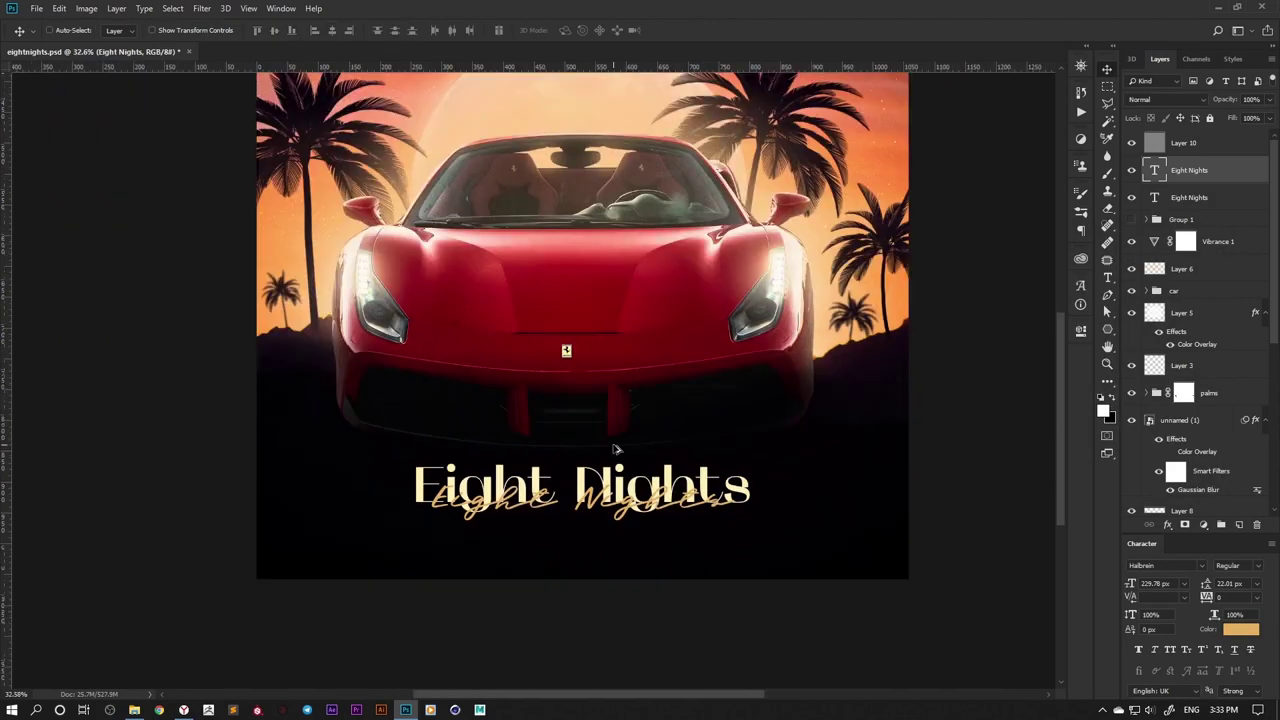
scroll(843, 456, up, 1)
drag(843, 456, 843, 546)
key(t)
drag(705, 549, 922, 450)
key(alt+Tab)
key(Return)
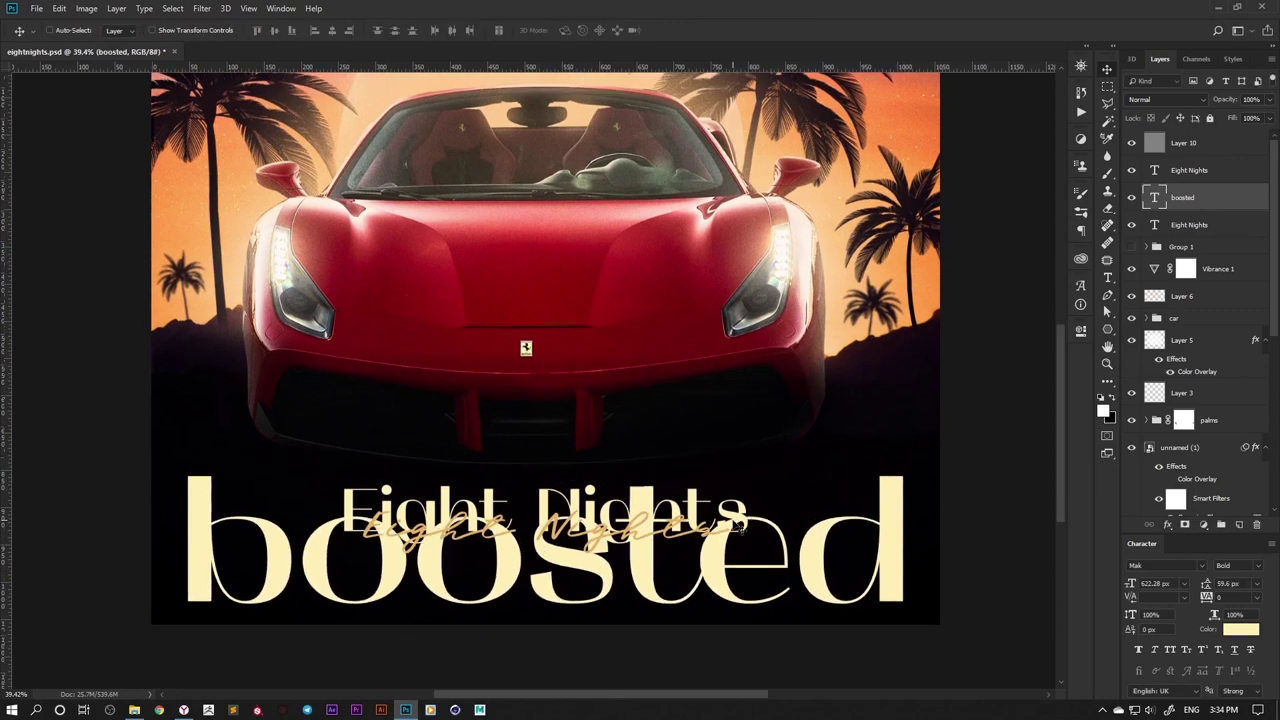
drag(600, 520, 606, 440)
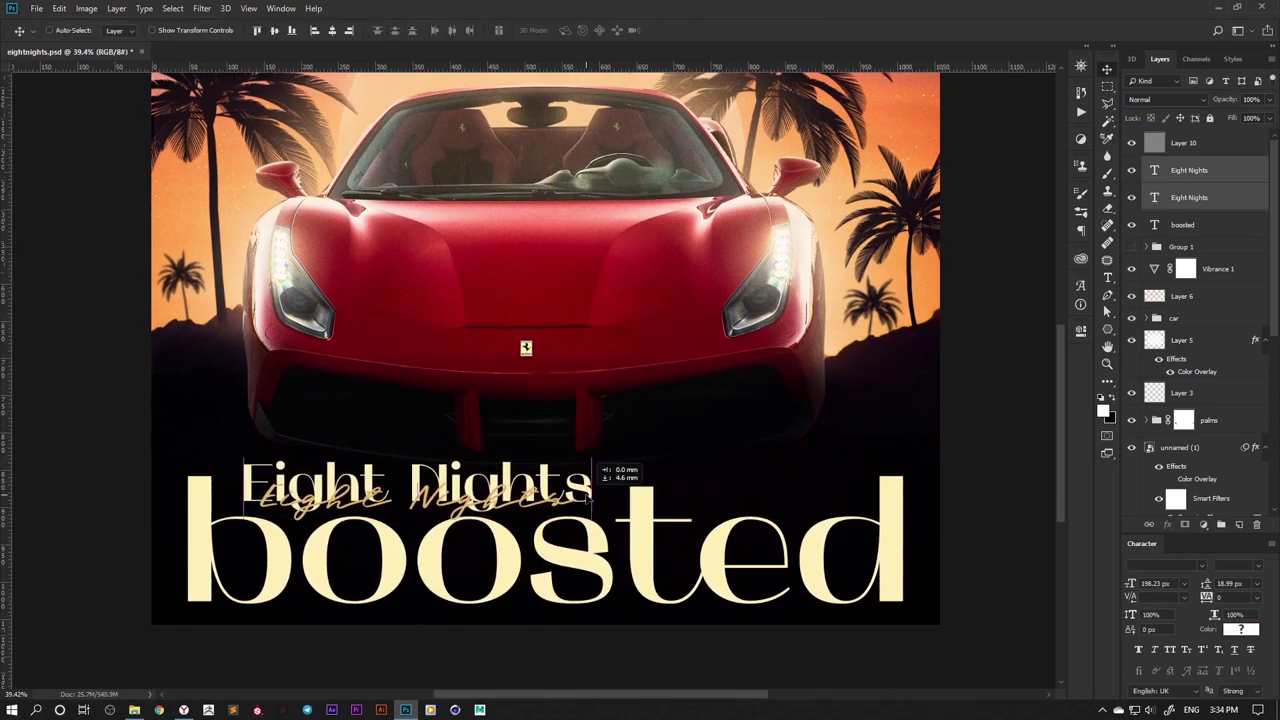
key(alt+Tab)
drag(522, 562, 510, 562)
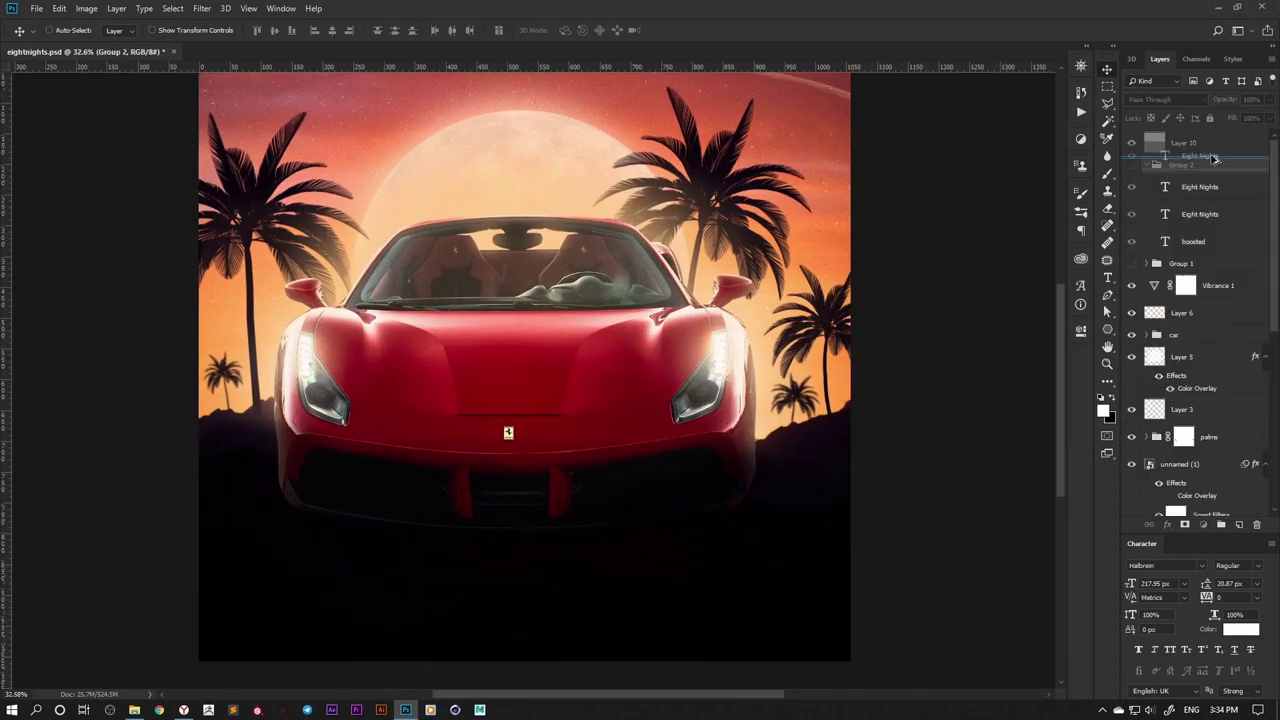
Step: Pull an Eight Nights layer out of the group, set it in Thander font, and enlarge it
drag(1207, 158, 1200, 168)
click(1201, 565)
scroll(1220, 663, down, 5)
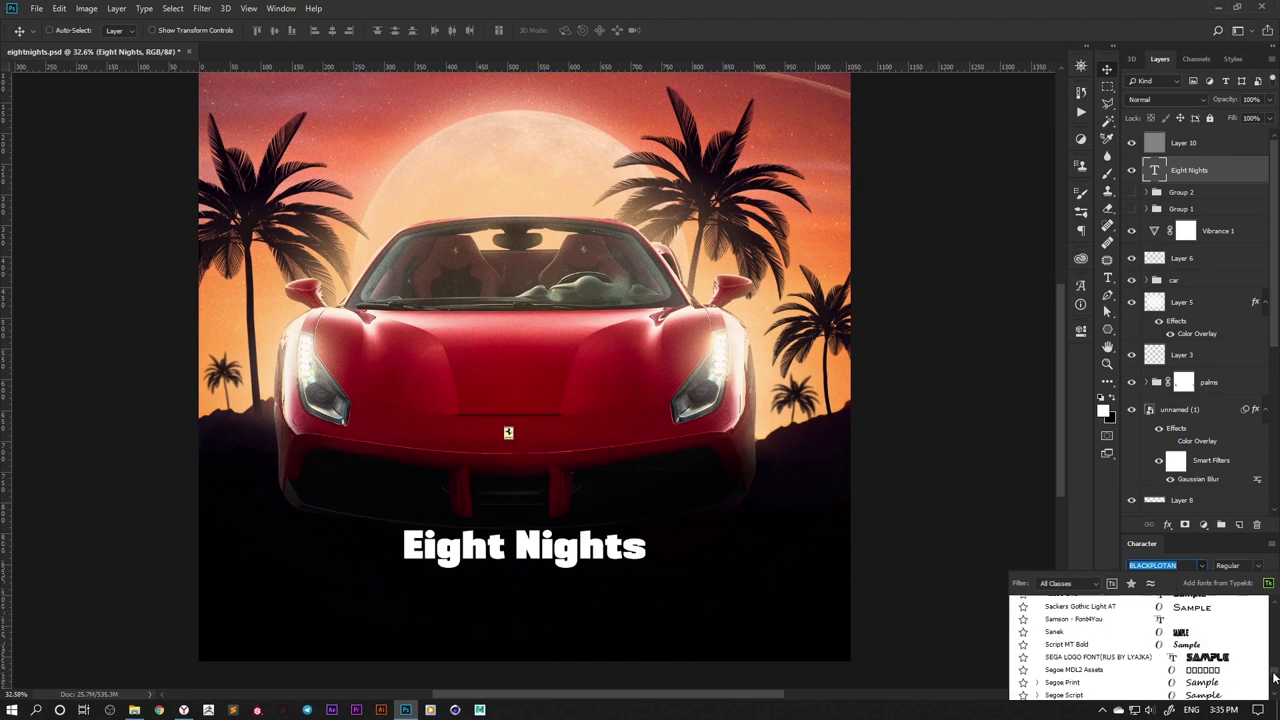
scroll(1204, 664, up, 2)
scroll(1205, 660, up, 2)
scroll(1206, 656, up, 2)
scroll(1208, 650, up, 2)
scroll(1204, 651, up, 2)
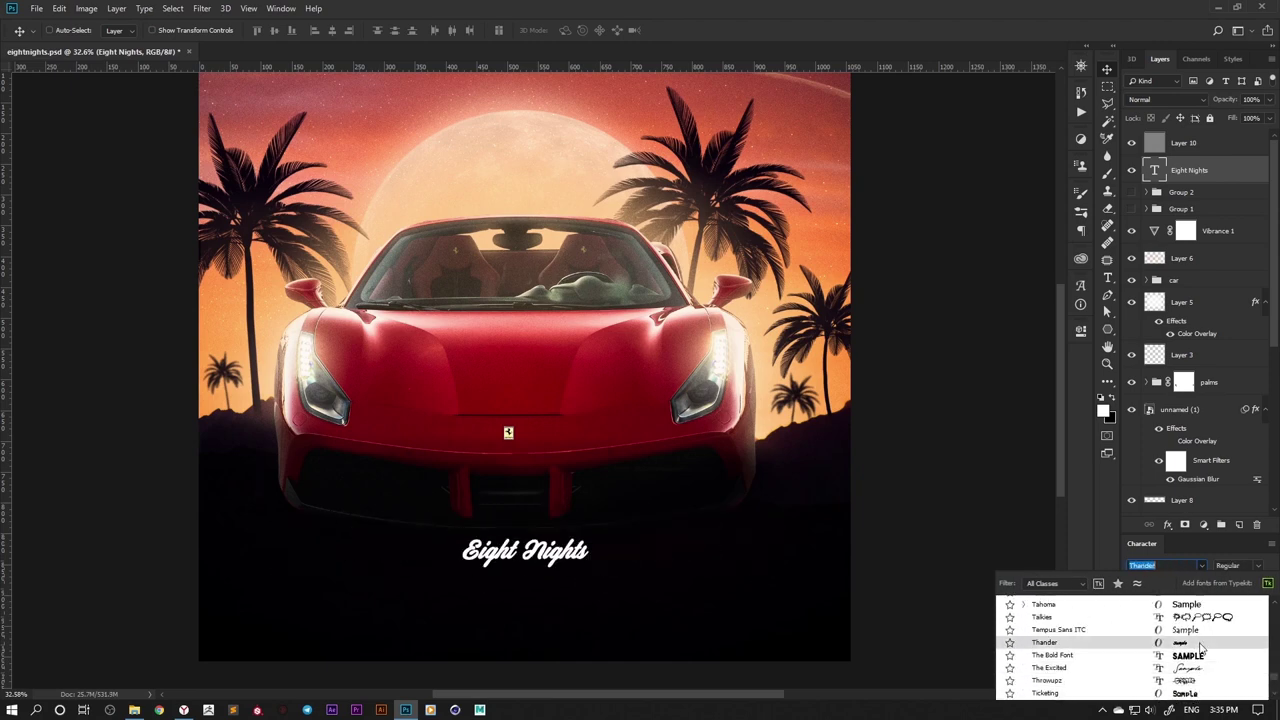
click(1200, 648)
key(ctrl+t)
drag(590, 550, 757, 548)
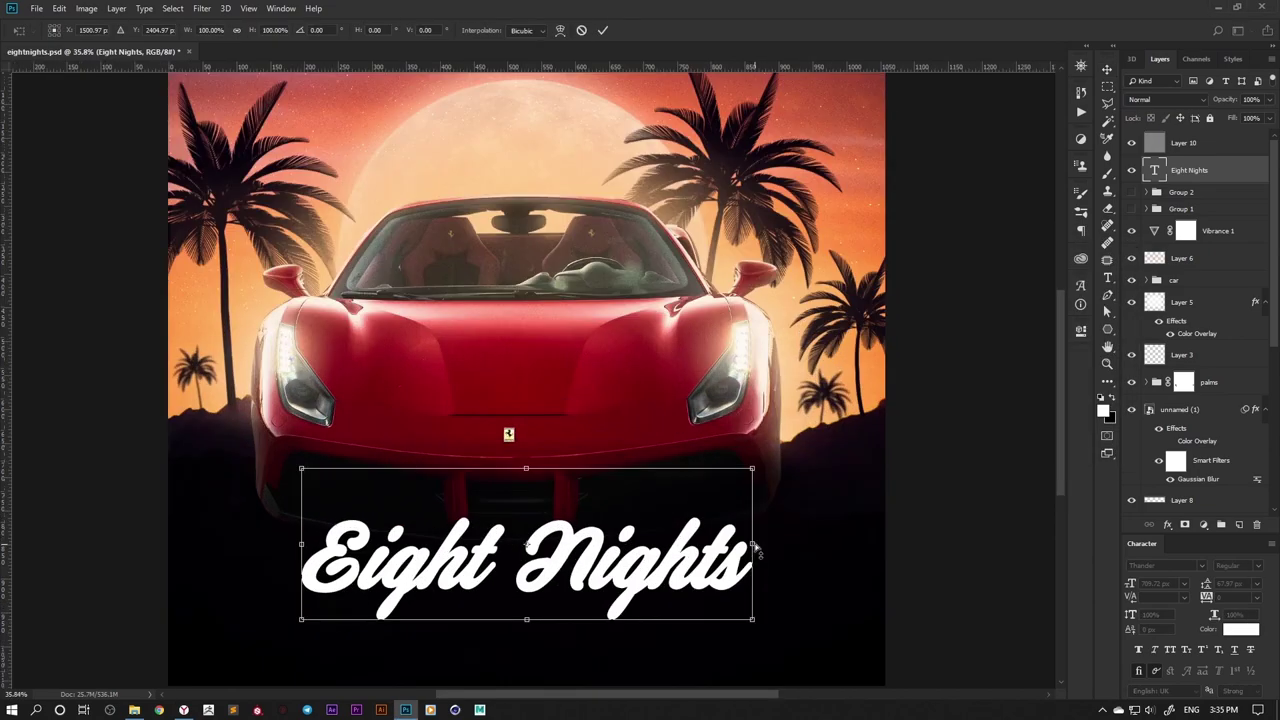
key(Return)
Step: Duplicate the title, retype the copy as boosted, and place it beneath Eight Nights
key(ctrl+j)
double_click(577, 603)
key(Return)
text(boosted)
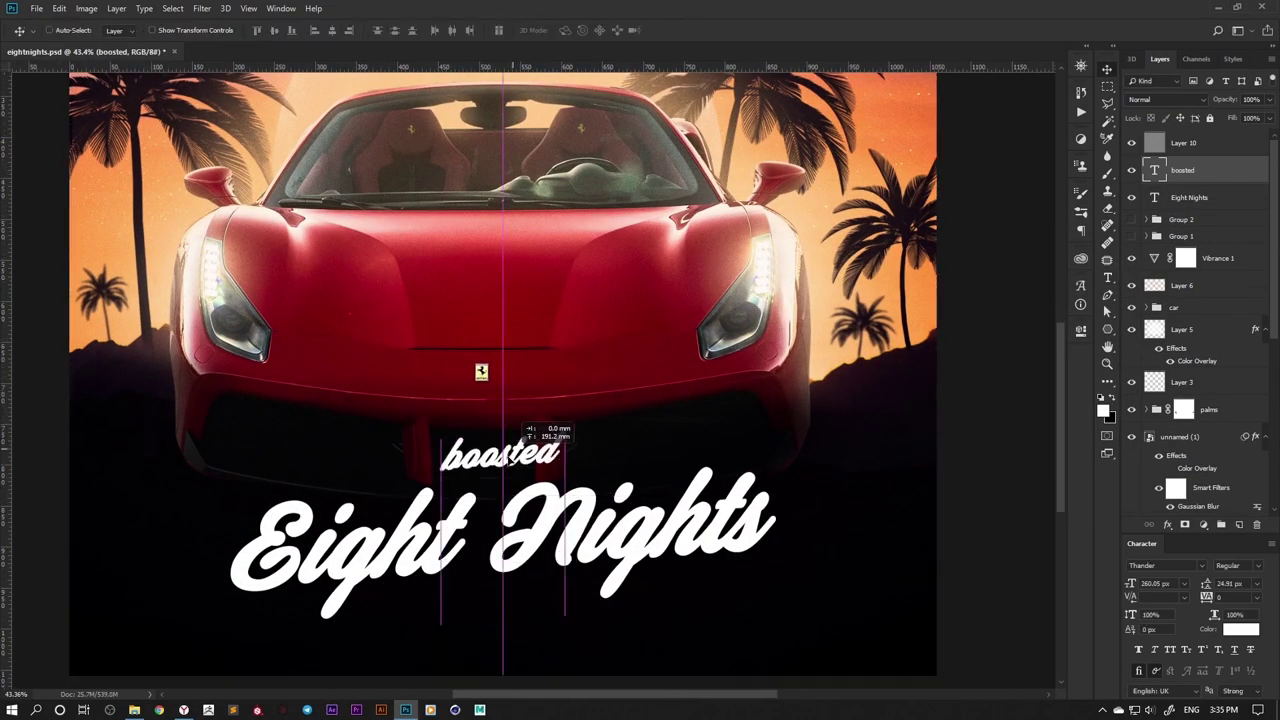
drag(520, 440, 565, 555)
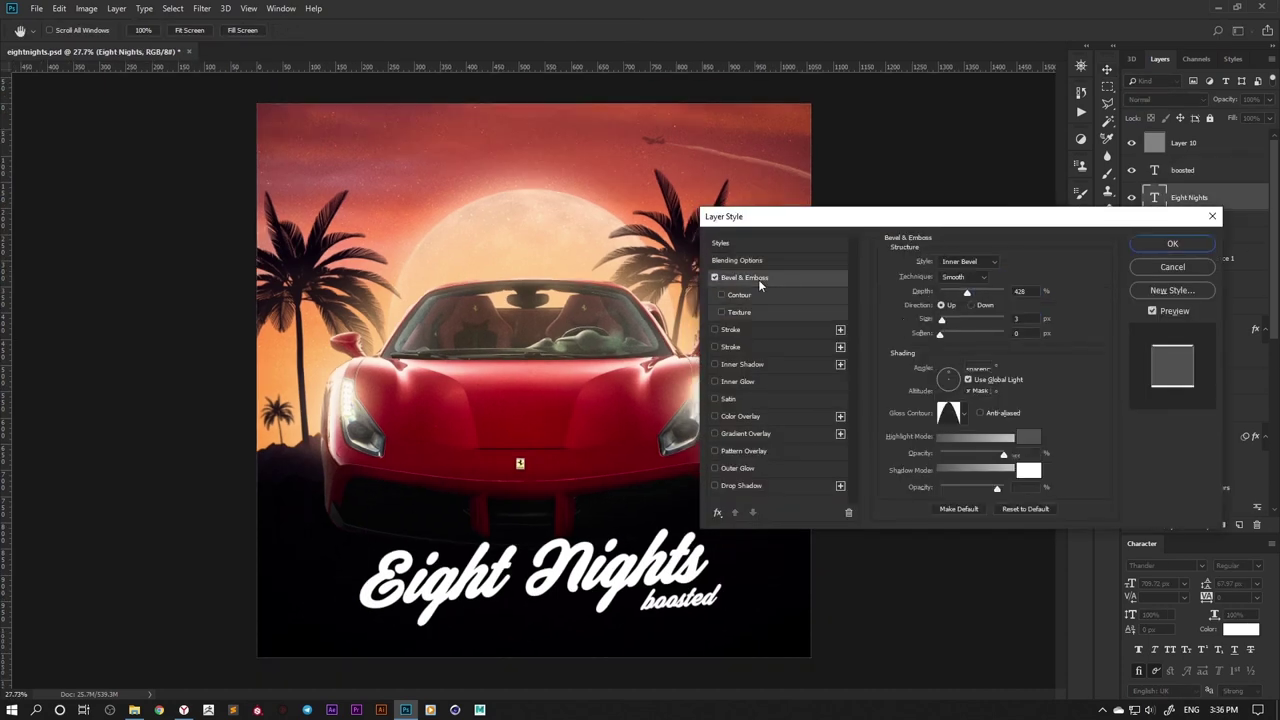
Step: Set the Bevel & Emboss highlight colour to crimson and configure the red-orange Gradient Overlay
text(9fe07b)
drag(1059, 300, 1058, 290)
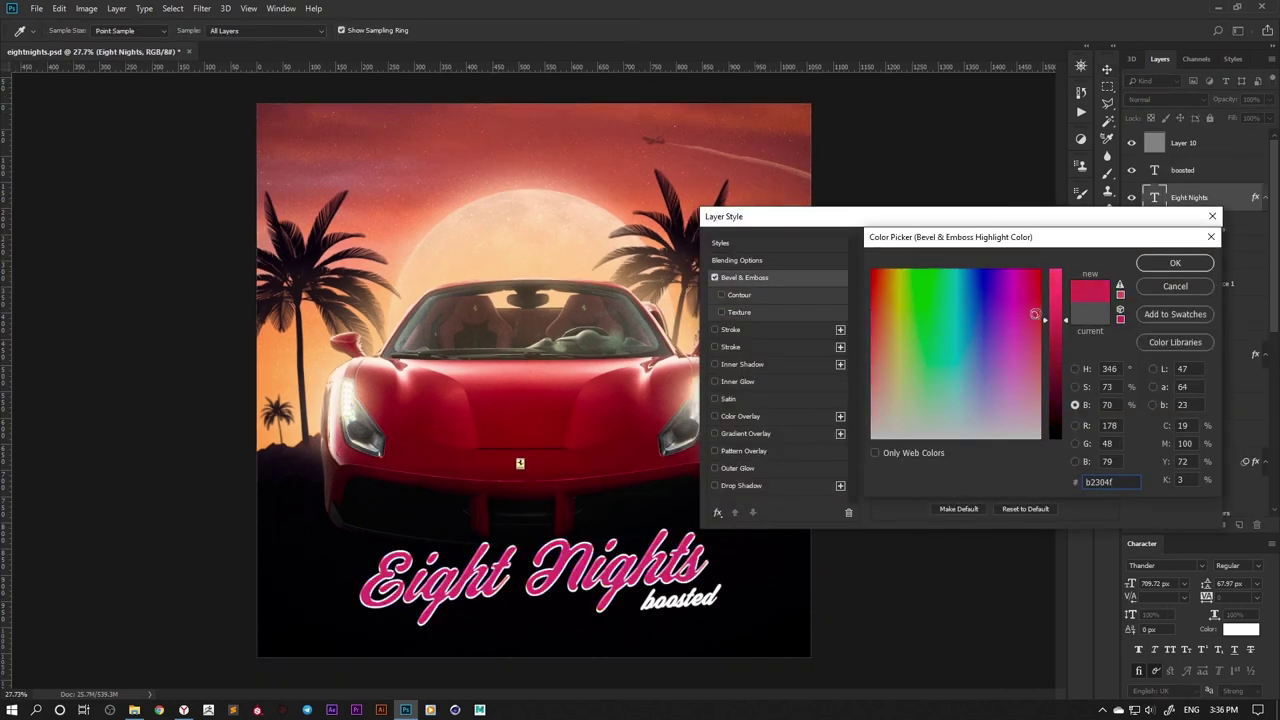
key(Return)
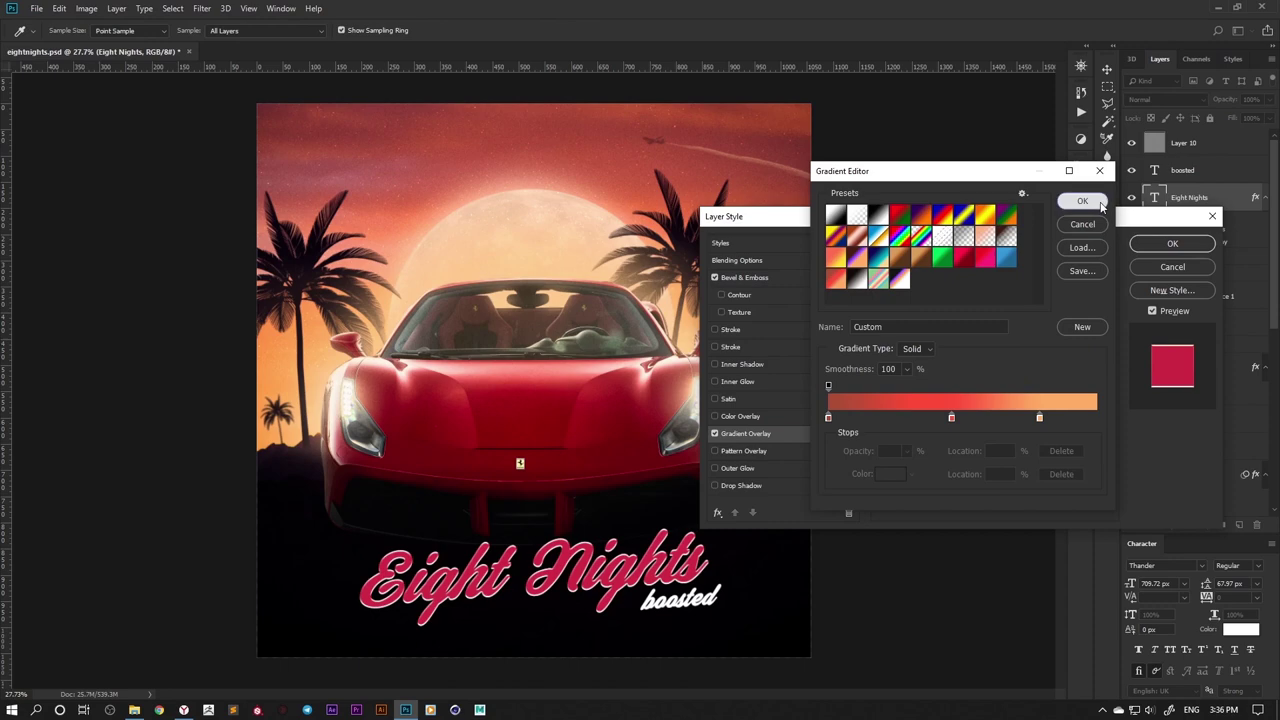
click(967, 292)
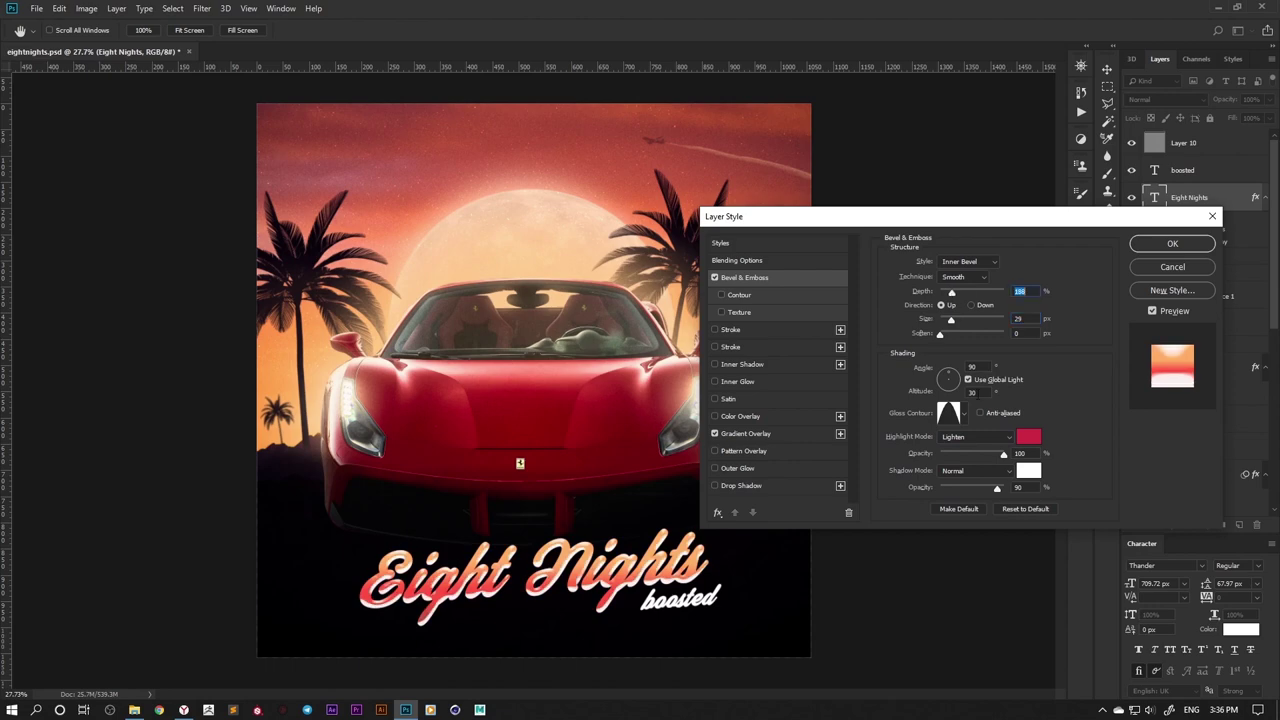
Step: Give the bevel a peach shadow, add Inner Shadow and Satin distance 14, then raise the title
click(1028, 470)
click(912, 276)
click(1168, 249)
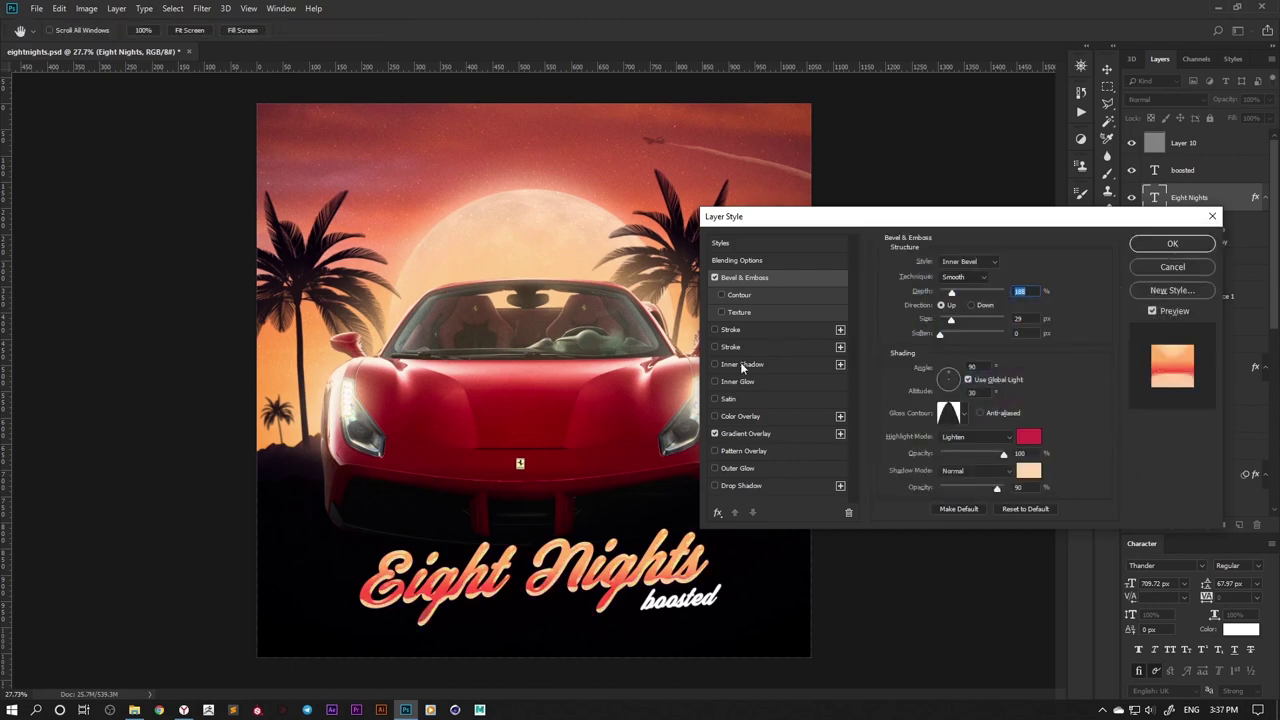
click(742, 364)
click(728, 398)
drag(945, 325, 942, 325)
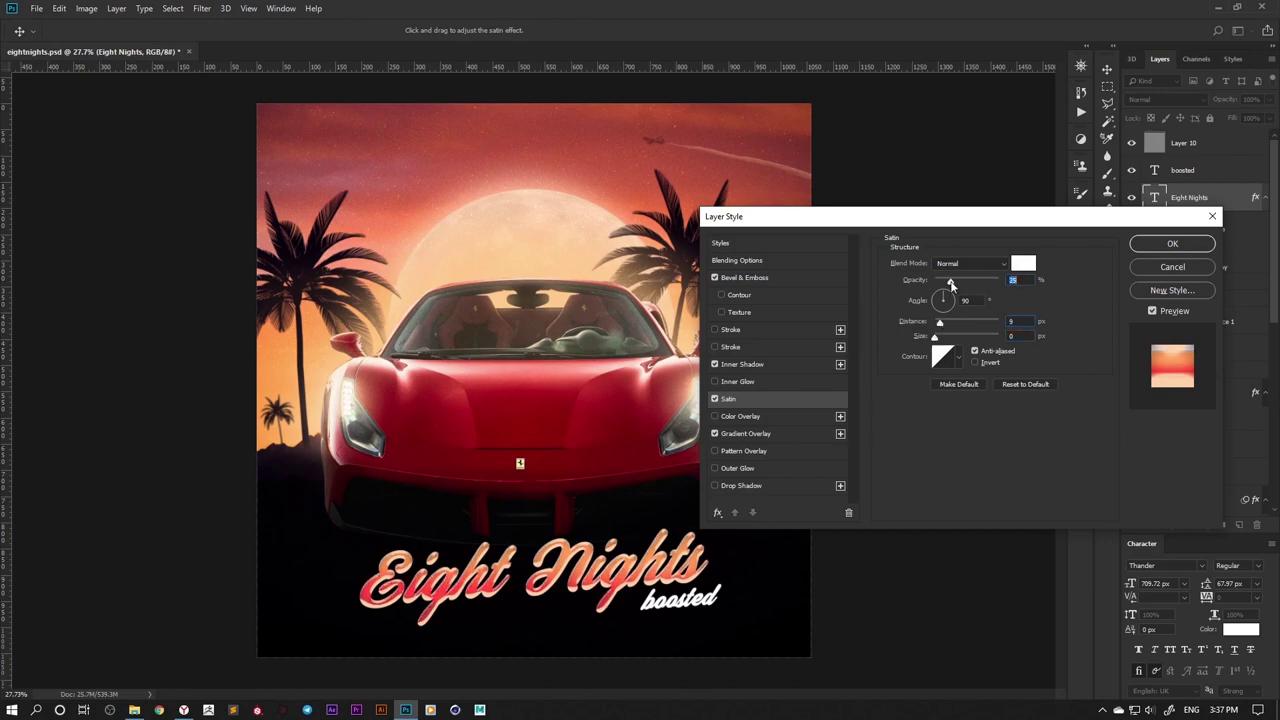
key(Return)
drag(541, 465, 541, 440)
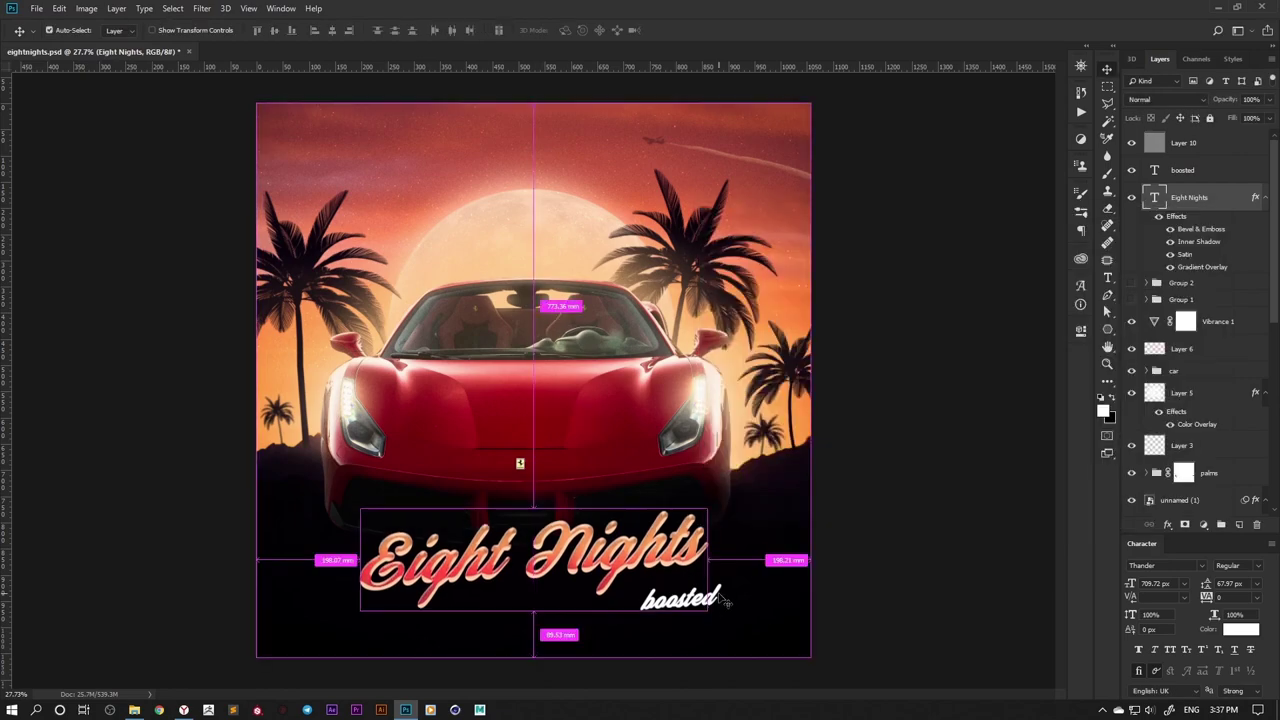
Step: Bring the advisory logo and sparkle stars out of the hidden group and reposition a sparkle
alt+scroll(727, 601, up, 2)
click(1182, 170)
scroll(1200, 400, down, 1)
drag(1196, 458, 1208, 280)
drag(1180, 352, 1205, 320)
drag(751, 476, 523, 530)
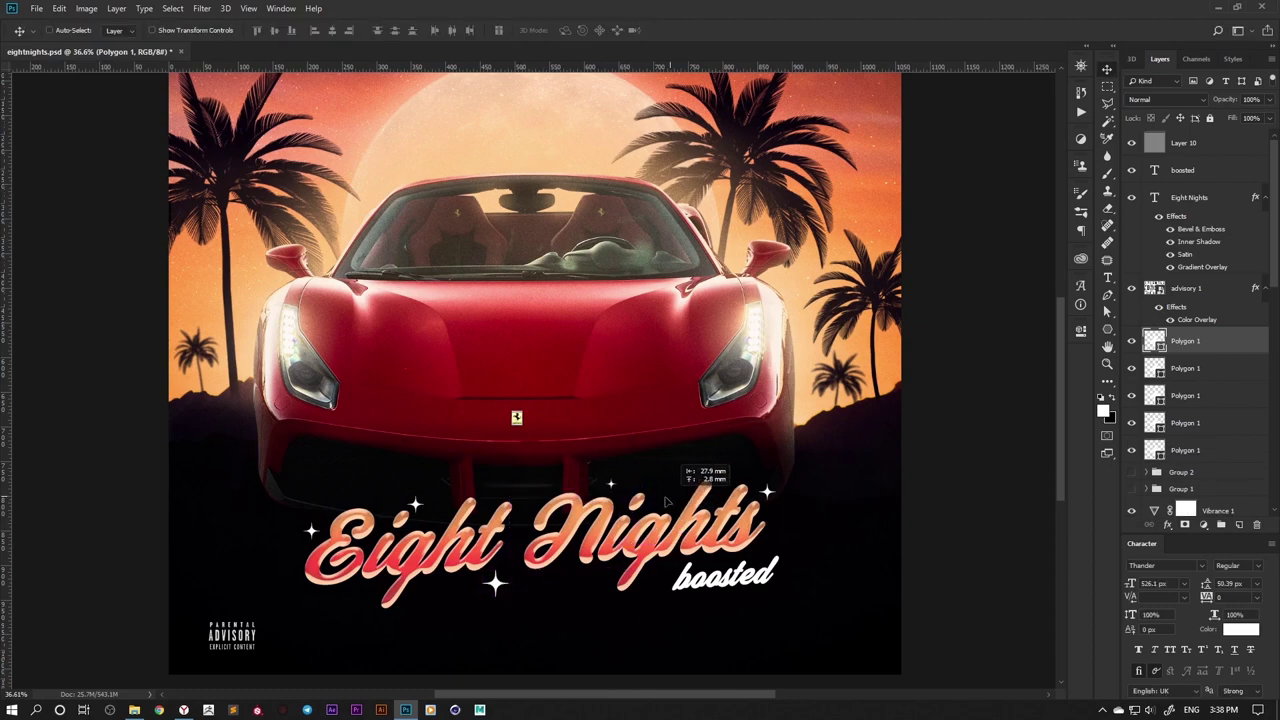
Step: Resize the Parental Advisory logo
alt+scroll(665, 502, down, 2)
alt+scroll(665, 502, down, 1)
ctrl+click(326, 608)
alt+scroll(540, 610, up, 3)
key(ctrl+t)
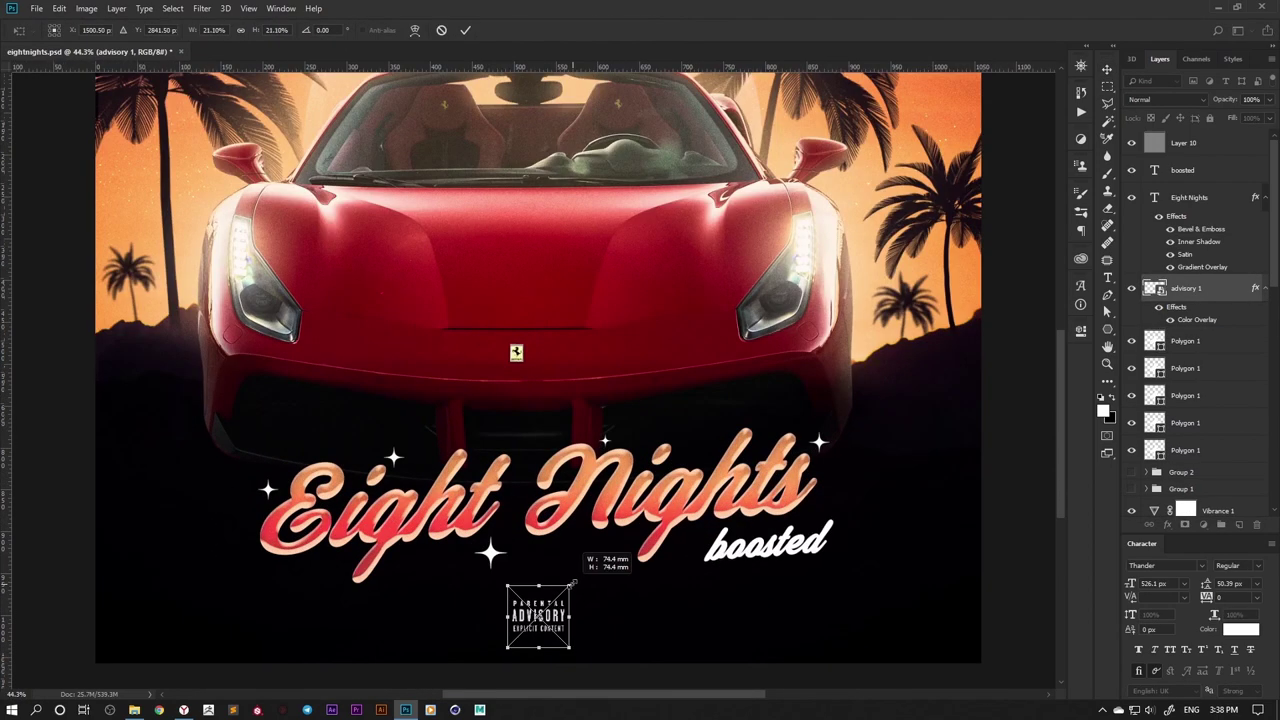
key(Return)
key(ctrl+0)
Step: Add a purple-to-orange Gradient Map adjustment and choose its blend mode
click(1204, 524)
click(983, 373)
click(1080, 200)
scroll(1183, 98, down, 4)
scroll(1183, 98, down, 5)
scroll(1183, 98, down, 6)
scroll(1183, 98, down, 2)
scroll(1183, 98, down, 8)
scroll(1183, 98, down, 2)
scroll(1166, 103, down, 2)
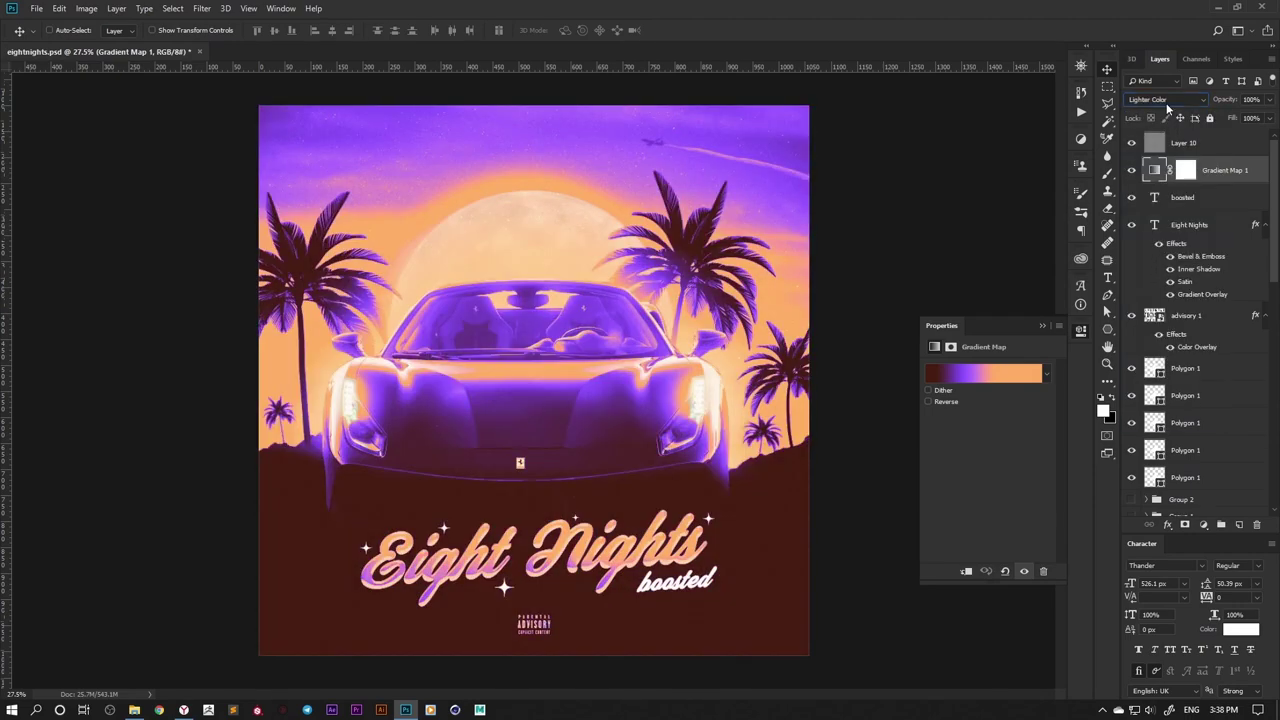
Step: Delete the Gradient Map and add a Curves adjustment with raised midtones
scroll(1166, 103, down, 1)
click(1043, 571)
click(1204, 524)
click(1165, 354)
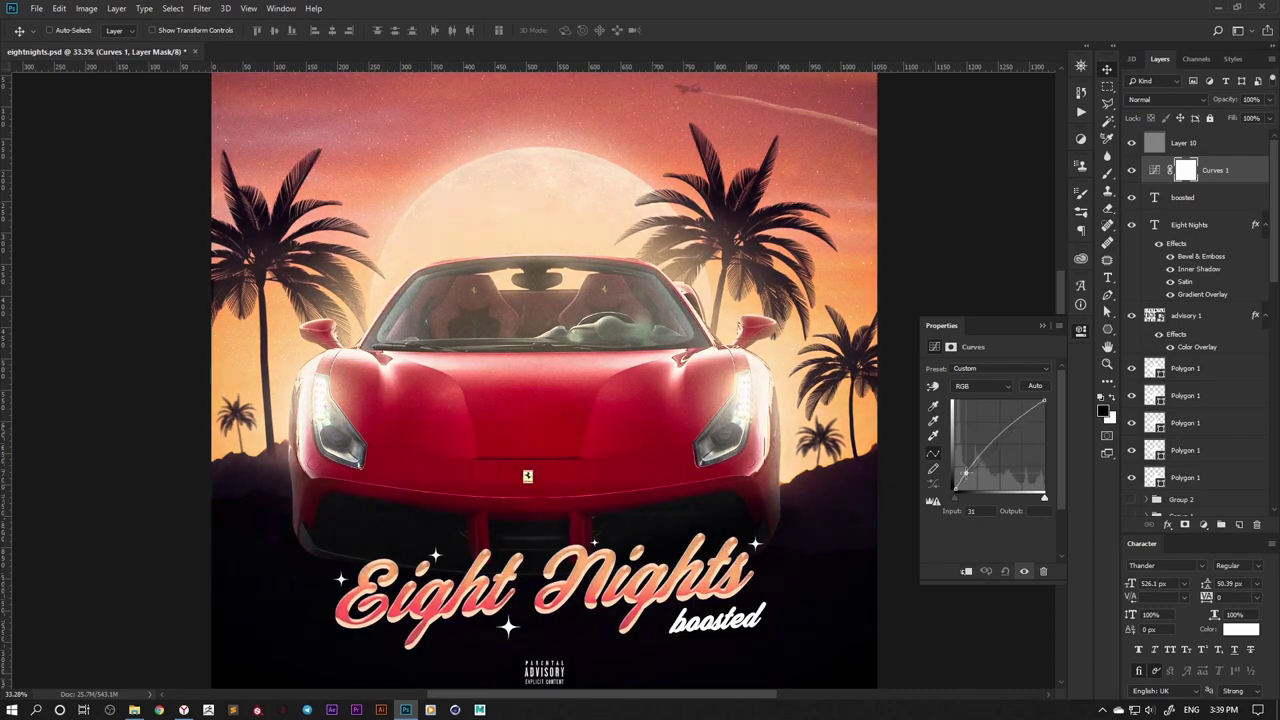
drag(1006, 439, 1007, 428)
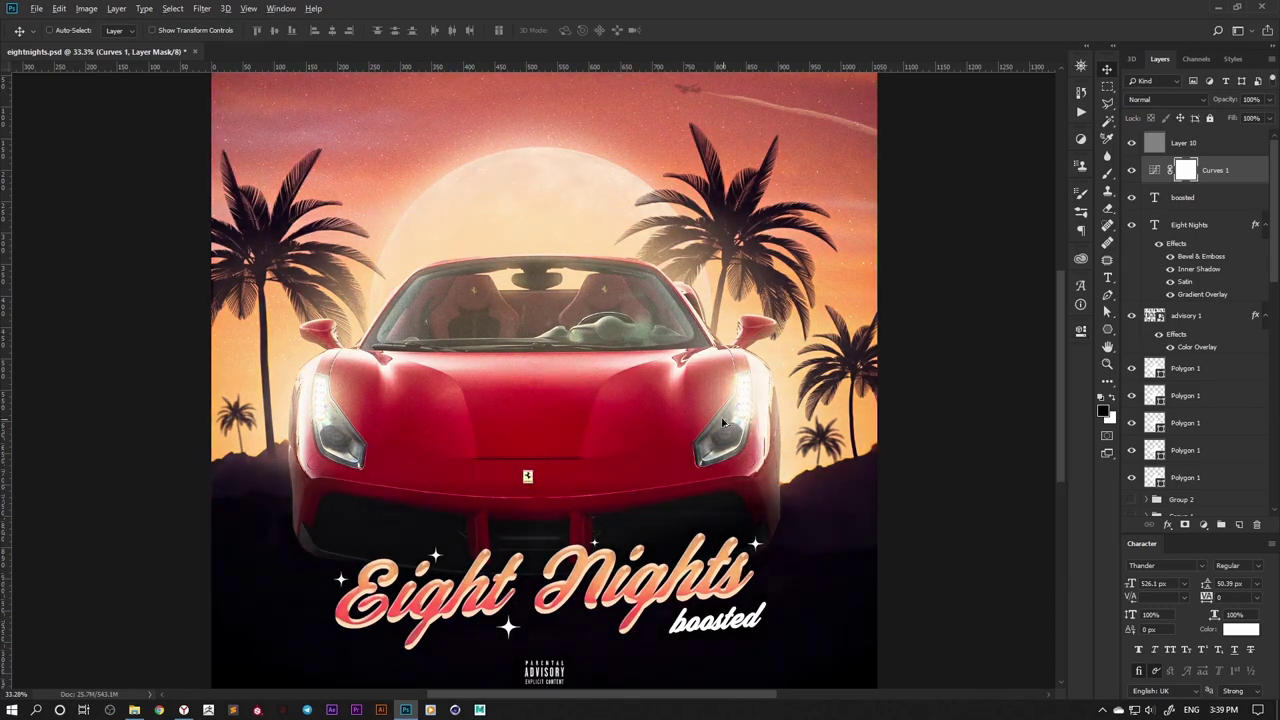
scroll(1023, 337, down, 2)
Step: Pull the Curves shadow point down for contrast, then select the 2021 text layer
double_click(1154, 171)
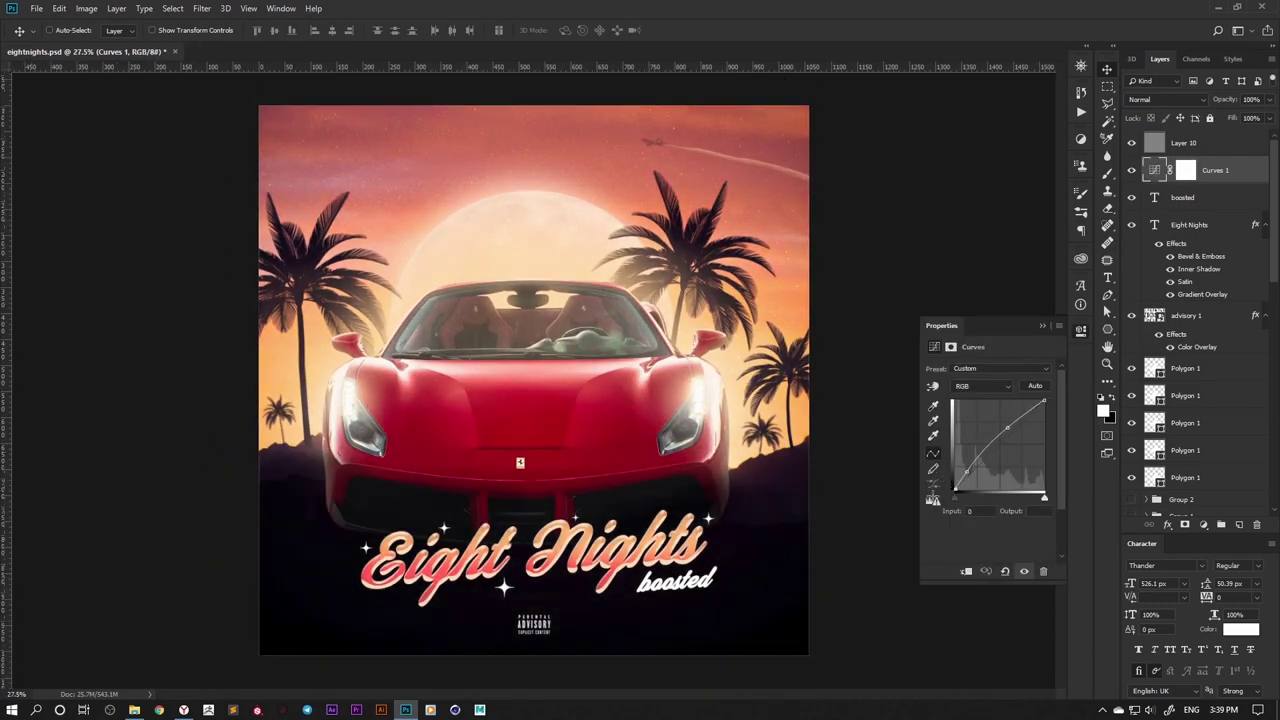
drag(969, 471, 976, 470)
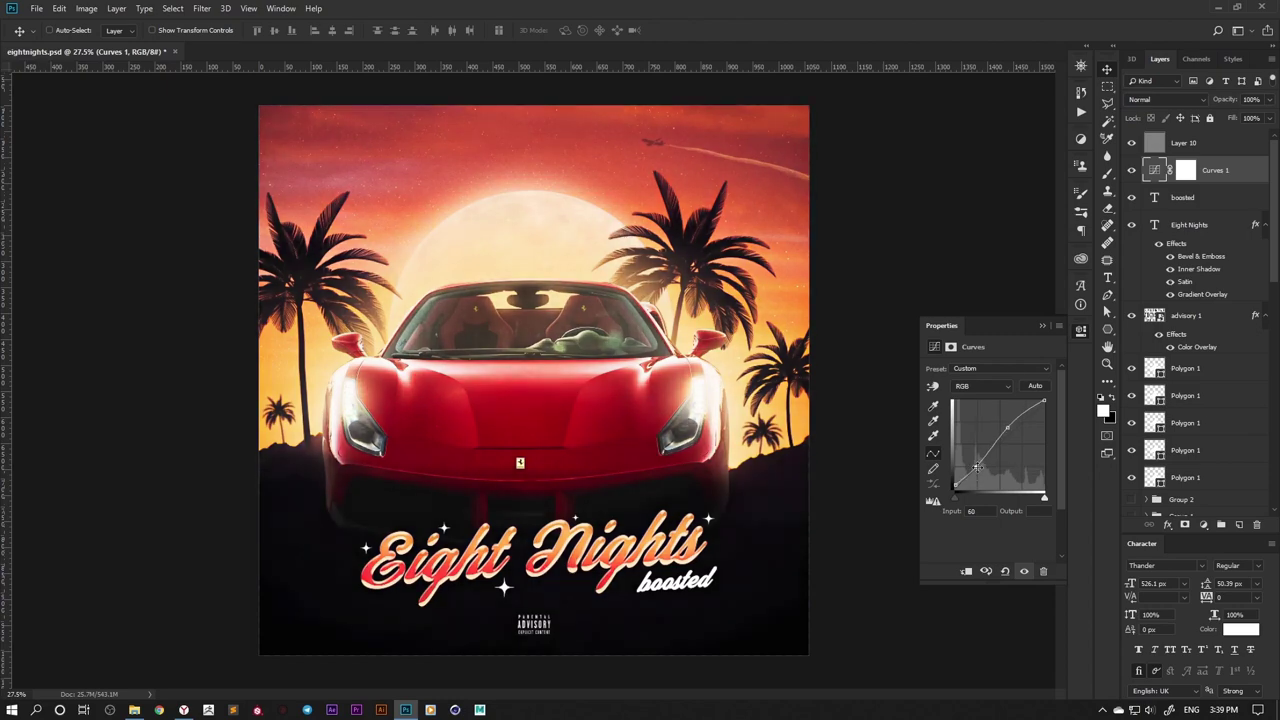
scroll(565, 585, up, 4)
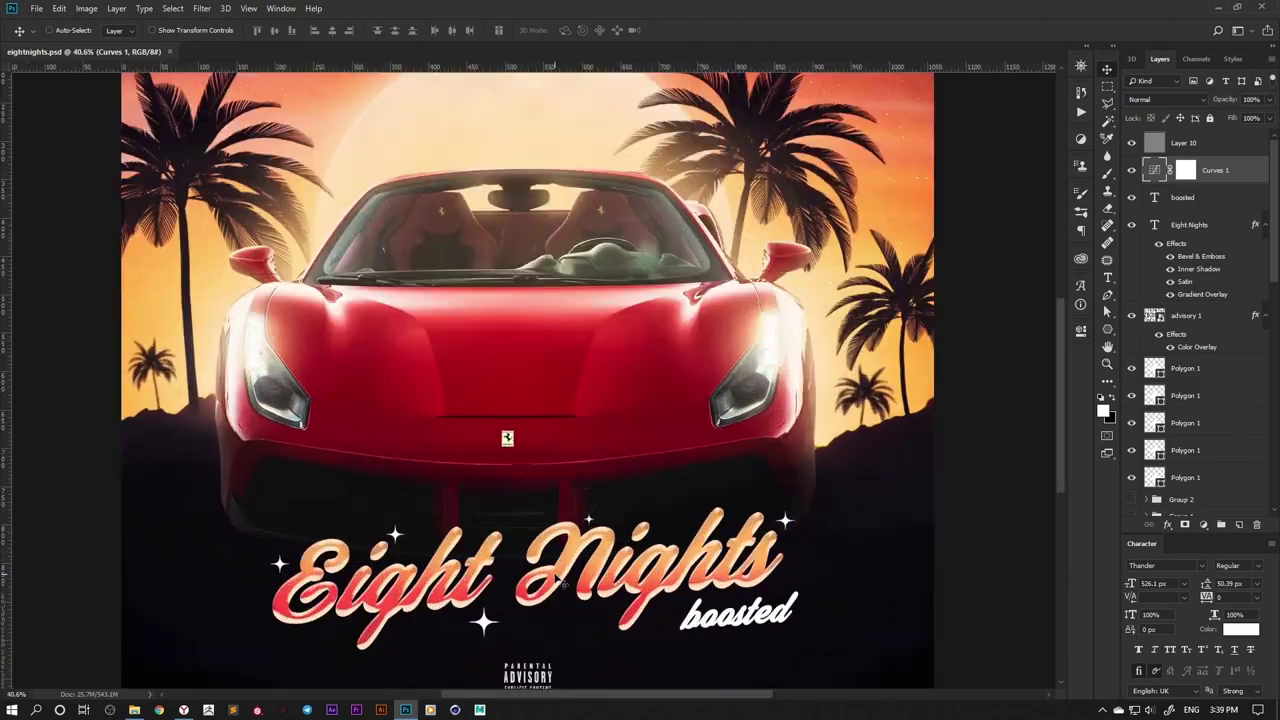
scroll(565, 585, down, 2)
key(t)
click(397, 585)
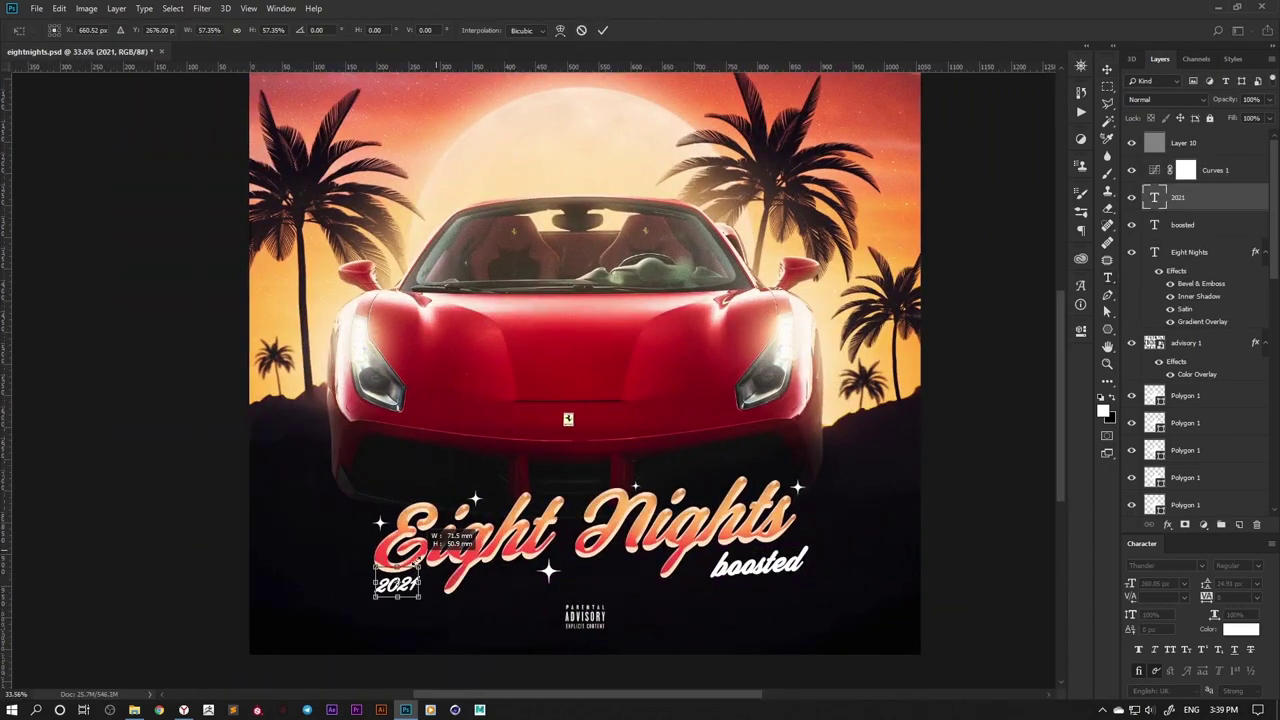
Step: Group the star polygon layers and name the group 'stars'
scroll(481, 577, down, 1)
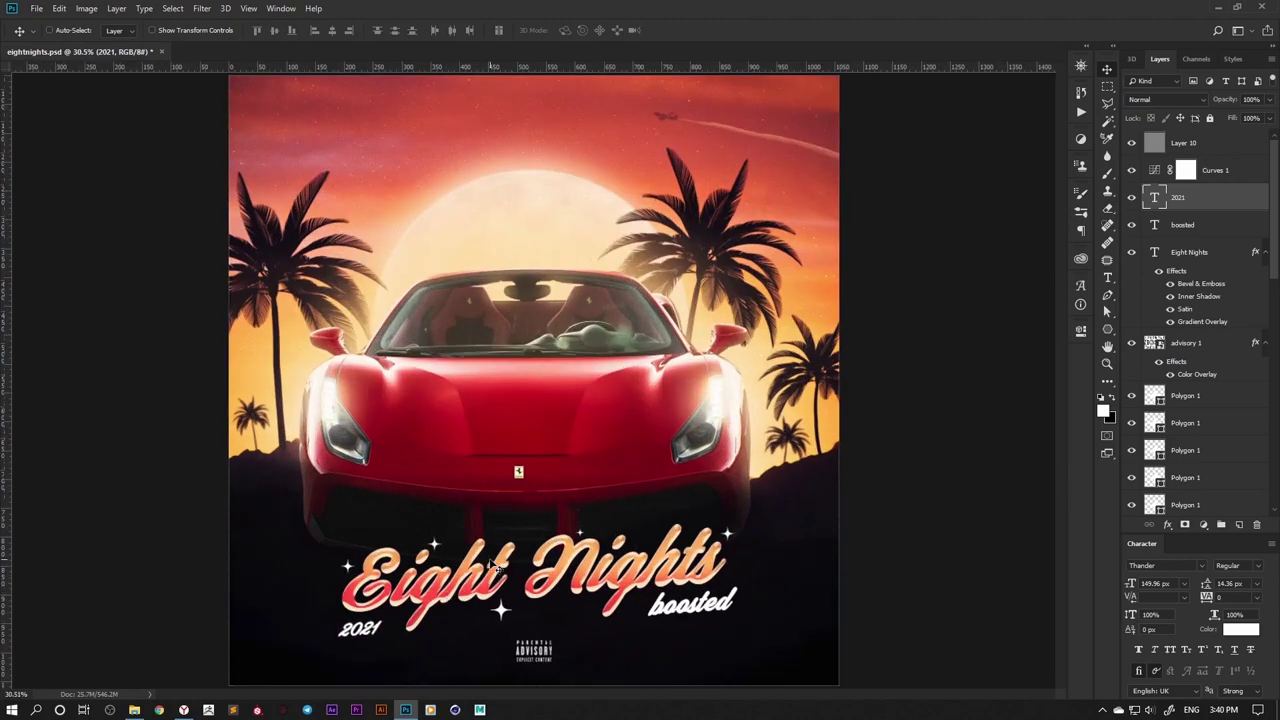
scroll(648, 467, down, 1)
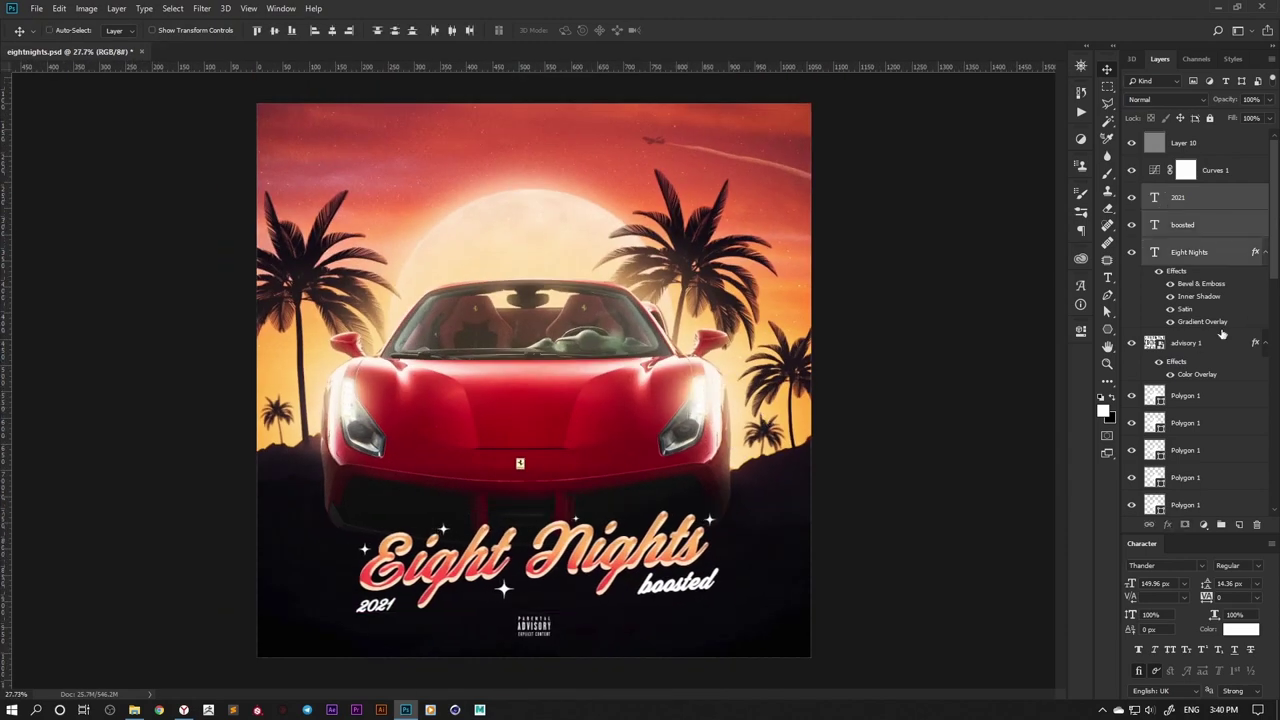
key(ctrl+g)
double_click(1181, 363)
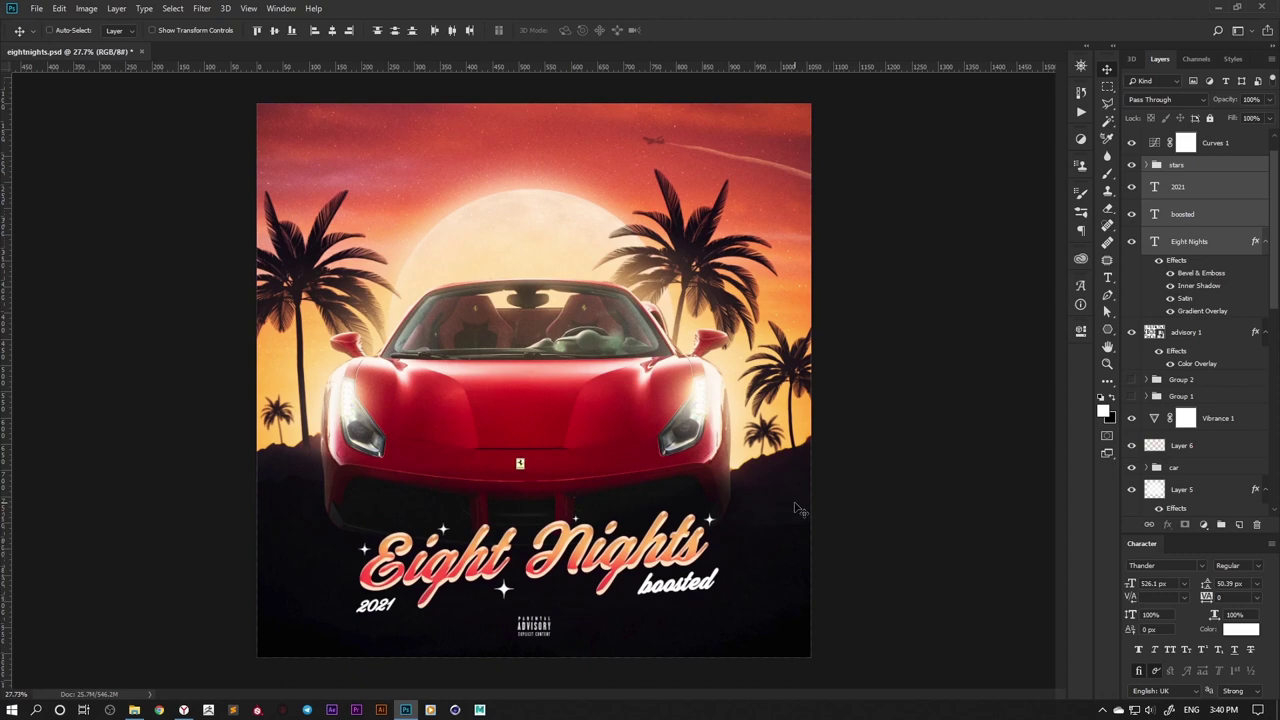
Step: Nudge the car right, then skew it slightly and reposition it with Free Transform
scroll(1215, 300, down, 5)
drag(620, 386, 625, 390)
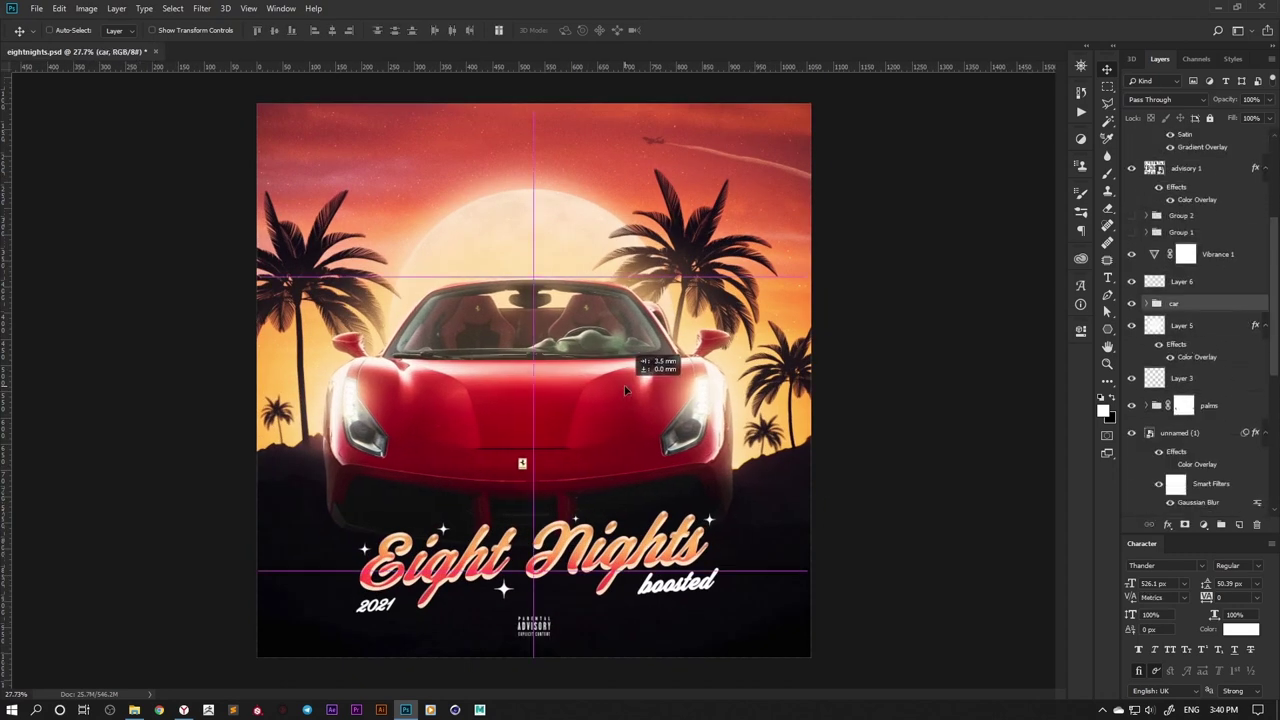
scroll(714, 440, up, 2)
scroll(714, 440, down, 1)
key(ctrl+t)
key(Return)
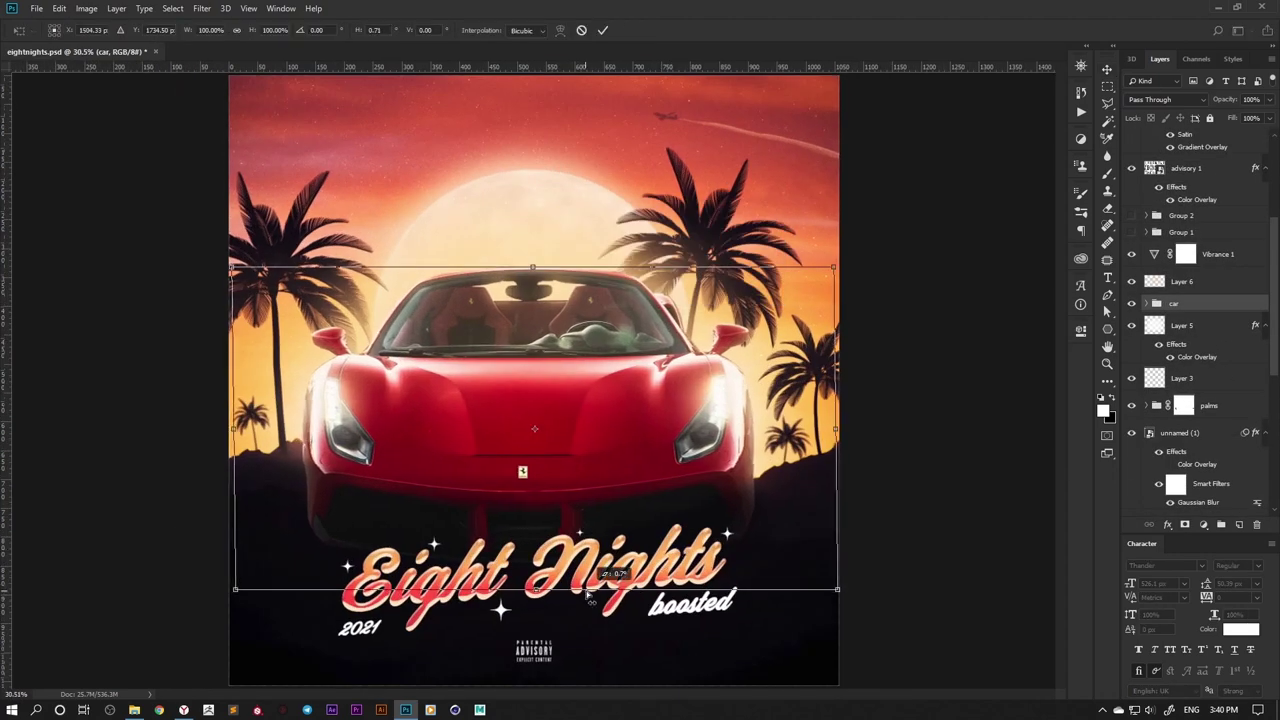
drag(610, 600, 617, 604)
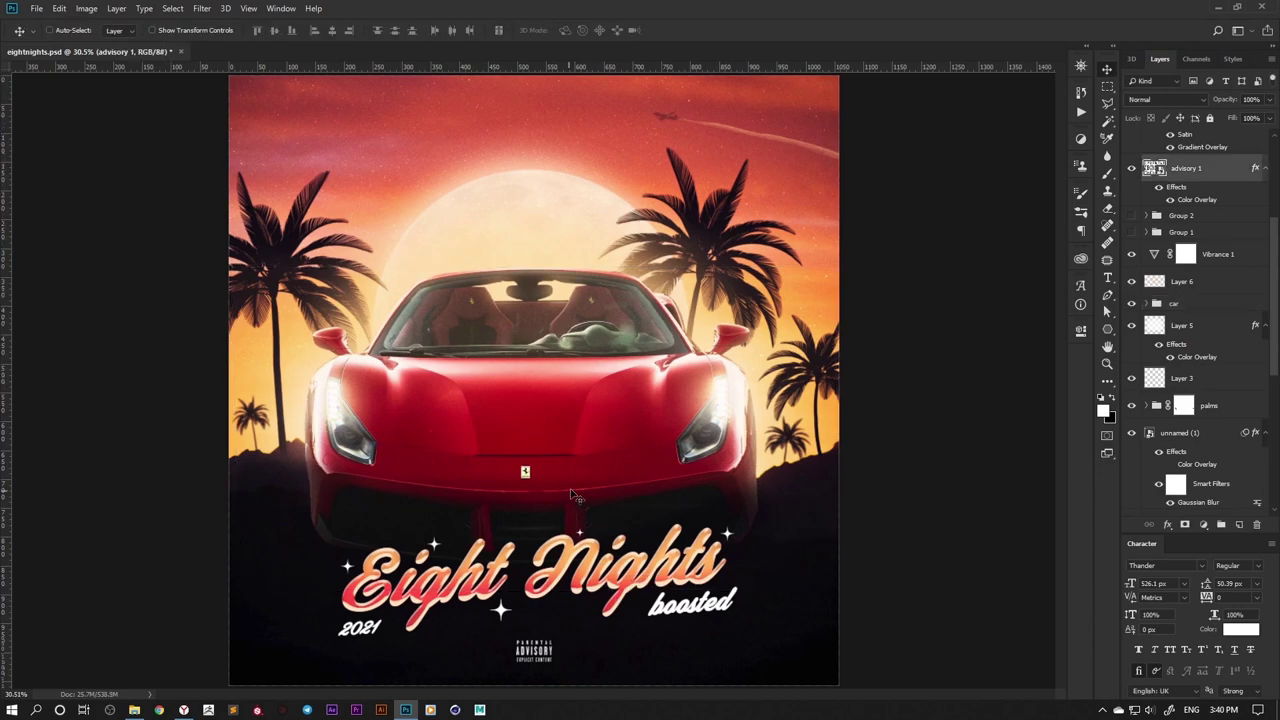
drag(576, 496, 752, 370)
scroll(752, 370, down, 1)
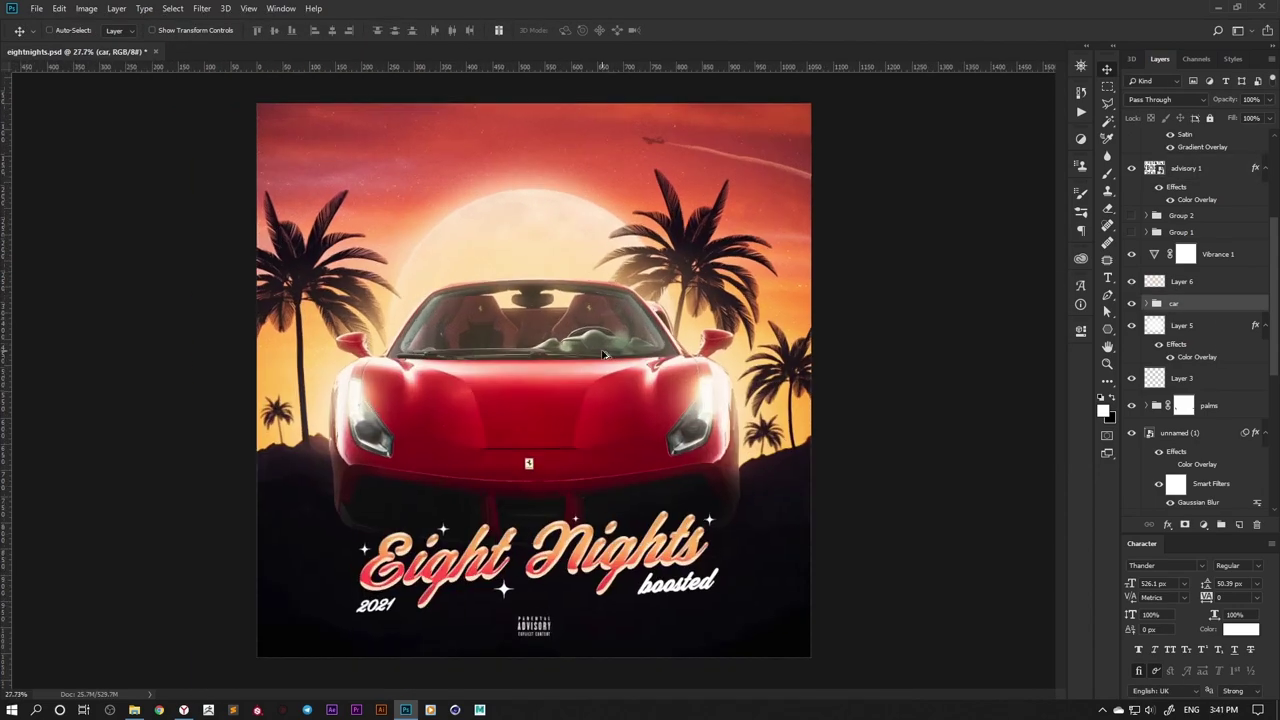
scroll(750, 368, up, 3)
Step: Expand the car group and add an Exposure adjustment layer
ctrl+click(757, 391)
scroll(757, 391, down, 1)
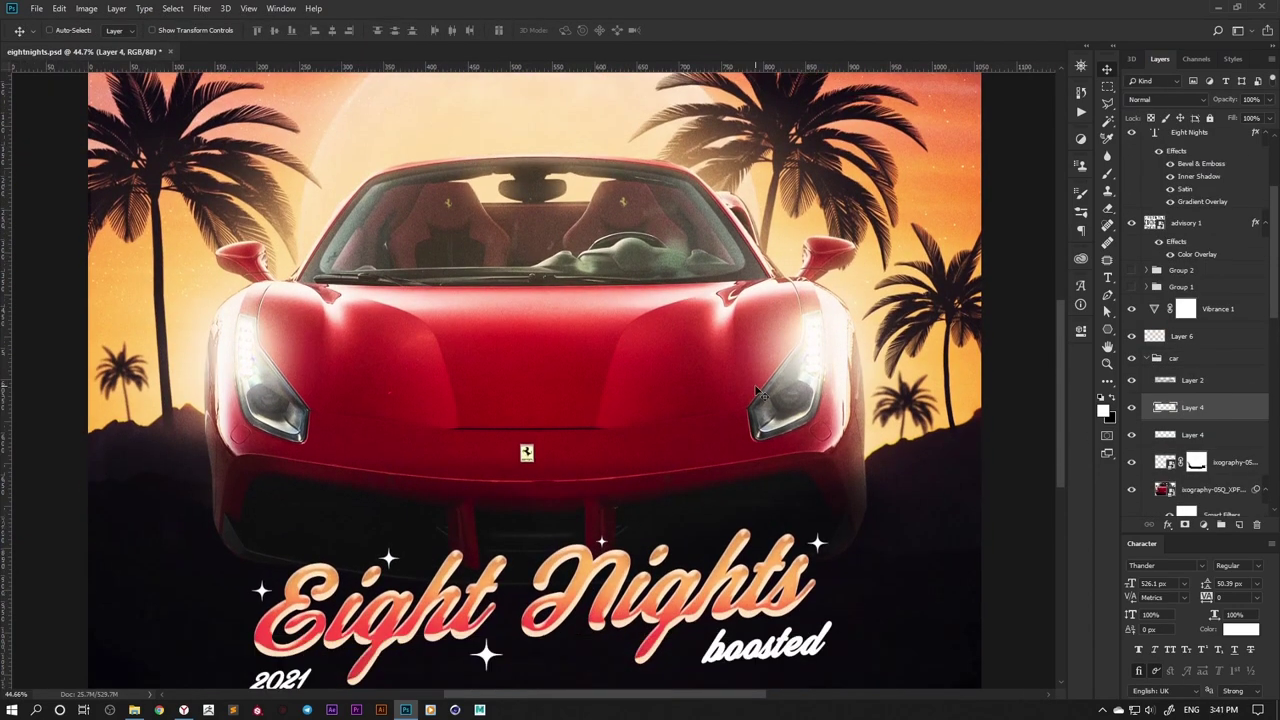
scroll(799, 378, down, 5)
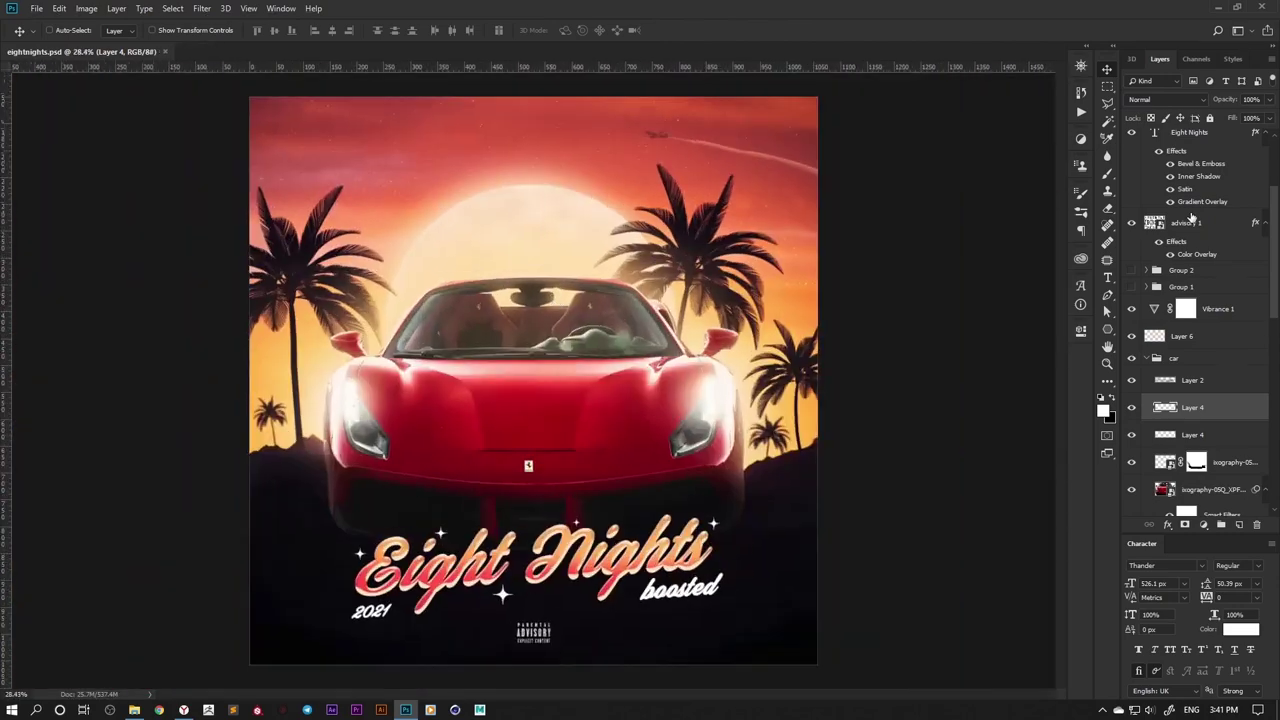
click(1204, 524)
click(1140, 363)
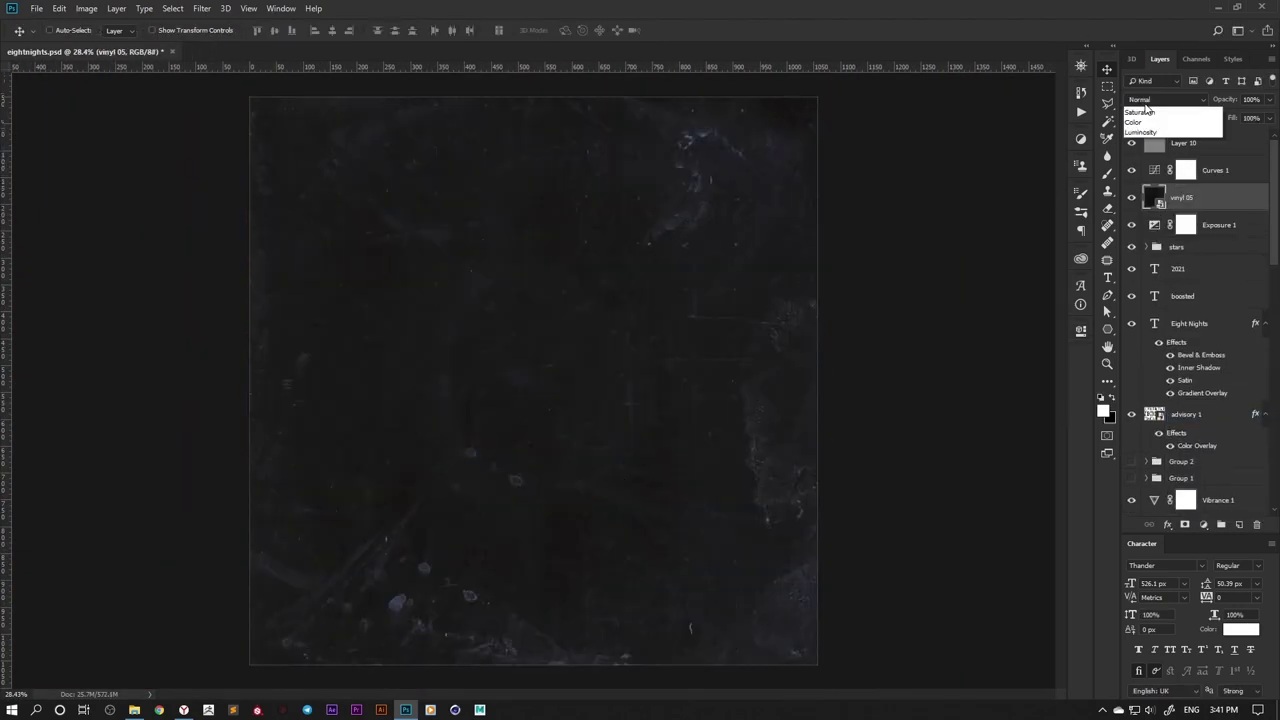
Step: Scroll the layers and fit the whole cover in the window
scroll(1146, 100, down, 3)
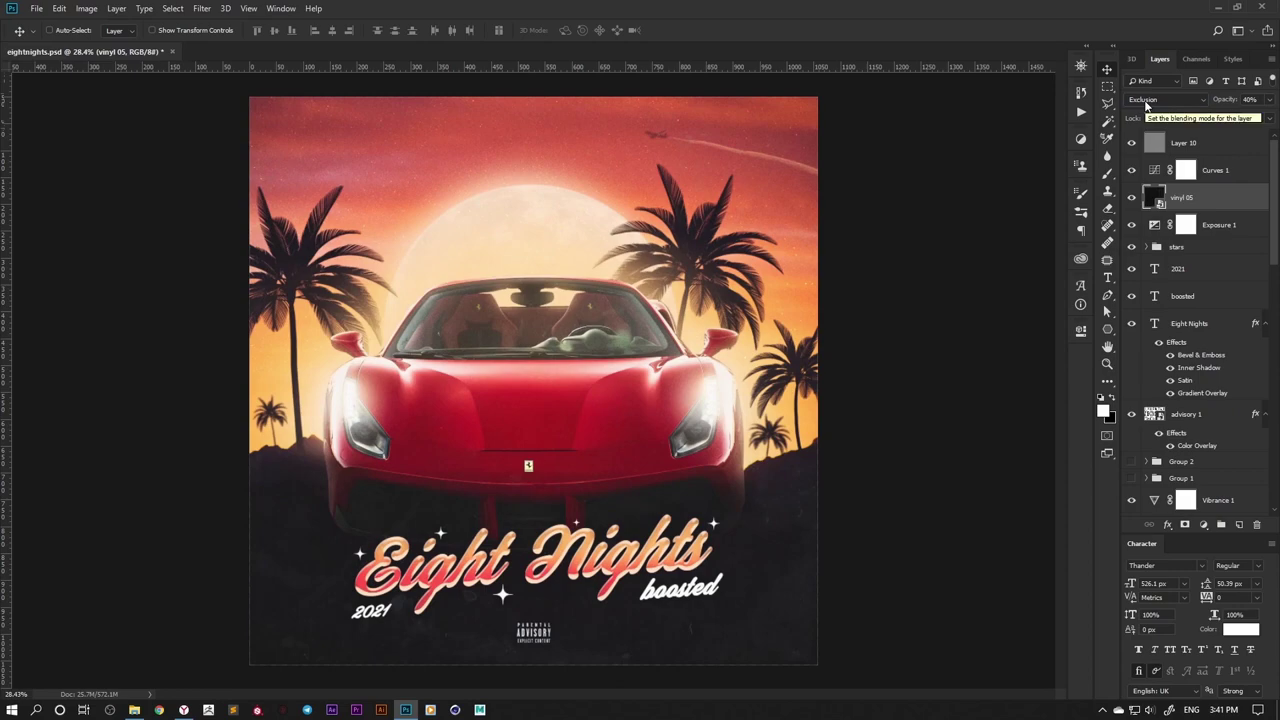
scroll(1003, 533, up, 2)
scroll(1003, 533, down, 3)
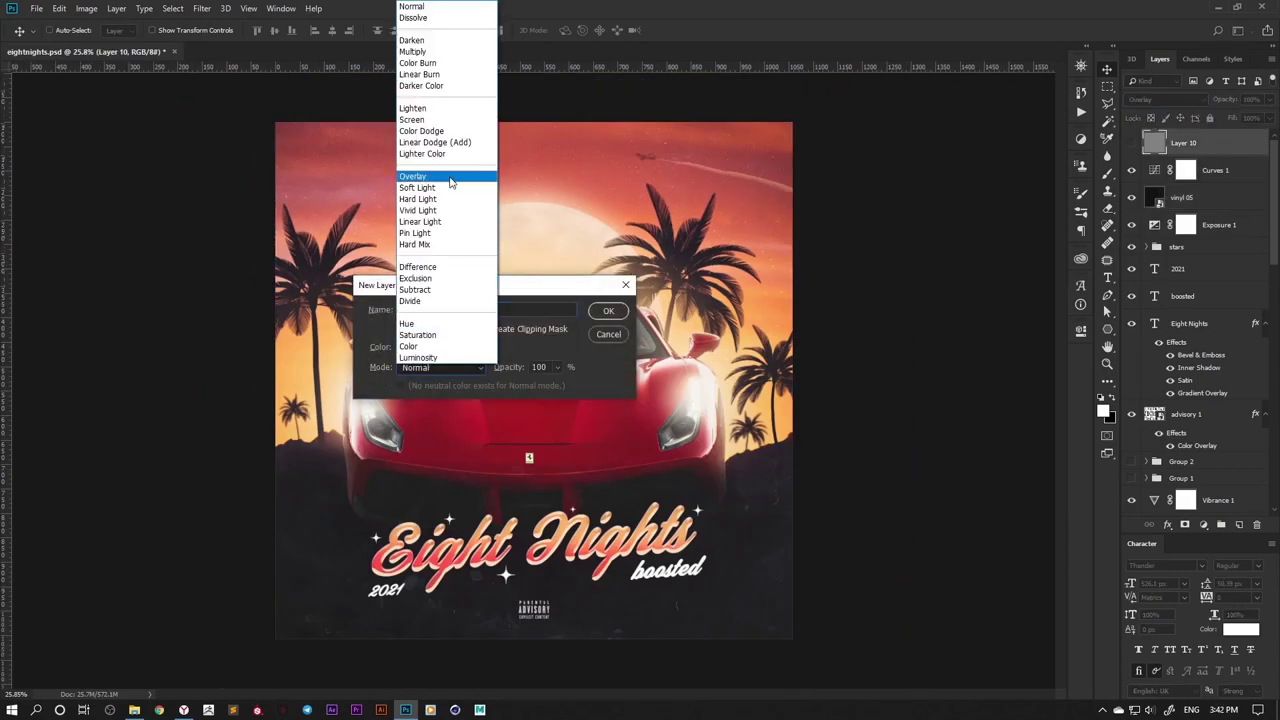
key(ctrl+0)
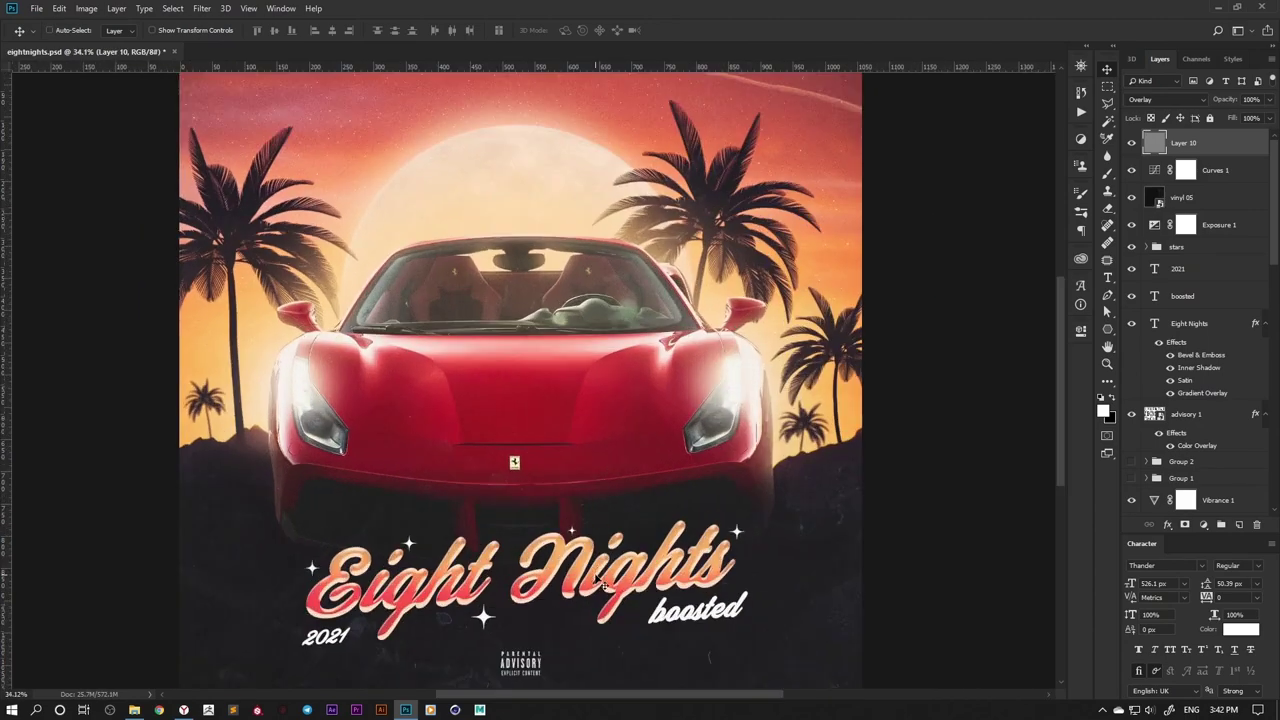
Step: Try orange and white stroke colours on the Eight Nights title, then discard the stroke
click(918, 360)
click(939, 420)
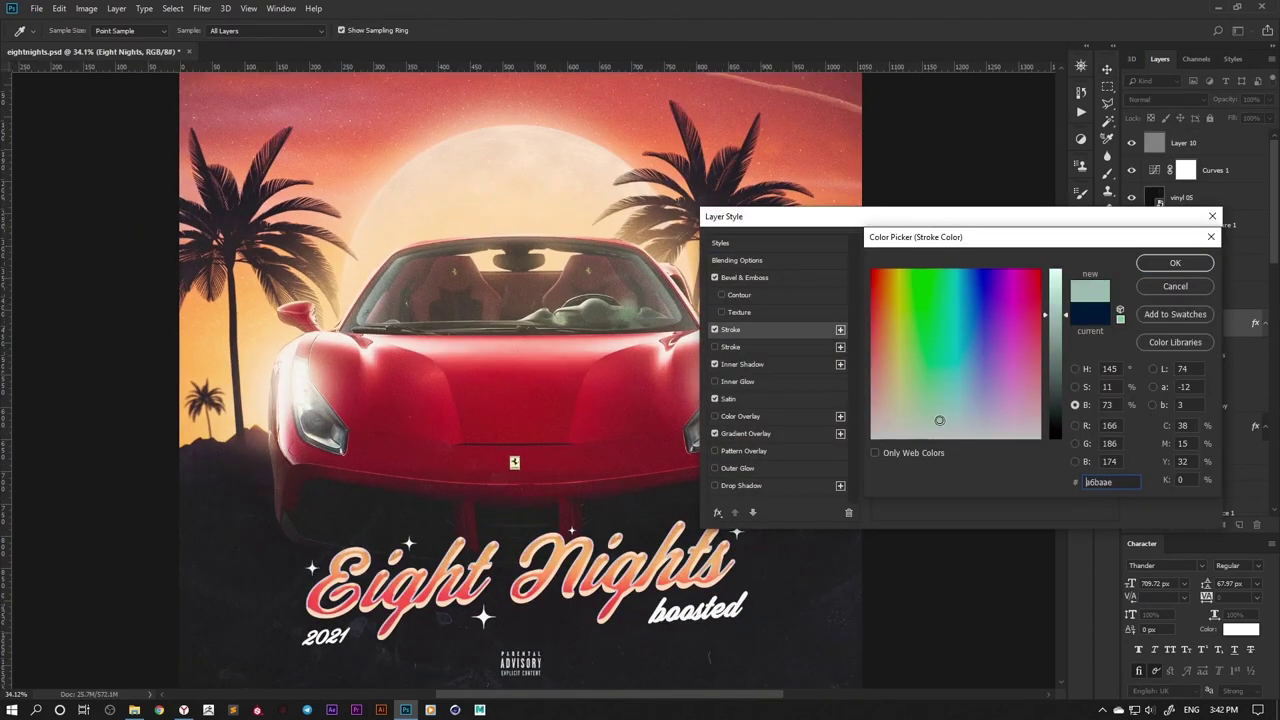
drag(1059, 308, 1059, 286)
click(882, 373)
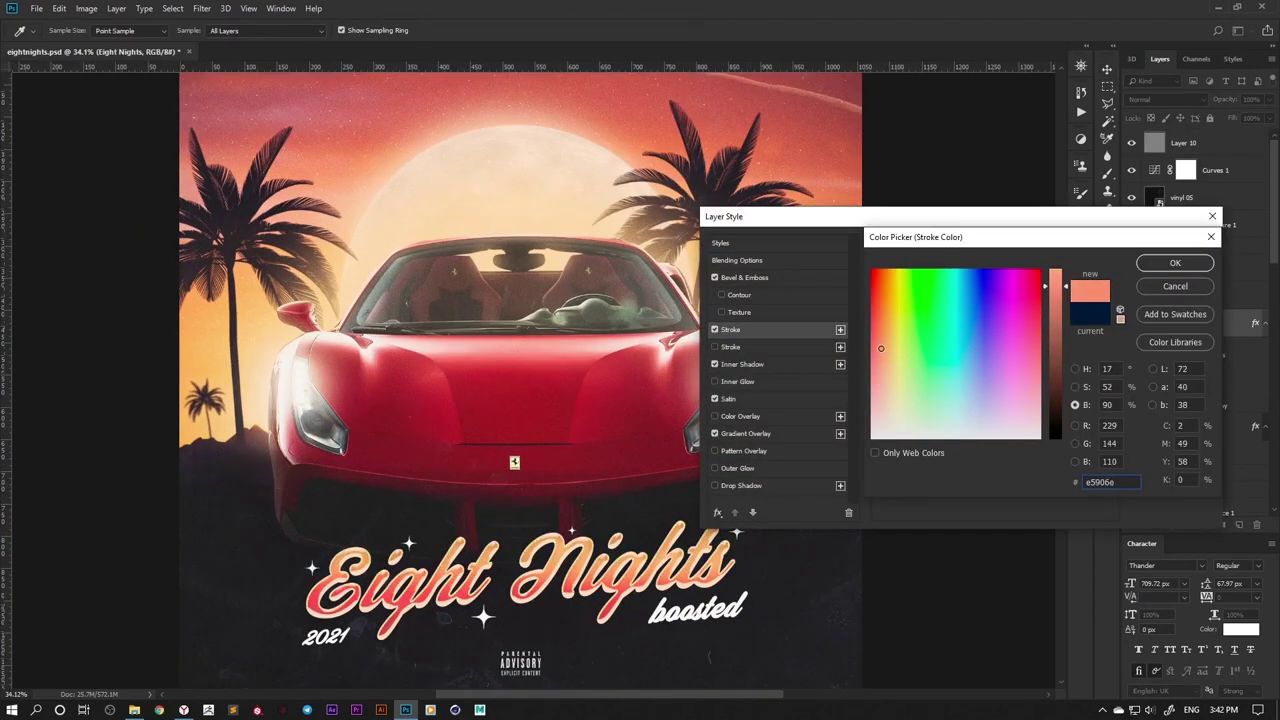
click(1175, 263)
click(918, 360)
text(fff)
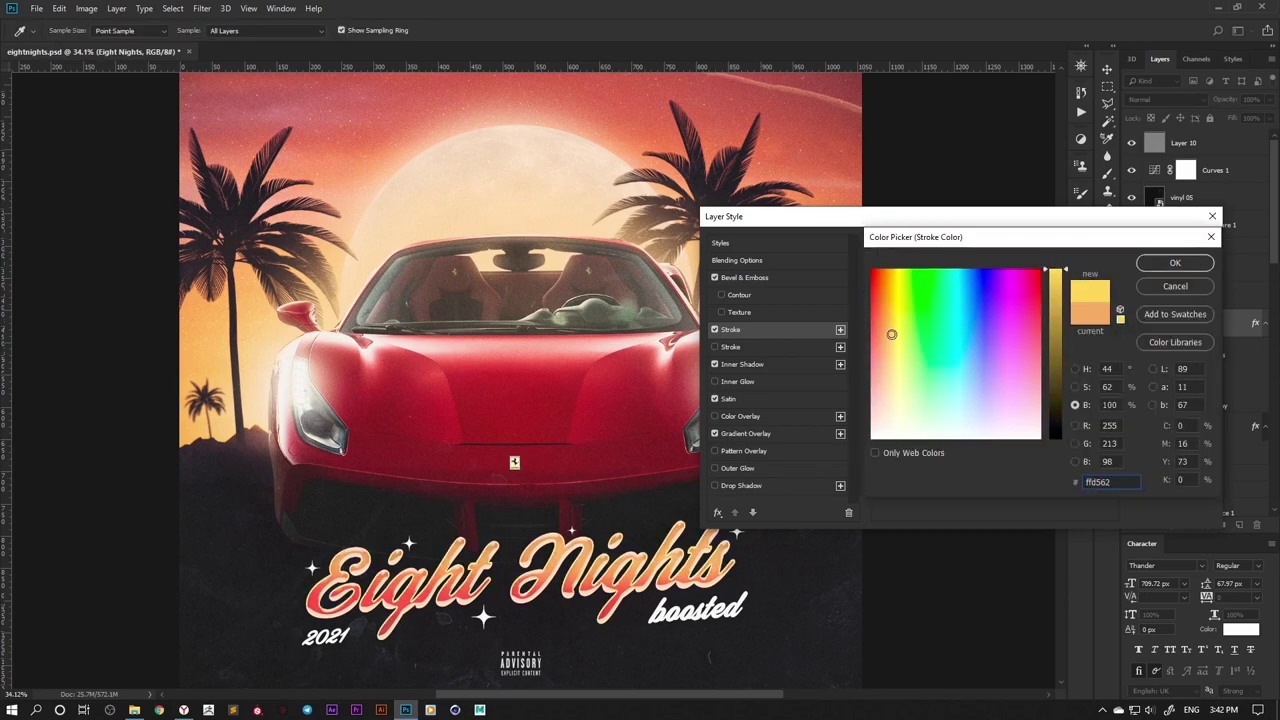
text(ff366a)
key(Escape)
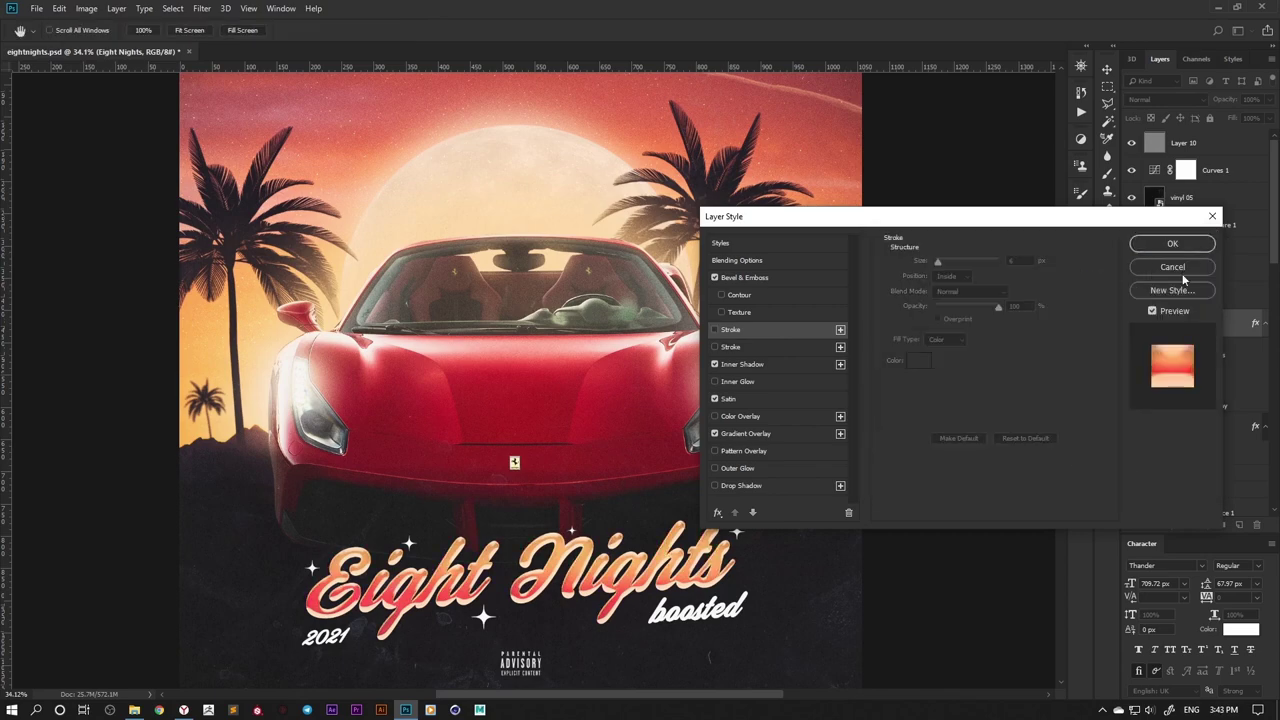
key(Escape)
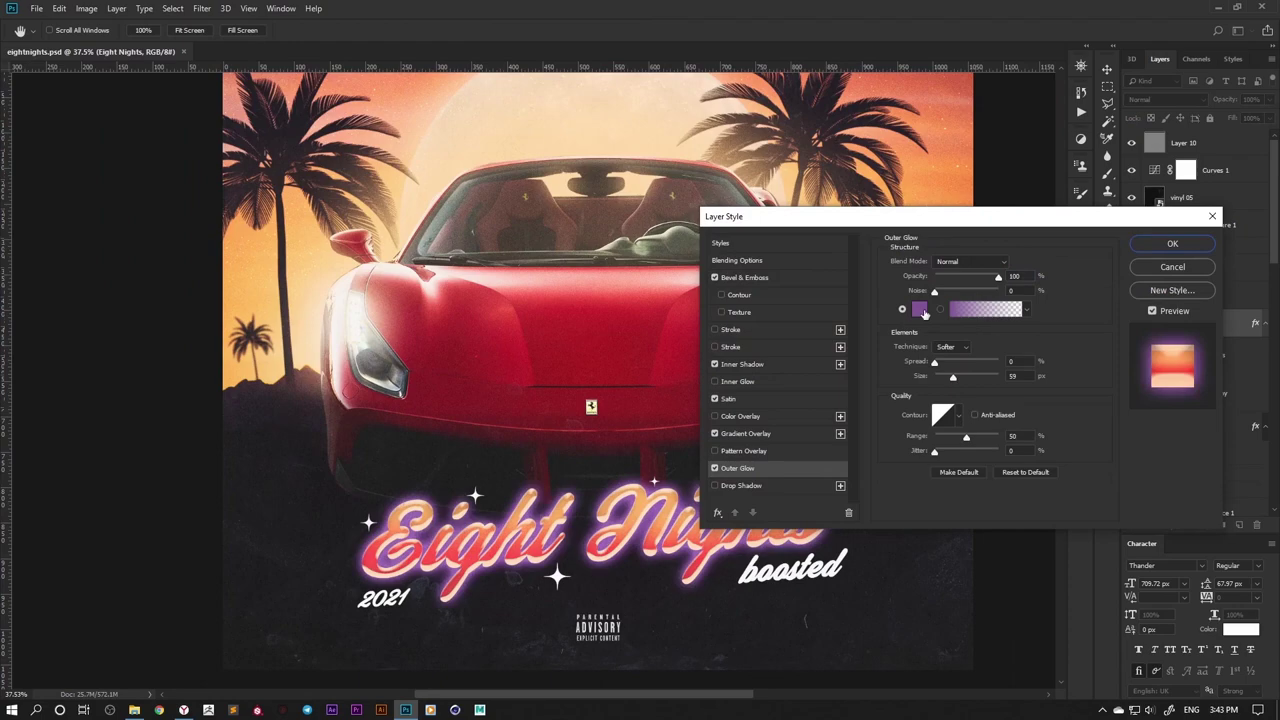
Step: Give the title a light peach outer glow with lower opacity and wider size
click(886, 380)
click(1175, 263)
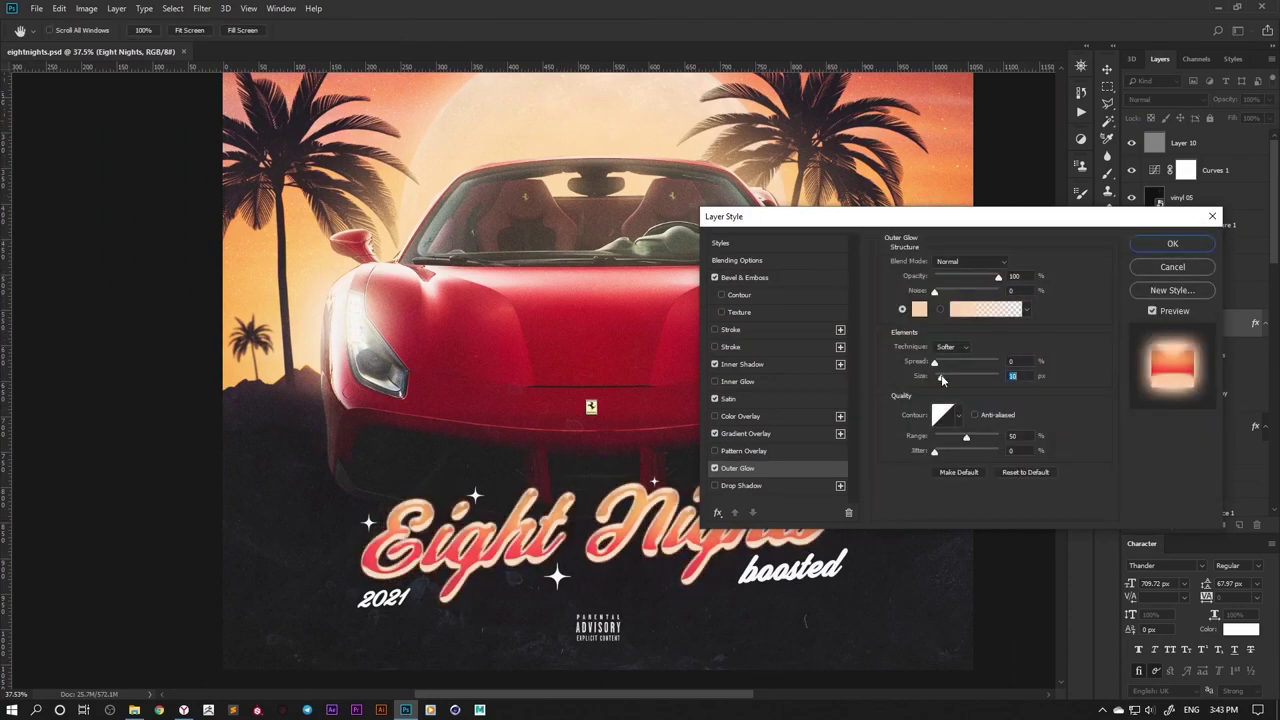
drag(964, 284, 953, 280)
drag(944, 377, 951, 380)
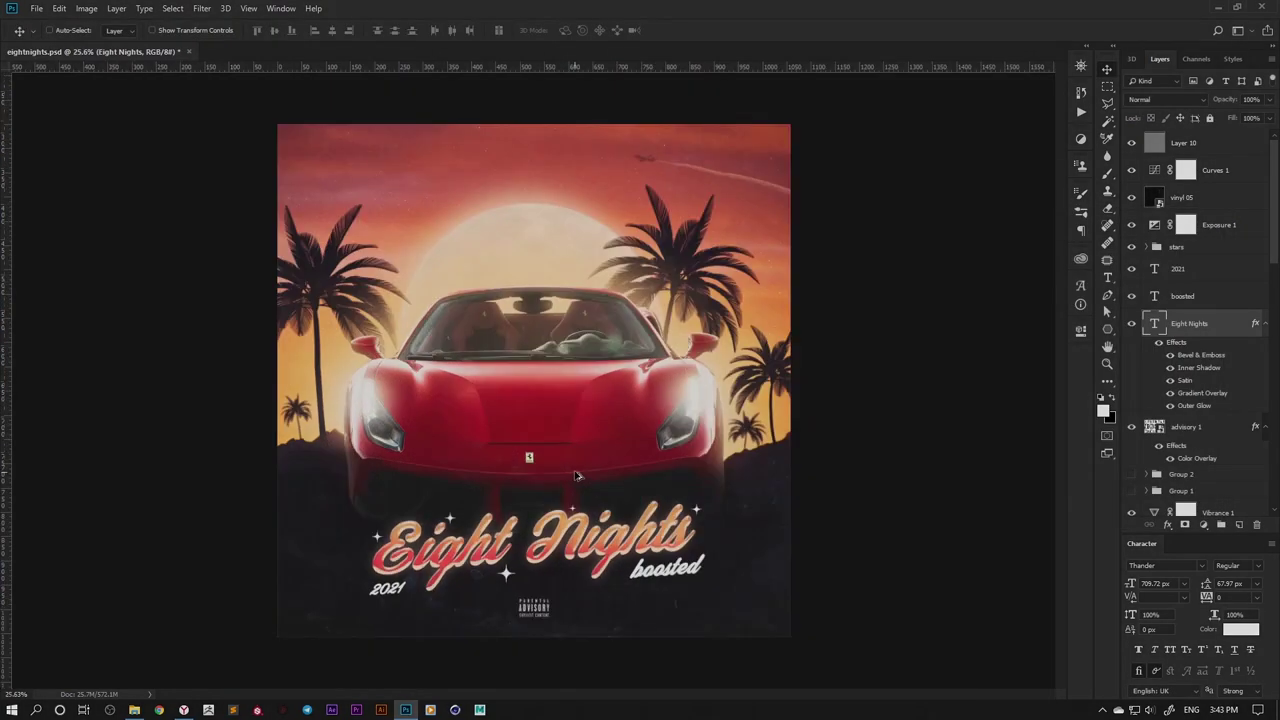